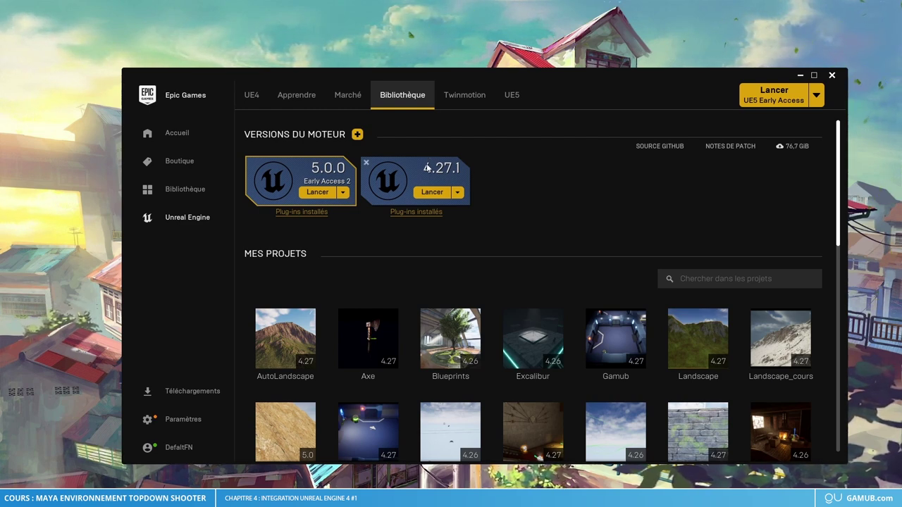
- Launch Unreal Engine 4.27.1 from the launcher library and minimize the launcher
{"action": "left_click", "coordinate": [434, 192]}
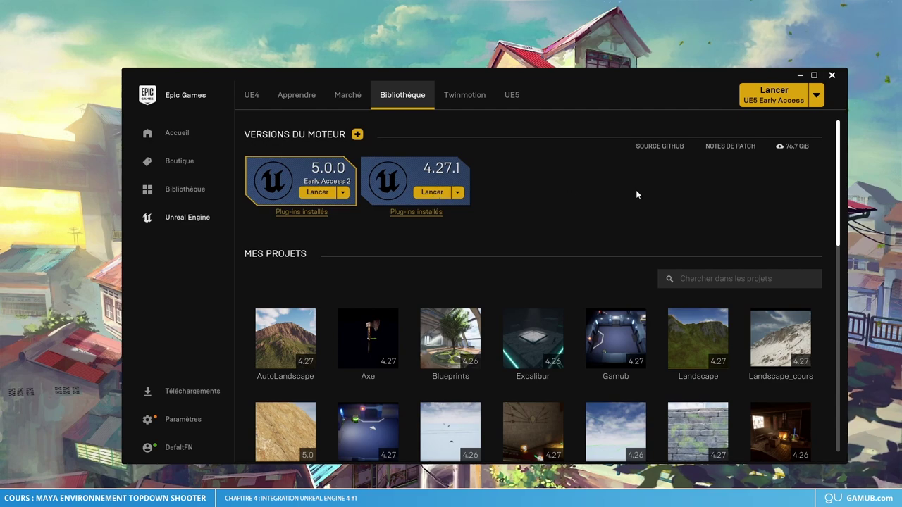
{"action": "left_click", "coordinate": [801, 76]}
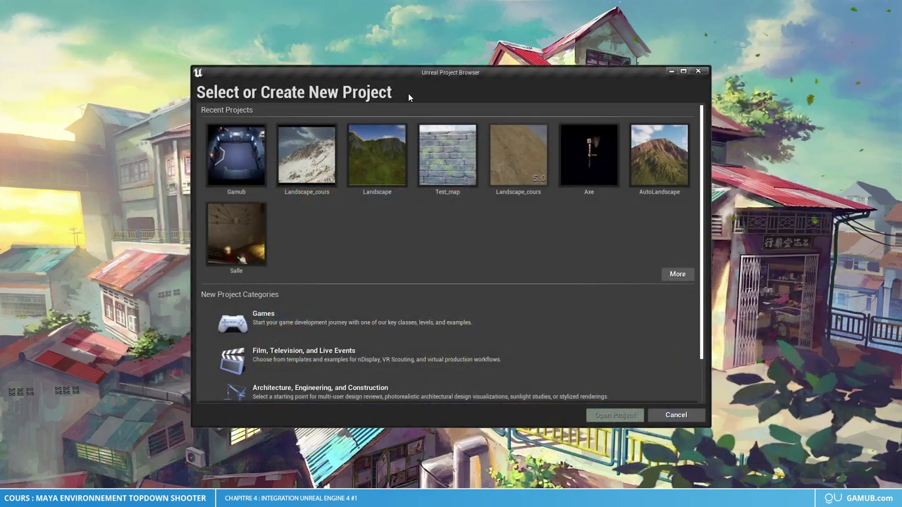
- Choose the Games project category and continue to template selection
{"action": "left_click_drag", "start_coordinate": [460, 72], "coordinate": [444, 55]}
{"action": "scroll", "coordinate": [451, 288], "scroll_direction": "down", "scroll_amount": 1}
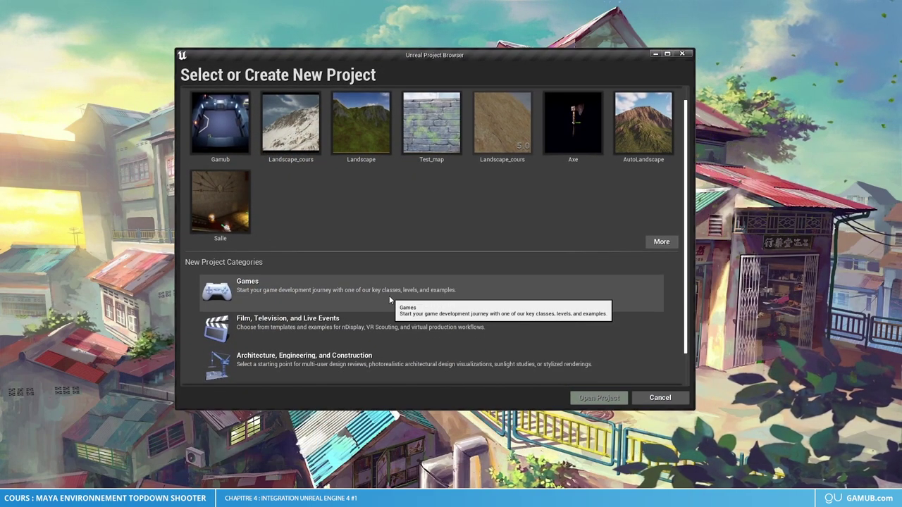
{"action": "scroll", "coordinate": [416, 251], "scroll_direction": "down", "scroll_amount": 1}
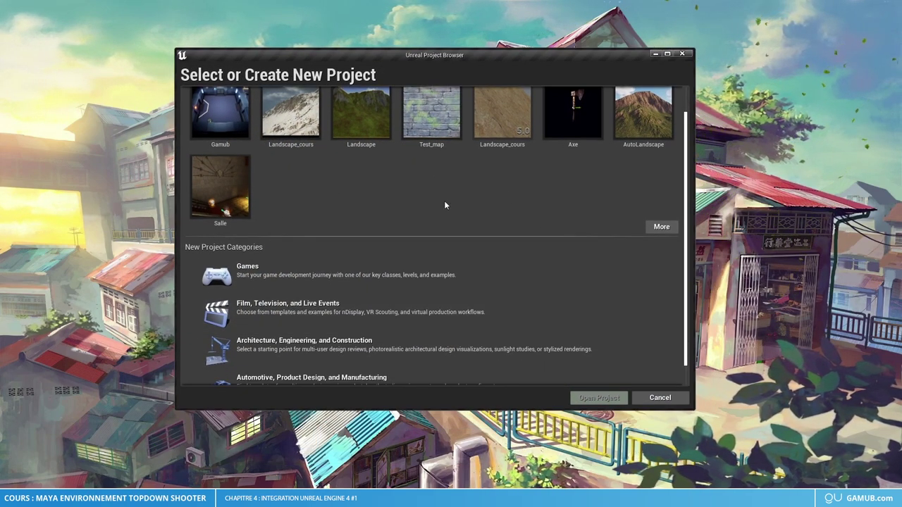
{"action": "scroll", "coordinate": [458, 200], "scroll_direction": "down", "scroll_amount": 1}
{"action": "left_click", "coordinate": [219, 253]}
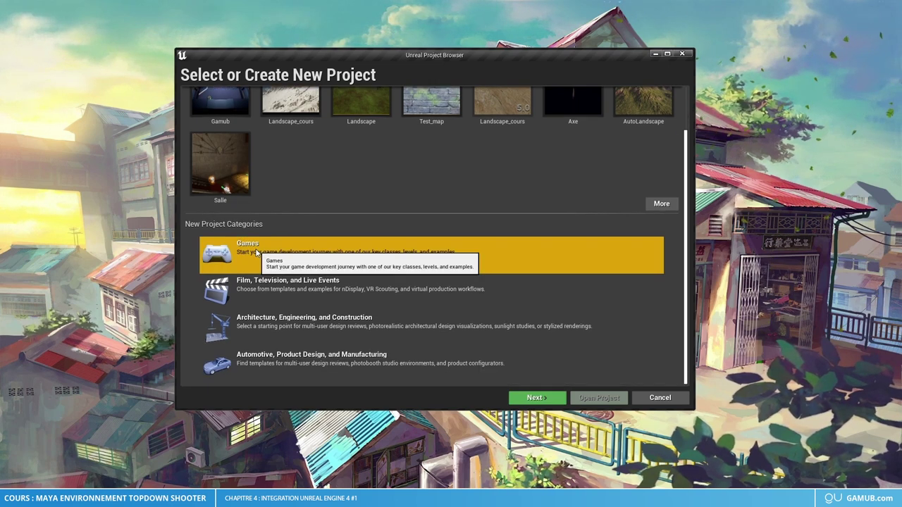
{"action": "left_click", "coordinate": [539, 398]}
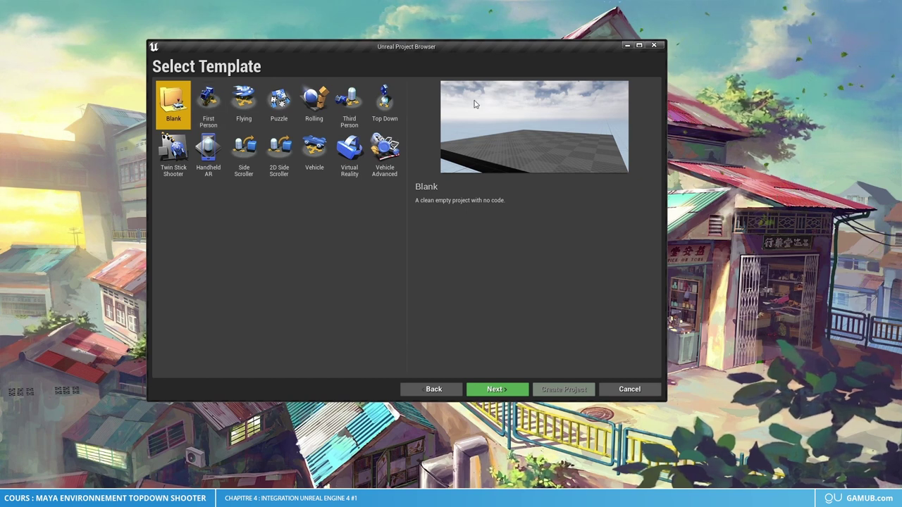
- Pick the Third Person template after previewing First Person and Puzzle, and continue
{"action": "left_click", "coordinate": [210, 115]}
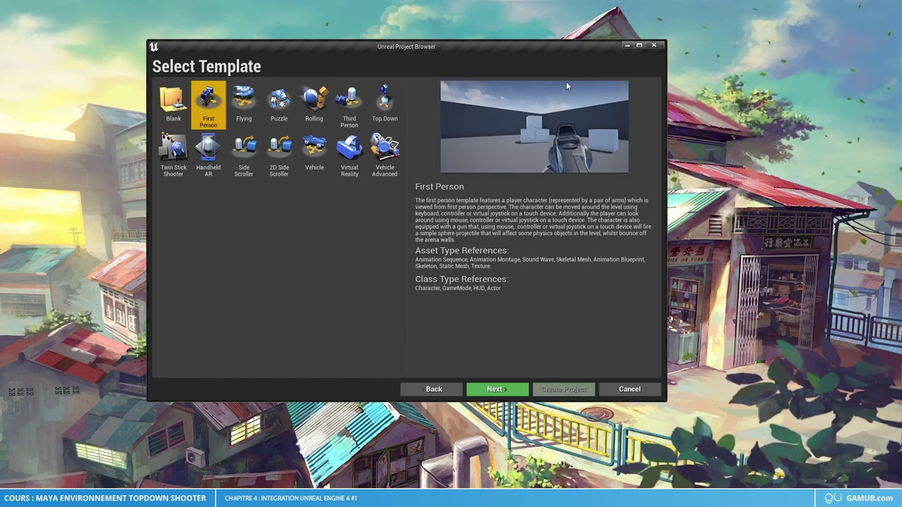
{"action": "left_click", "coordinate": [348, 106]}
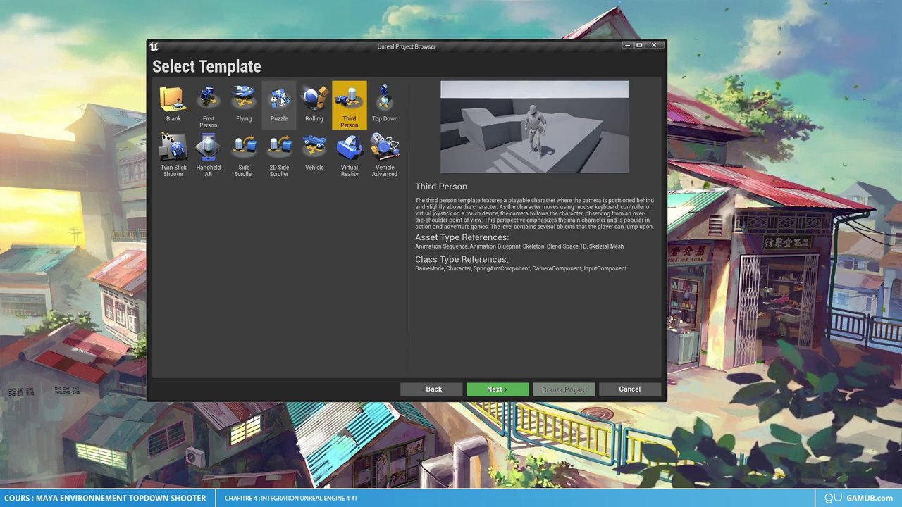
{"action": "left_click", "coordinate": [279, 104]}
{"action": "left_click", "coordinate": [343, 106]}
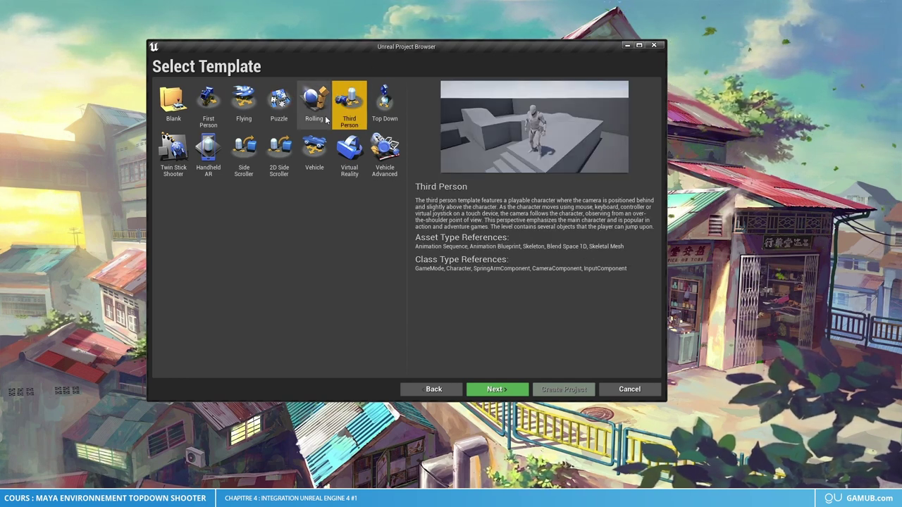
{"action": "left_click", "coordinate": [510, 392]}
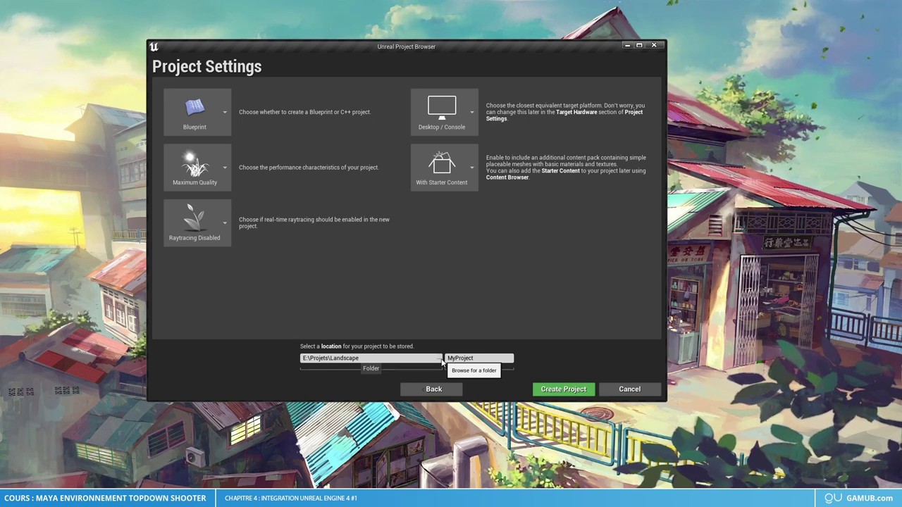
- Browse to the desktop's Cours\Project folder for the project location
{"action": "left_click", "coordinate": [440, 359]}
{"action": "left_click", "coordinate": [184, 139]}
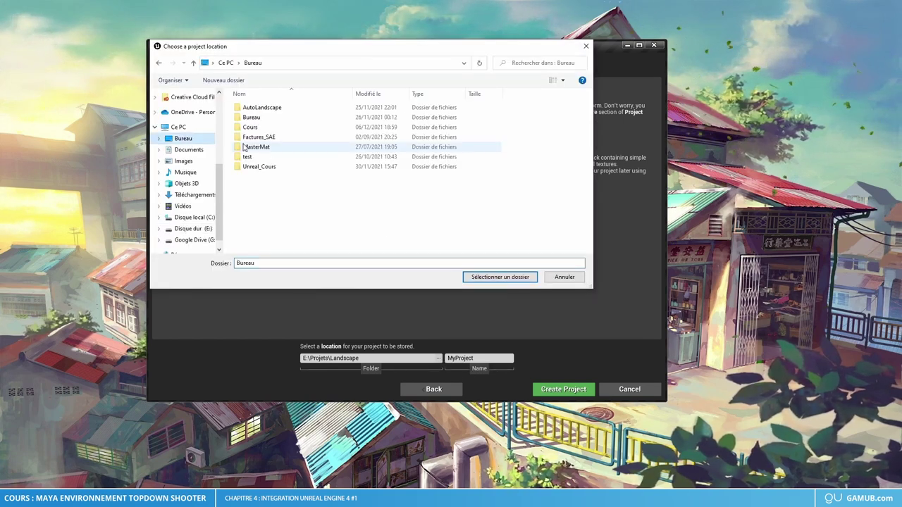
{"action": "double_click", "coordinate": [262, 120]}
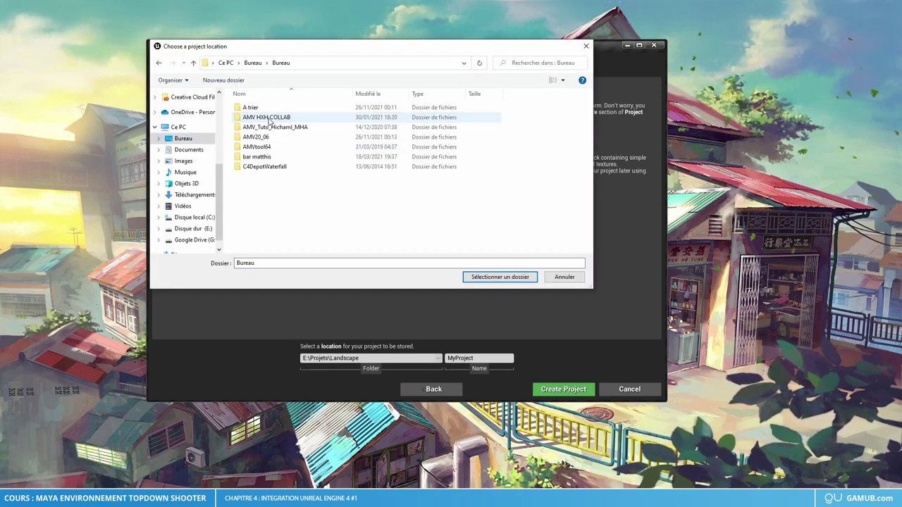
{"action": "left_click", "coordinate": [183, 139]}
{"action": "left_click", "coordinate": [257, 127]}
{"action": "double_click", "coordinate": [258, 130]}
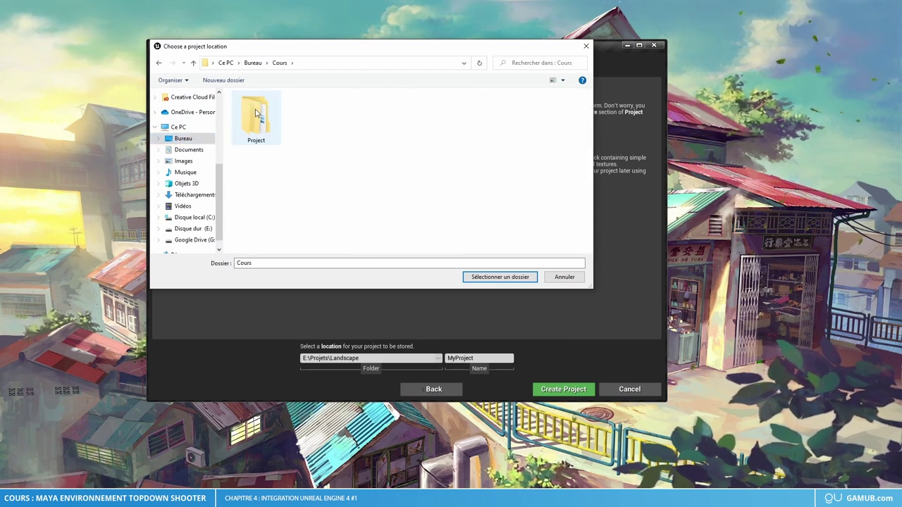
{"action": "double_click", "coordinate": [258, 113]}
- Create a new UE4 folder there, set it as the location, and select the project name
{"action": "left_click", "coordinate": [224, 81]}
{"action": "type", "text": "Ue"}
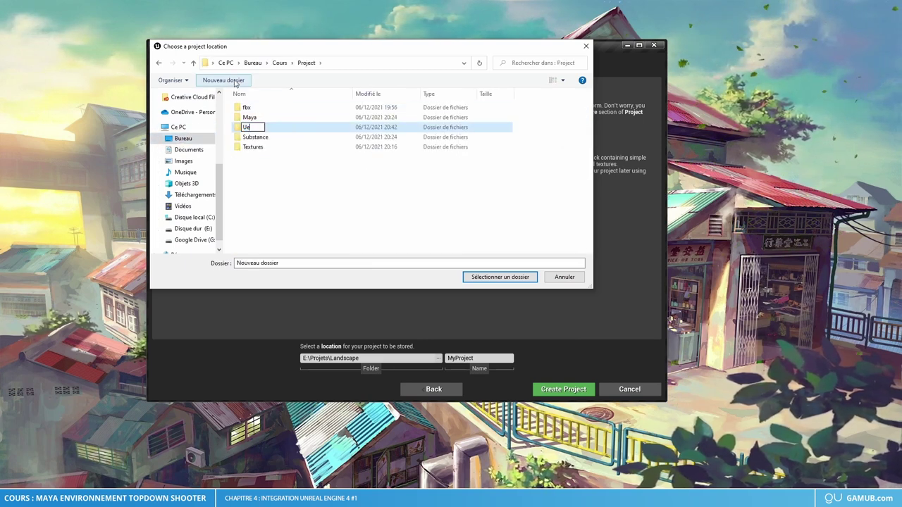
{"action": "key", "text": "BackSpace"}
{"action": "type", "text": "E4"}
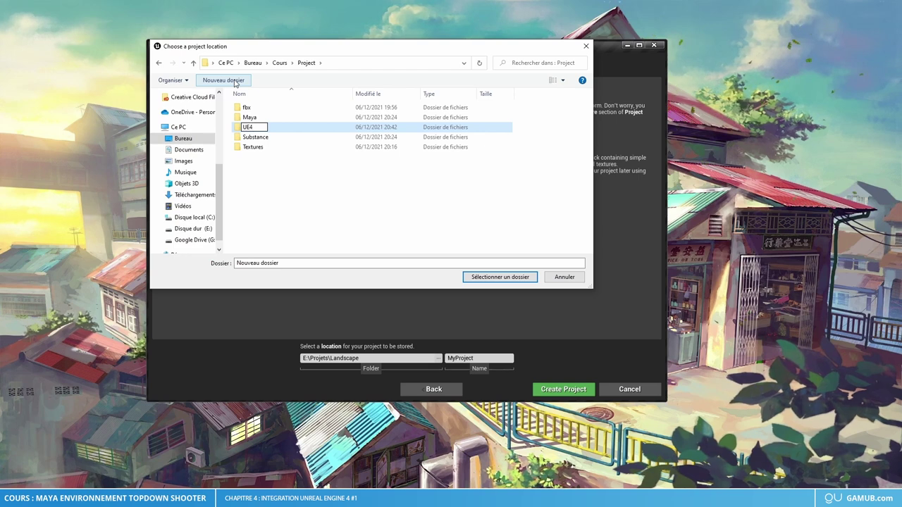
{"action": "key", "text": "Return"}
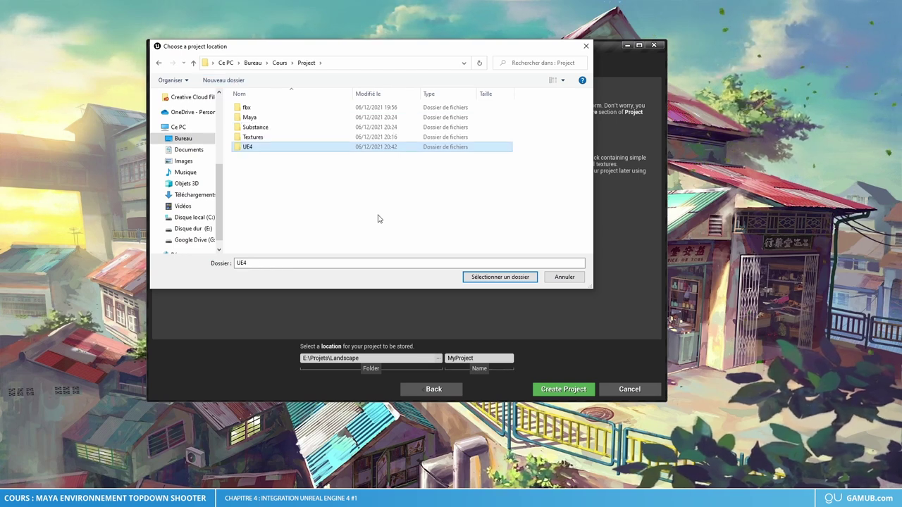
{"action": "left_click", "coordinate": [500, 277]}
{"action": "left_click", "coordinate": [485, 358]}
{"action": "type", "text": "Cours_2"}
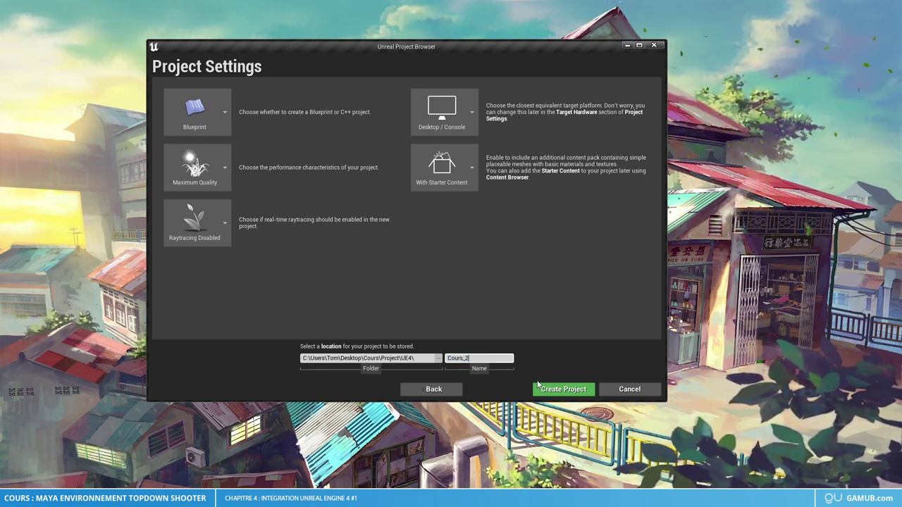
- Confirm the name Cours_2, keep Blueprint, Raytracing Disabled and Starter Content, and create the project
{"action": "left_click", "coordinate": [531, 277]}
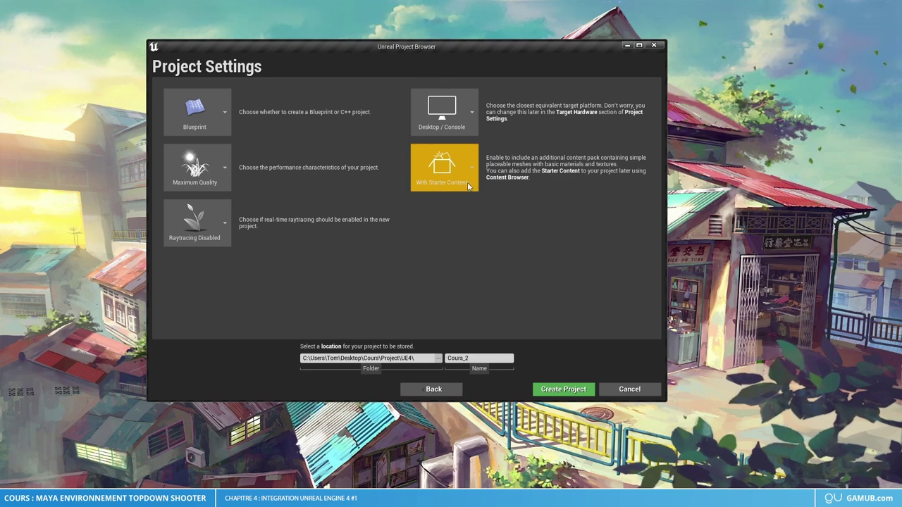
{"action": "left_click", "coordinate": [218, 112]}
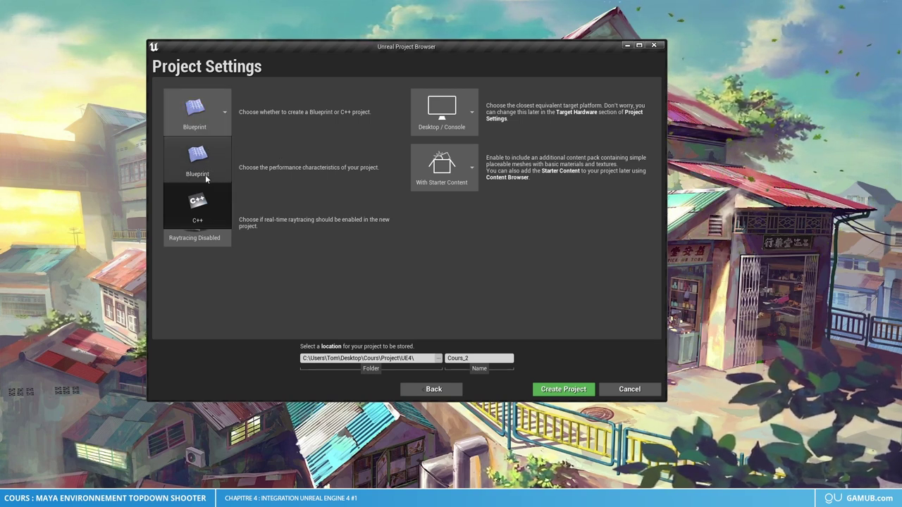
{"action": "left_click", "coordinate": [196, 148]}
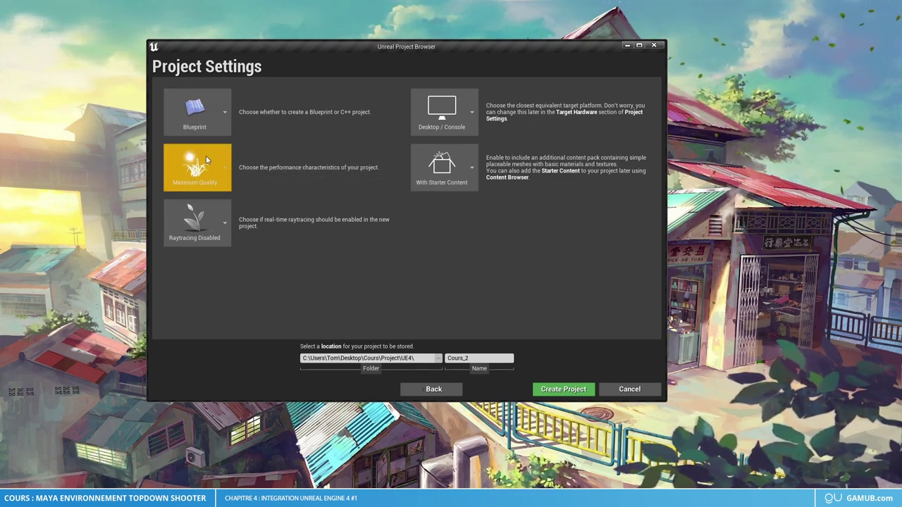
{"action": "left_click", "coordinate": [210, 221]}
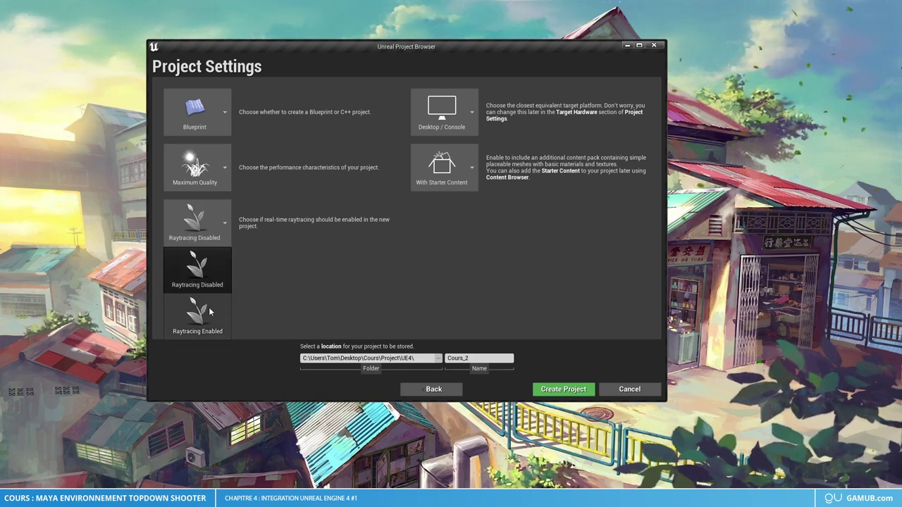
{"action": "left_click", "coordinate": [246, 296]}
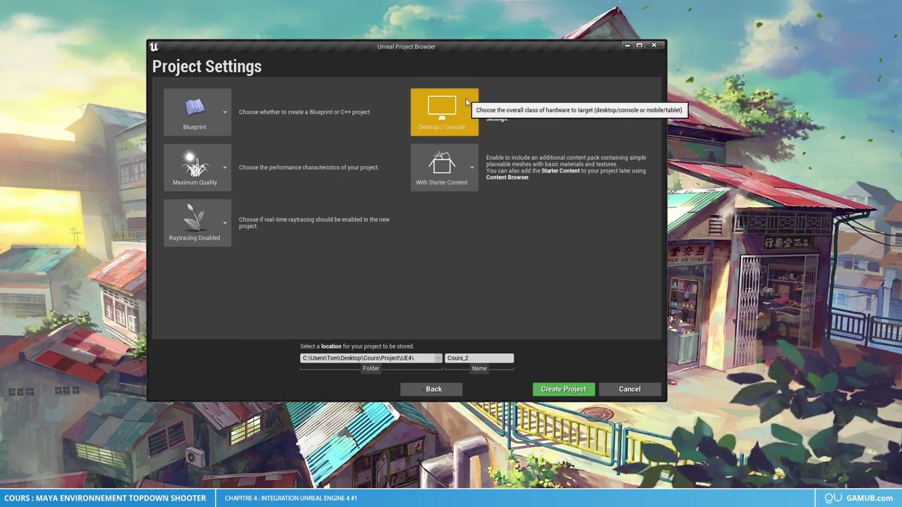
{"action": "left_click", "coordinate": [458, 166]}
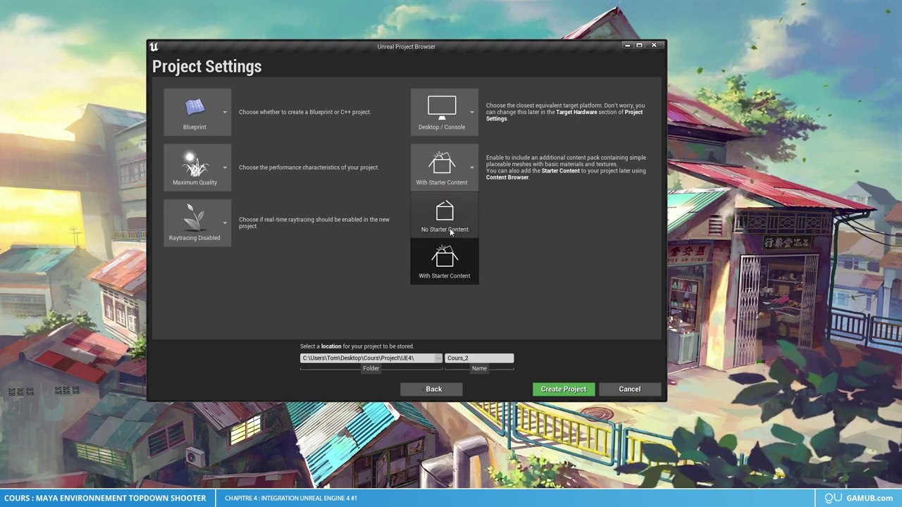
{"action": "left_click", "coordinate": [487, 246]}
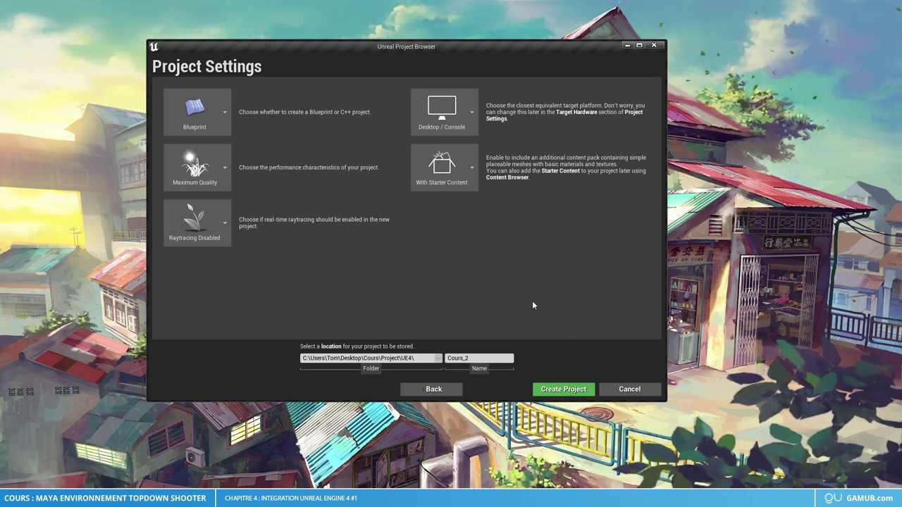
{"action": "left_click", "coordinate": [562, 391]}
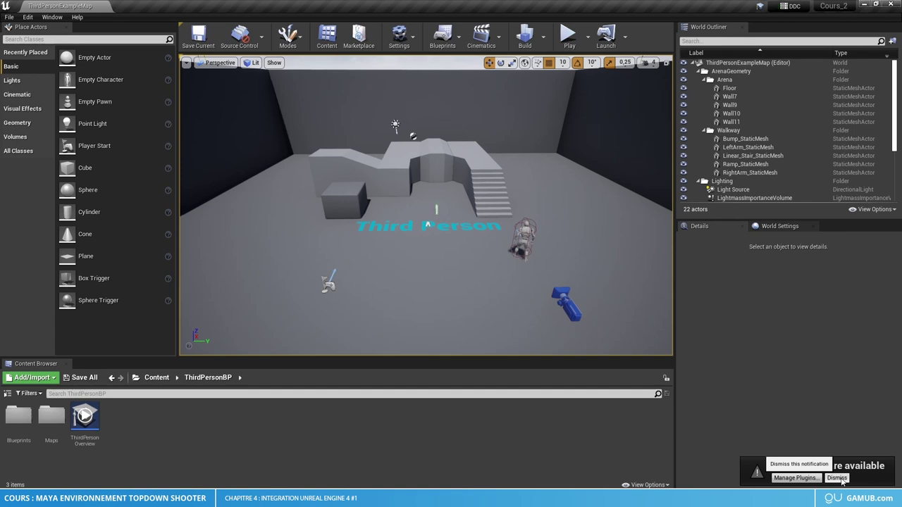
- Dismiss the plugin update notification once the Cours_2 editor opens
{"action": "left_click", "coordinate": [838, 478]}
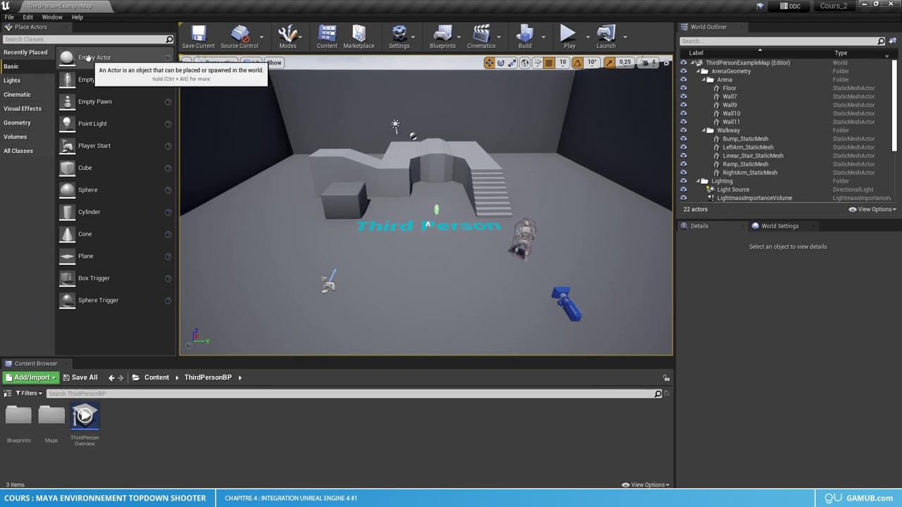
- Place and delete a test cube, sphere and Empty Character, then select ThirdPersonCharacter and SkySphereBlueprint
{"action": "left_click_drag", "start_coordinate": [88, 169], "coordinate": [233, 212]}
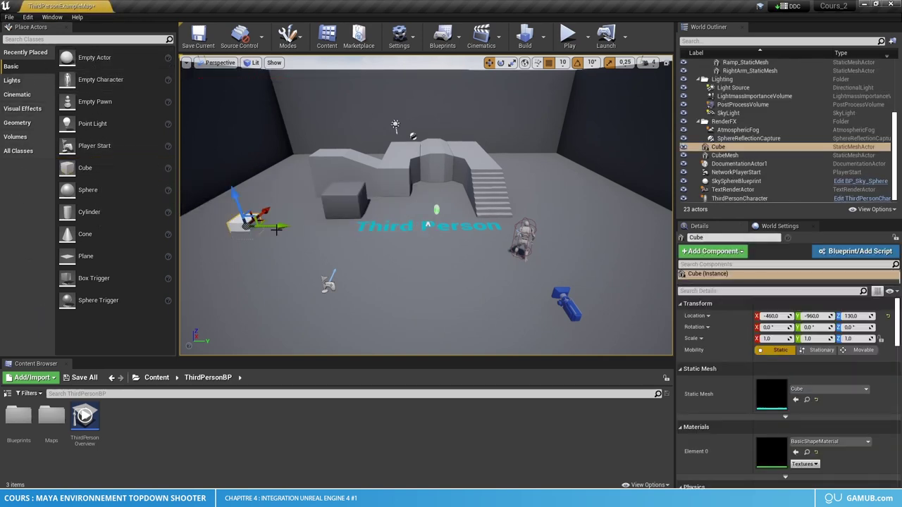
{"action": "key", "text": "Delete"}
{"action": "left_click_drag", "start_coordinate": [99, 190], "coordinate": [262, 220]}
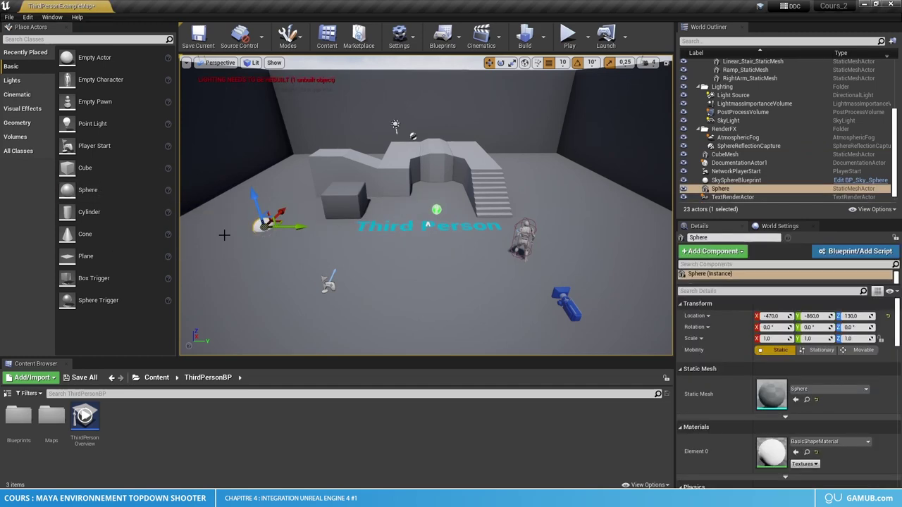
{"action": "key", "text": "Delete"}
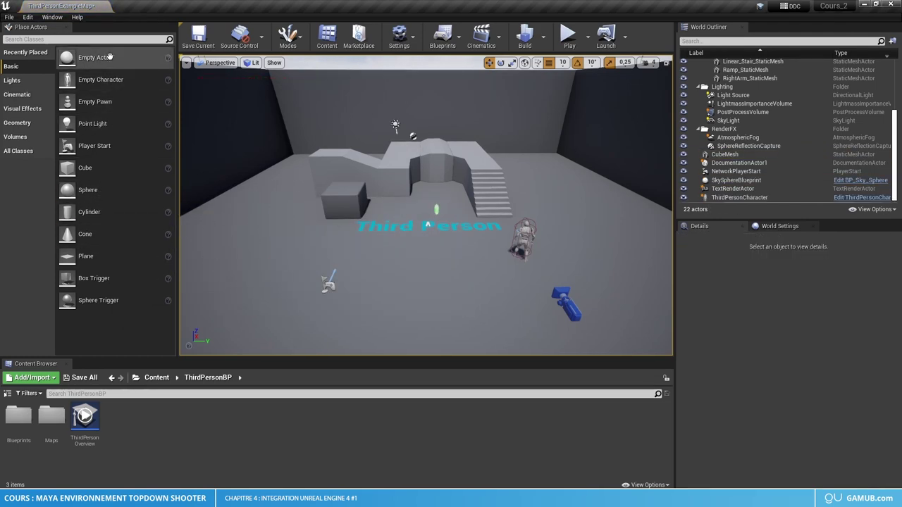
{"action": "left_click_drag", "start_coordinate": [96, 79], "coordinate": [287, 203]}
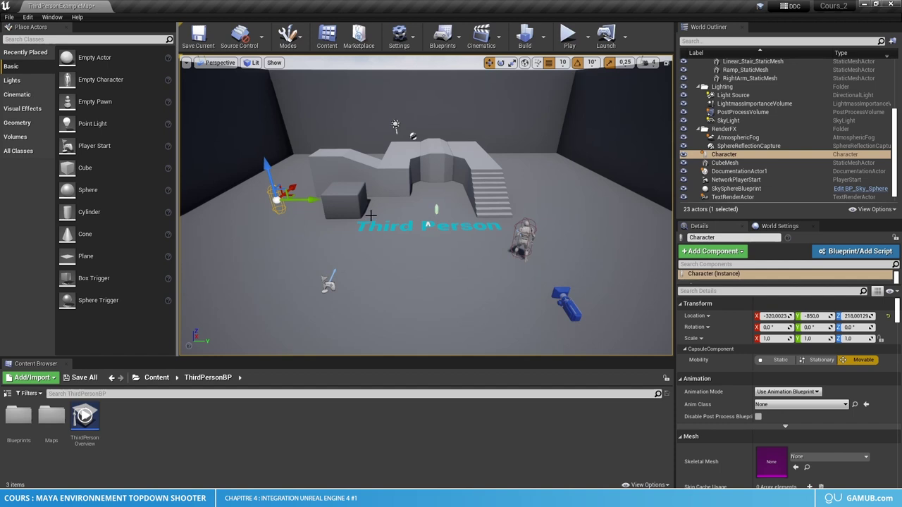
{"action": "key", "text": "Delete"}
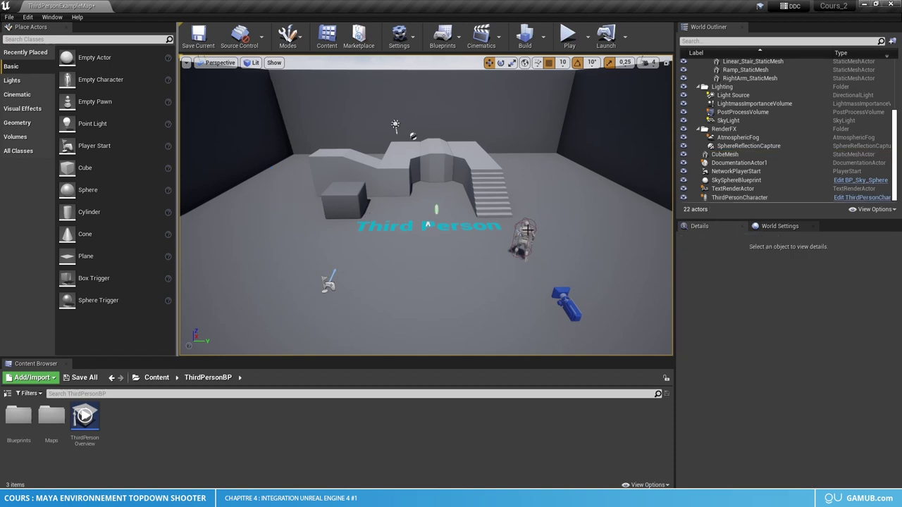
{"action": "left_click", "coordinate": [522, 230]}
{"action": "left_click", "coordinate": [652, 213]}
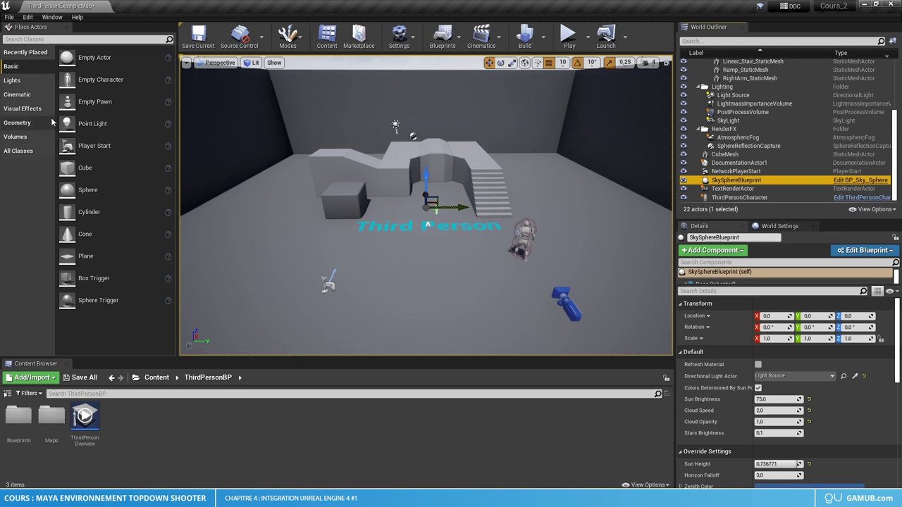
- Browse the Lights, Cinematic, Visual Effects and Geometry lists, then place and delete a test Box brush
{"action": "left_click", "coordinate": [37, 83]}
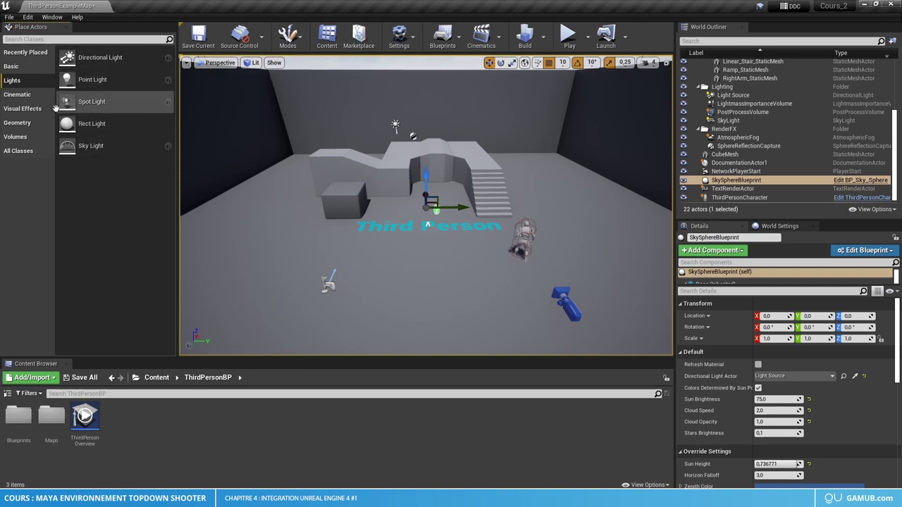
{"action": "left_click", "coordinate": [31, 93]}
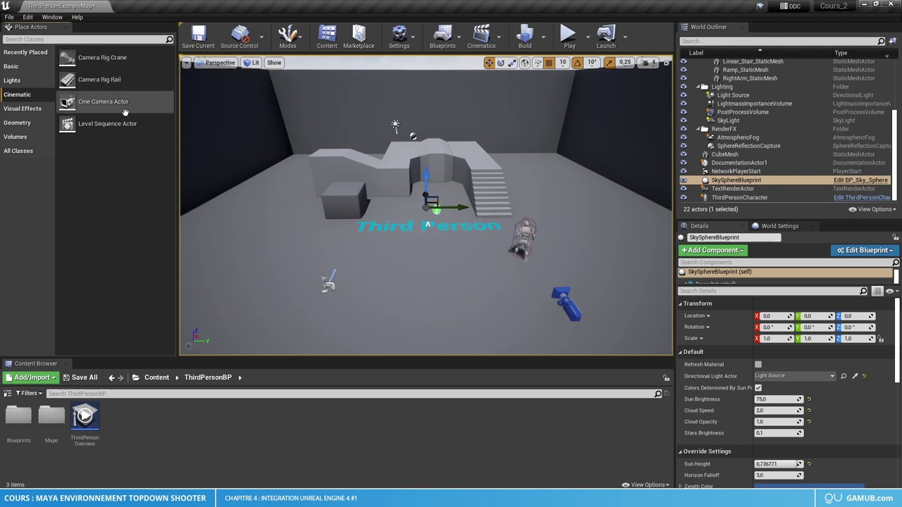
{"action": "left_click", "coordinate": [32, 110]}
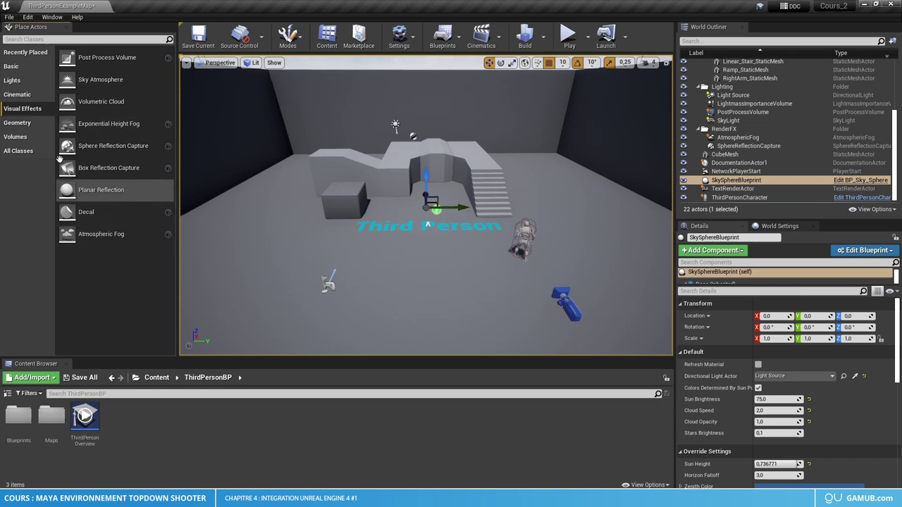
{"action": "left_click", "coordinate": [41, 124]}
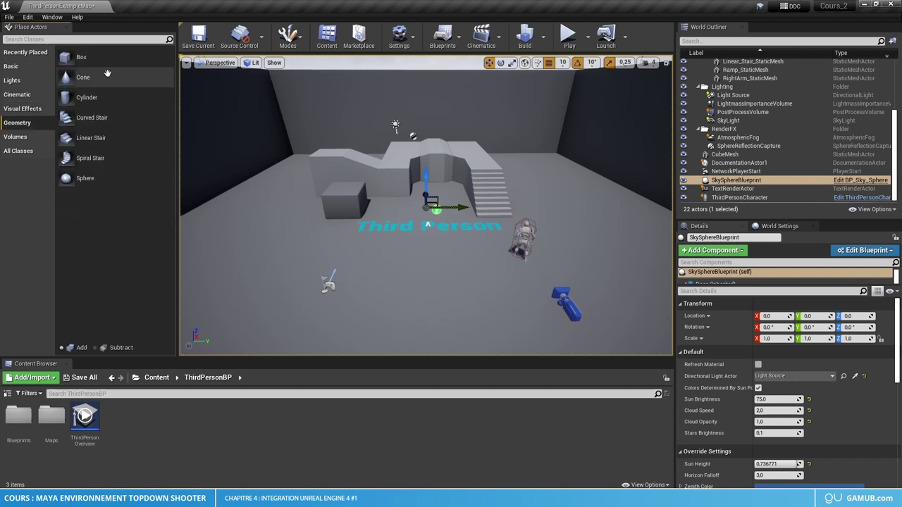
{"action": "left_click_drag", "start_coordinate": [101, 59], "coordinate": [283, 245]}
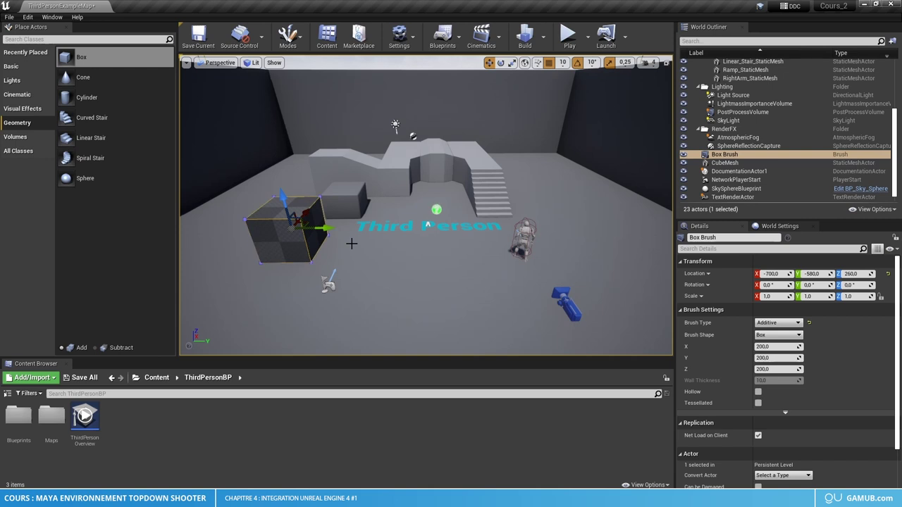
{"action": "key", "text": "Delete"}
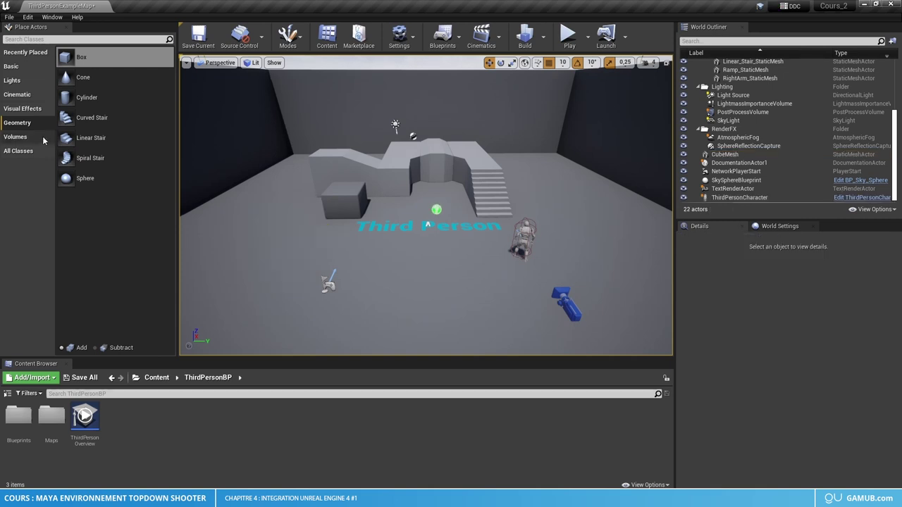
- Browse the Volumes and All Classes actor lists, then return to the Basic list
{"action": "left_click", "coordinate": [43, 140]}
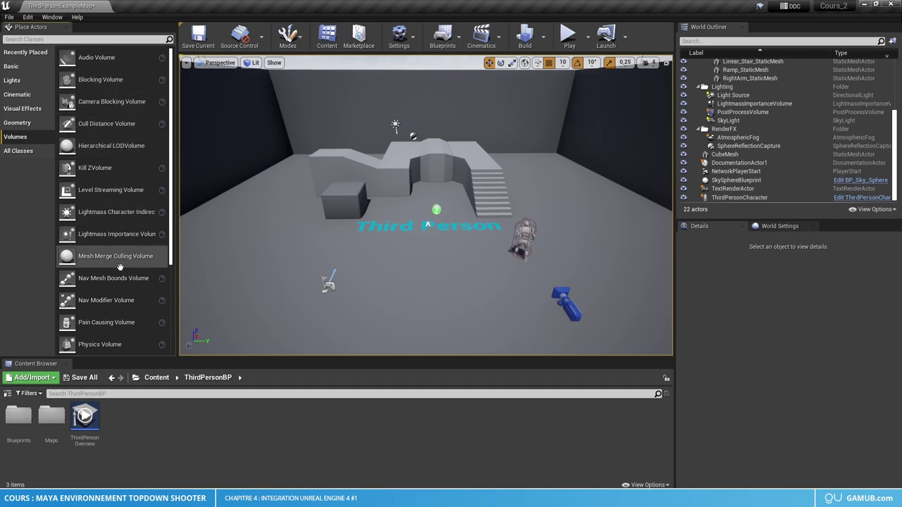
{"action": "scroll", "coordinate": [124, 279], "scroll_direction": "down", "scroll_amount": 2}
{"action": "scroll", "coordinate": [125, 282], "scroll_direction": "down", "scroll_amount": 1}
{"action": "scroll", "coordinate": [131, 261], "scroll_direction": "up", "scroll_amount": 3}
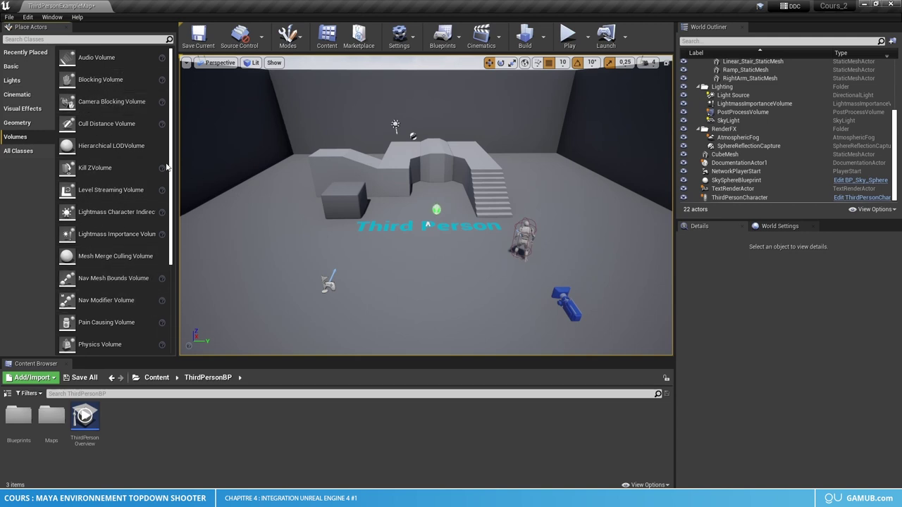
{"action": "left_click", "coordinate": [29, 153]}
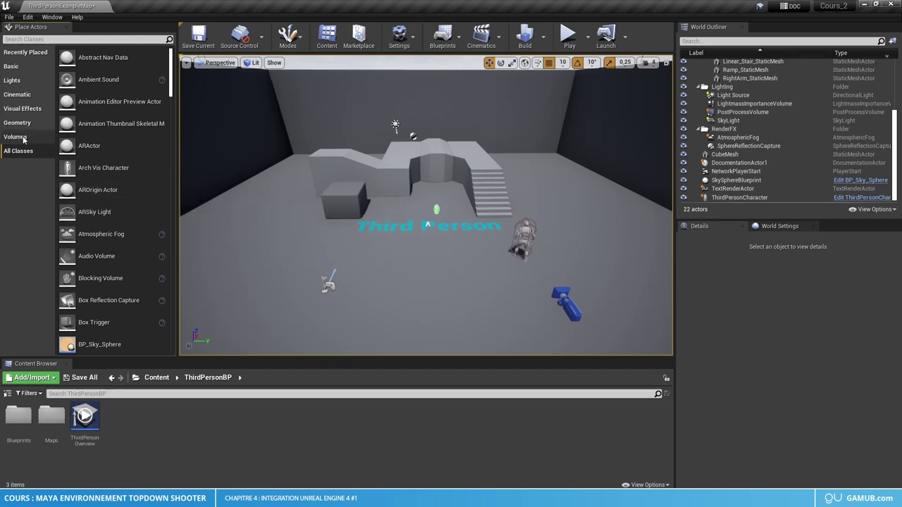
{"action": "left_click", "coordinate": [41, 71]}
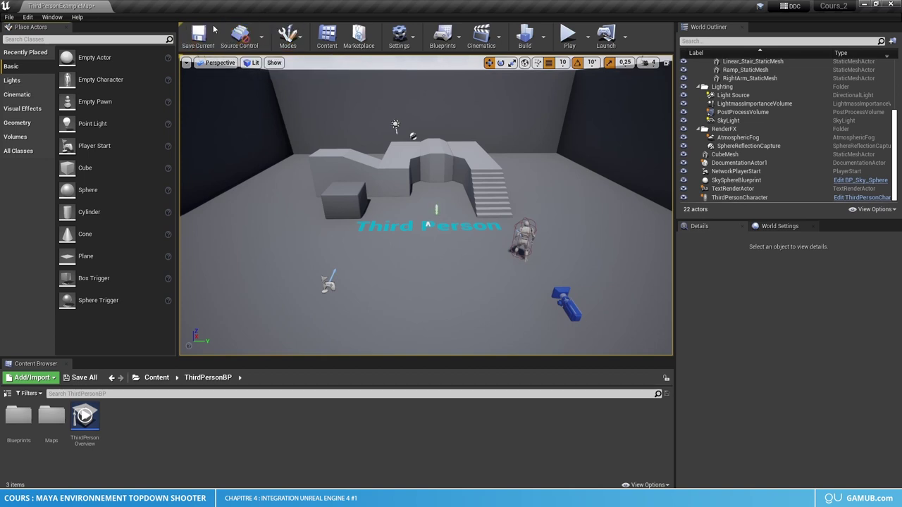
- From the Modes list, show Geometry shapes, drop a test Cylinder brush and undo it
{"action": "left_click", "coordinate": [289, 46]}
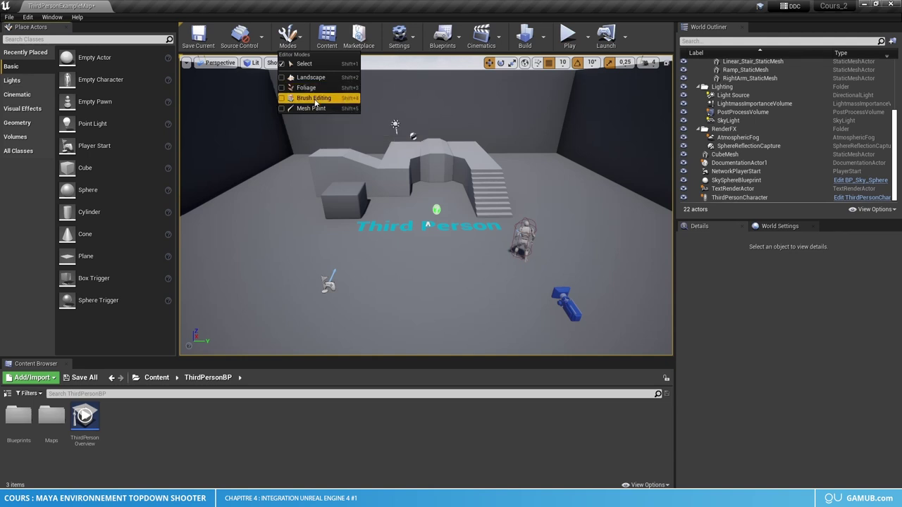
{"action": "left_click", "coordinate": [36, 125]}
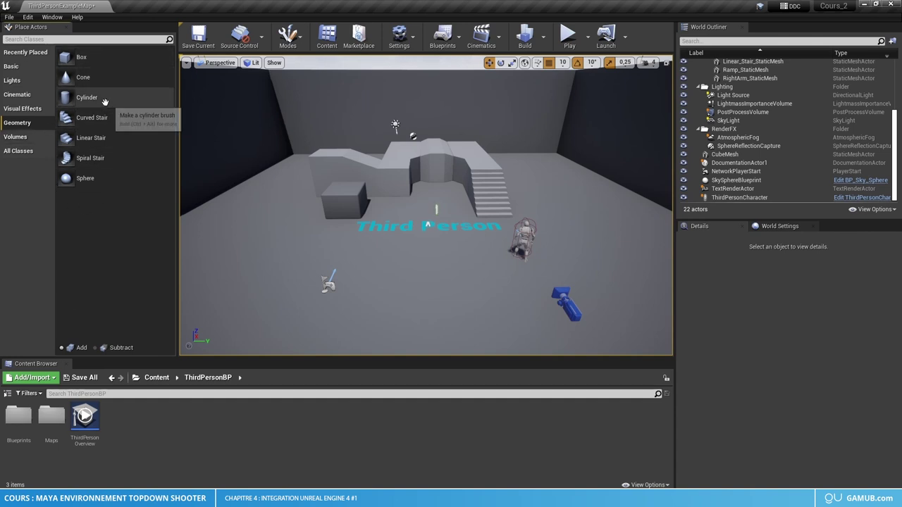
{"action": "left_click_drag", "start_coordinate": [87, 98], "coordinate": [260, 222]}
{"action": "key", "text": "ctrl+z"}
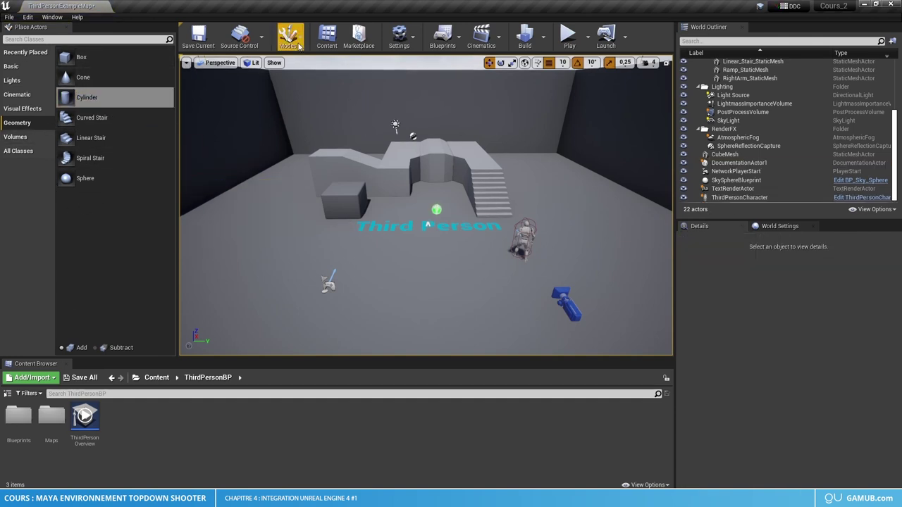
- Reopen and dismiss the Modes list, then focus the content browser search field
{"action": "left_click", "coordinate": [287, 36]}
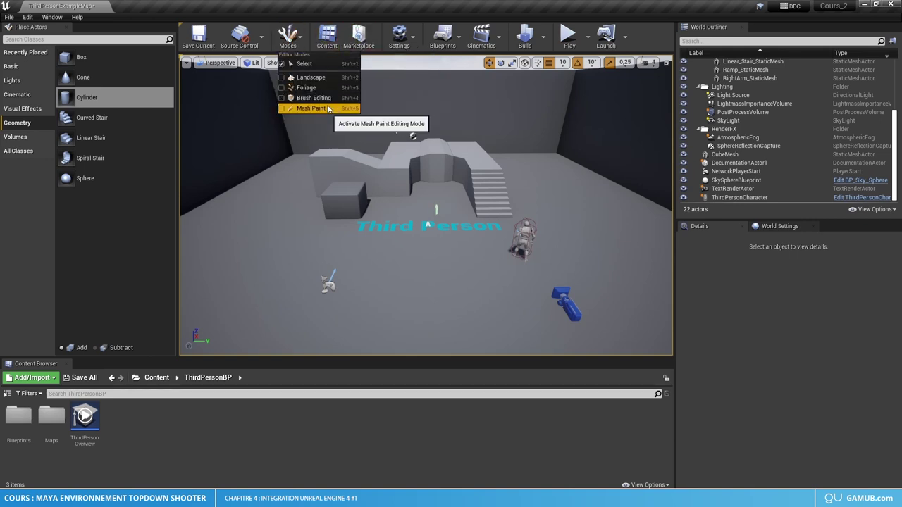
{"action": "left_click", "coordinate": [289, 36]}
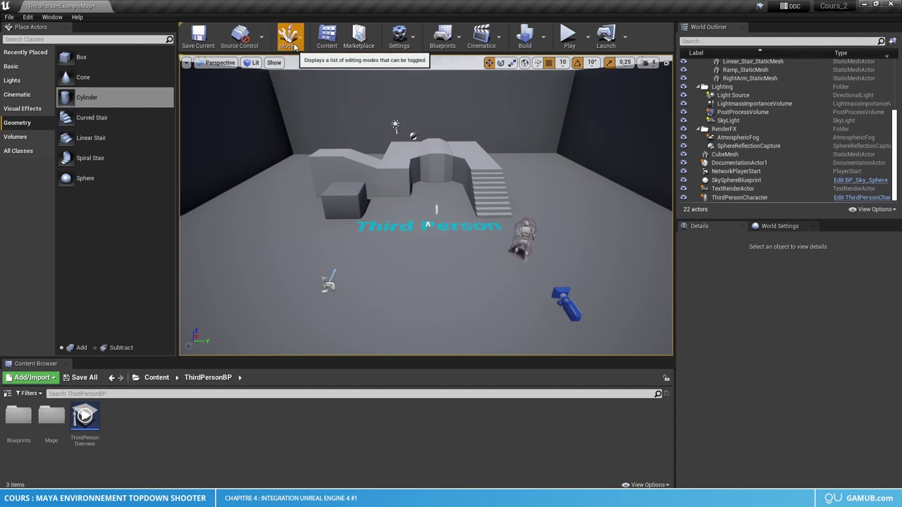
{"action": "left_click", "coordinate": [331, 48]}
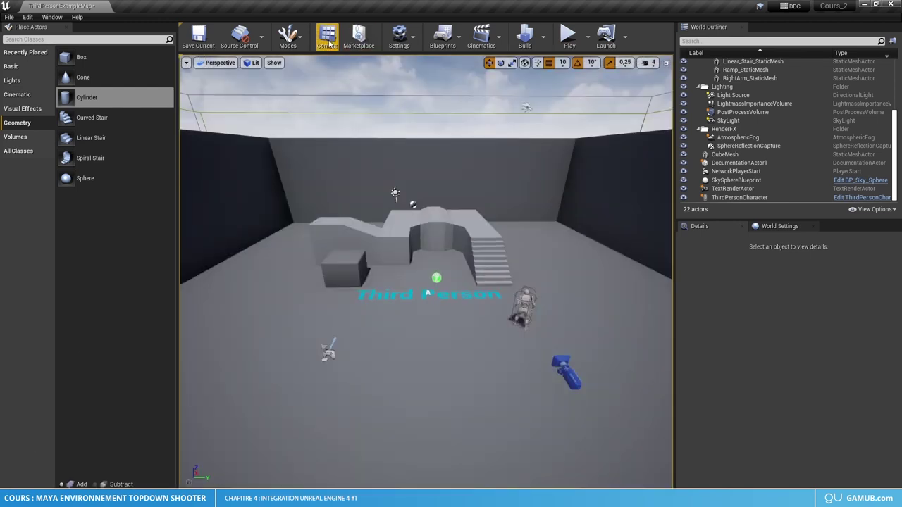
{"action": "left_click", "coordinate": [329, 44]}
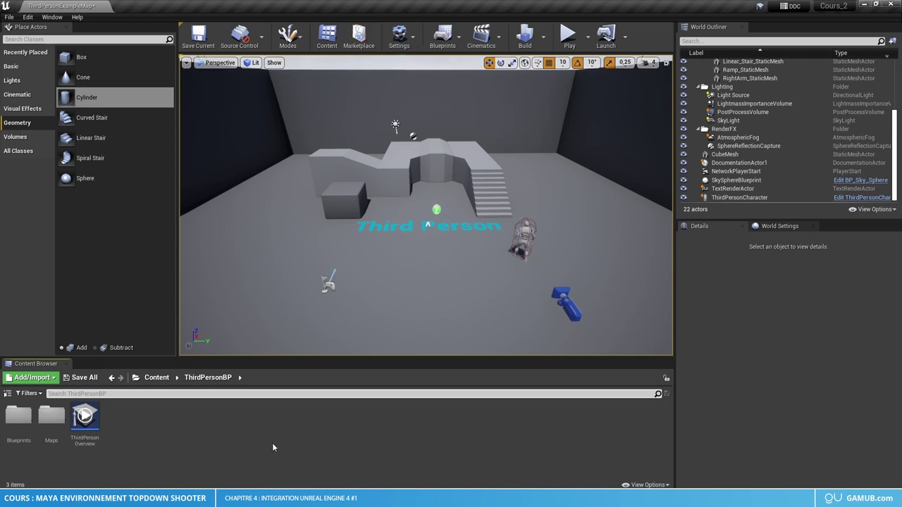
{"action": "left_click", "coordinate": [409, 44]}
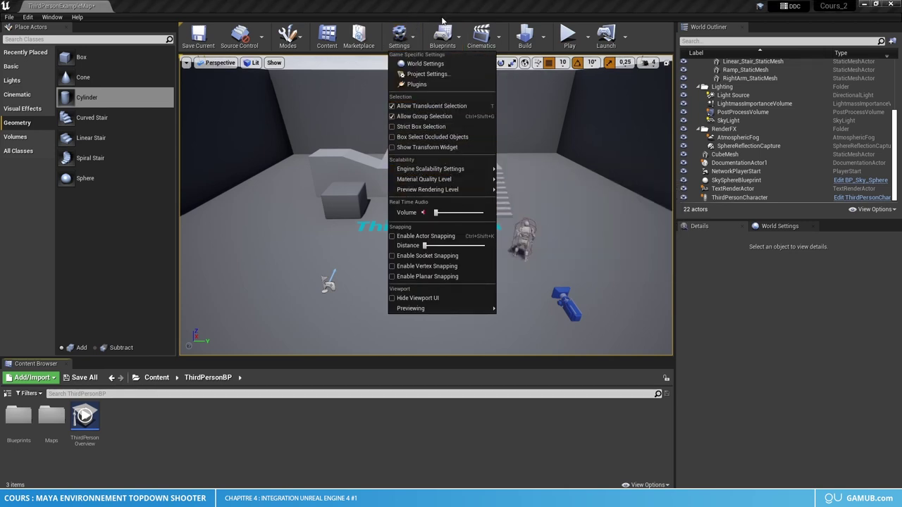
{"action": "left_click", "coordinate": [413, 35]}
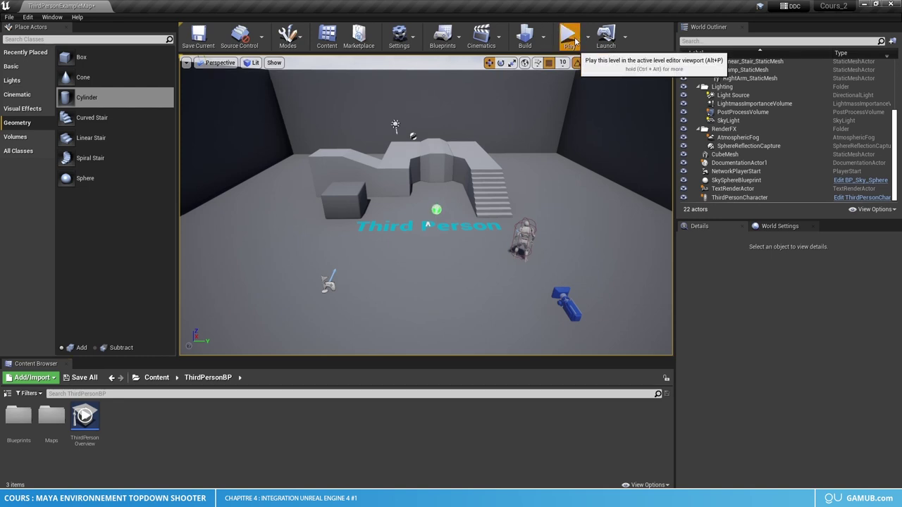
- Play the level, run the character forward and jump up the stairs, then stop playing
{"action": "left_click", "coordinate": [569, 36]}
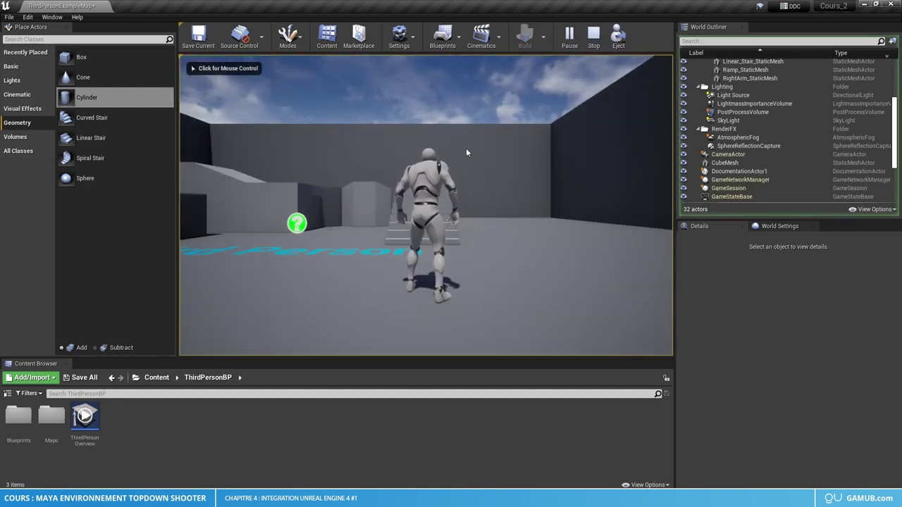
{"action": "left_click", "coordinate": [455, 232]}
{"action": "key", "text": "w"}
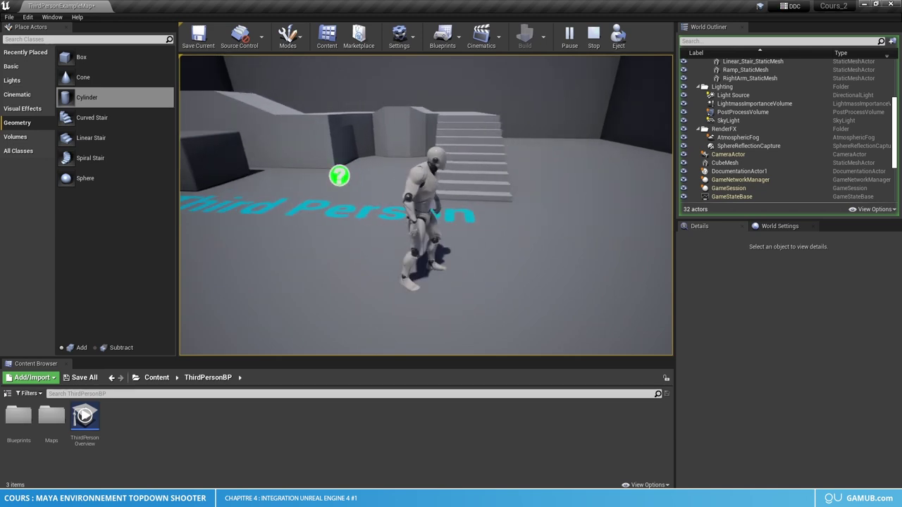
{"action": "key", "text": "space"}
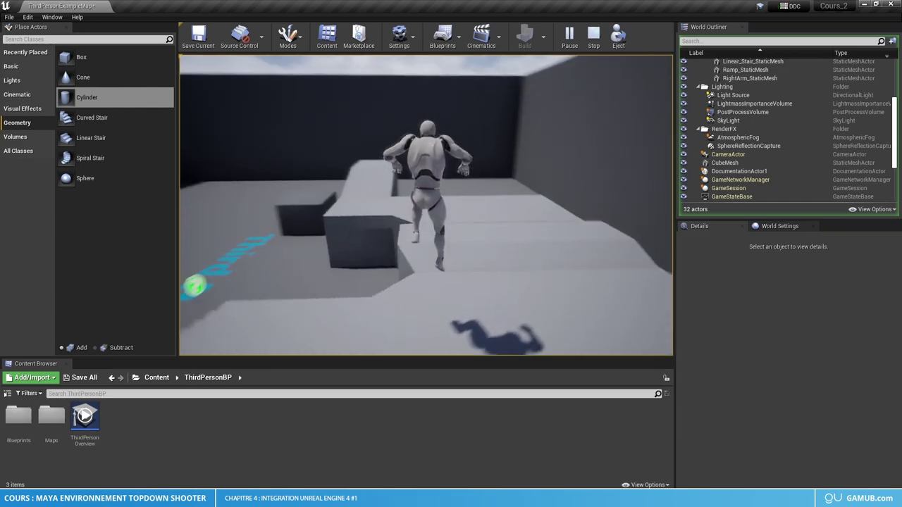
{"action": "key", "text": "Escape"}
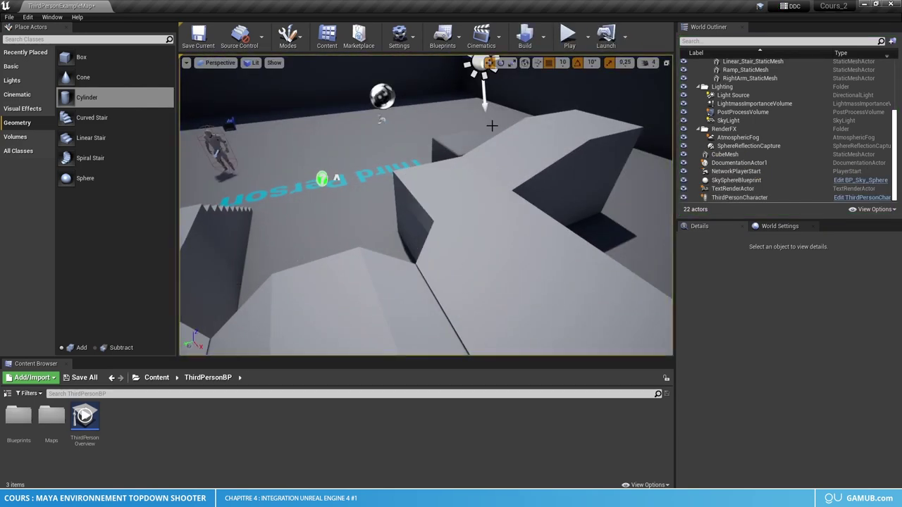
- Swing the view back to face the level and open the Edit menu
{"action": "right_click_drag", "start_coordinate": [462, 170], "coordinate": [462, 170]}
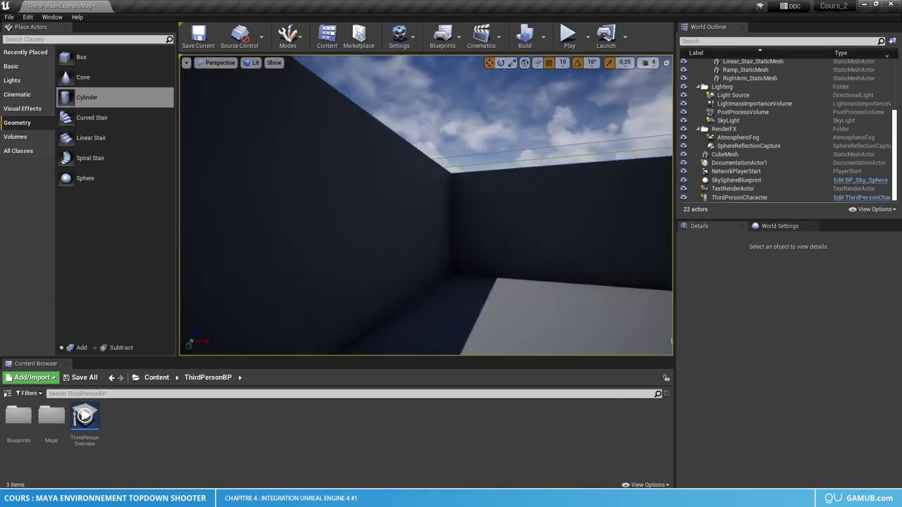
{"action": "right_click_drag", "start_coordinate": [408, 169], "coordinate": [408, 169]}
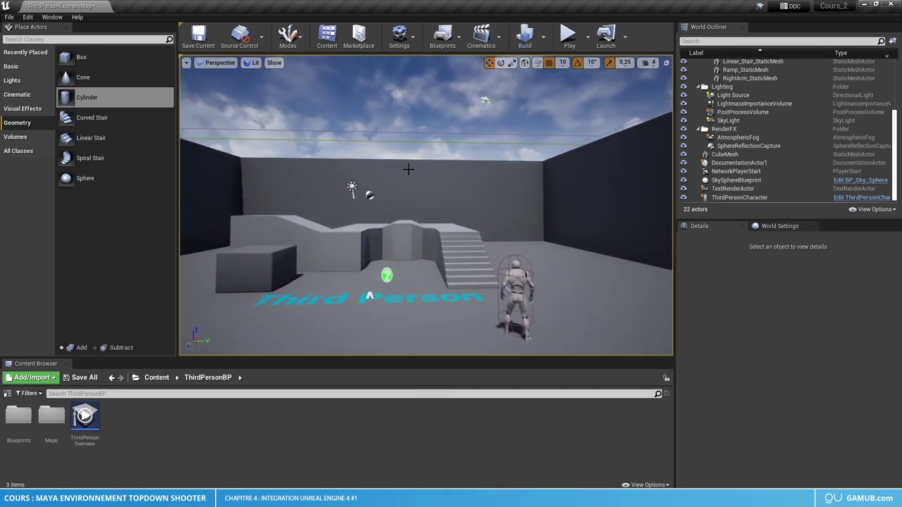
{"action": "left_click", "coordinate": [29, 17]}
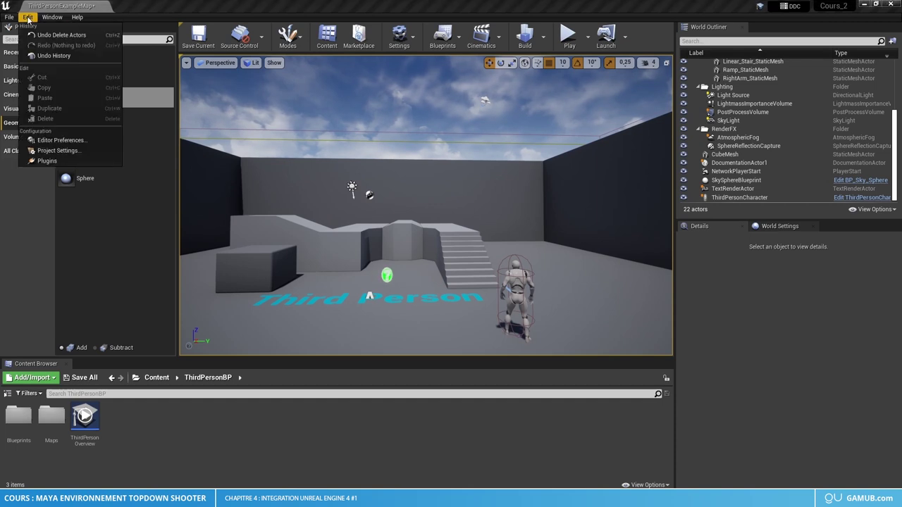
- Filter all Editor Preferences by 'navigation' to review the viewport navigation shortcuts, then close it
{"action": "left_click", "coordinate": [55, 141]}
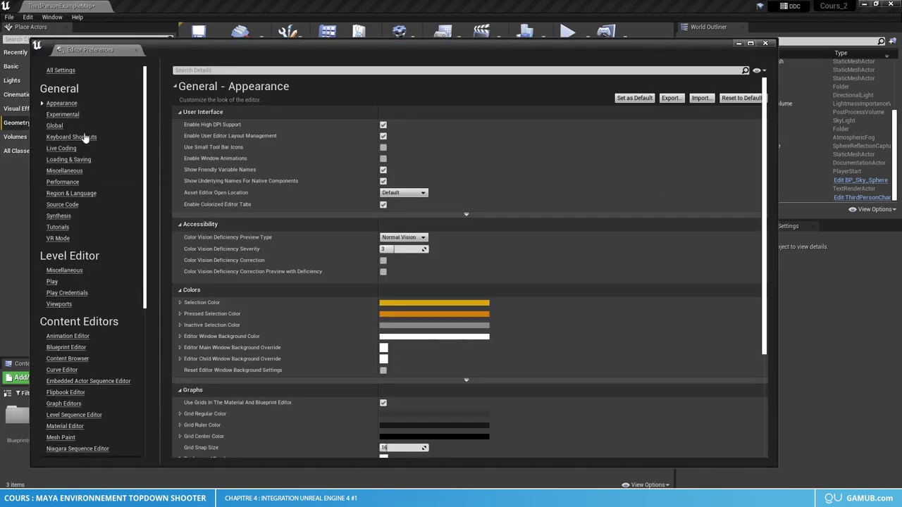
{"action": "left_click", "coordinate": [59, 71]}
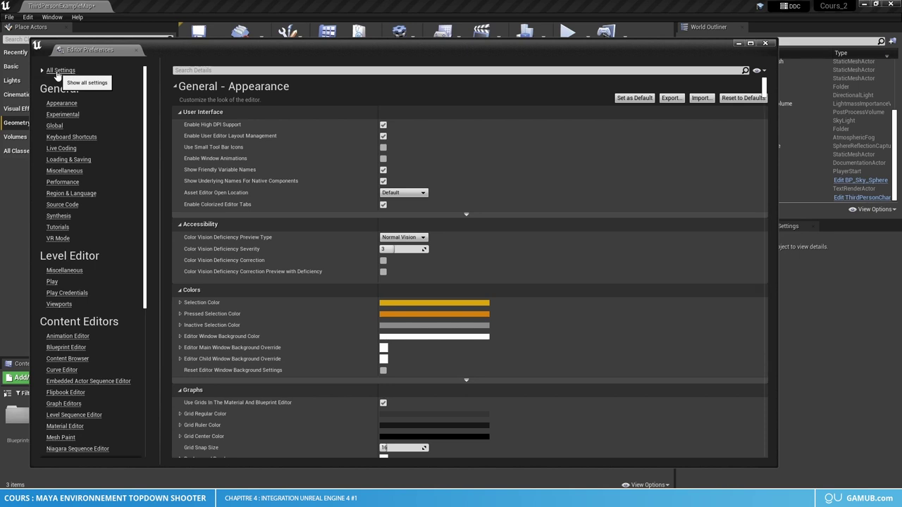
{"action": "left_click", "coordinate": [176, 69]}
{"action": "type", "text": "na"}
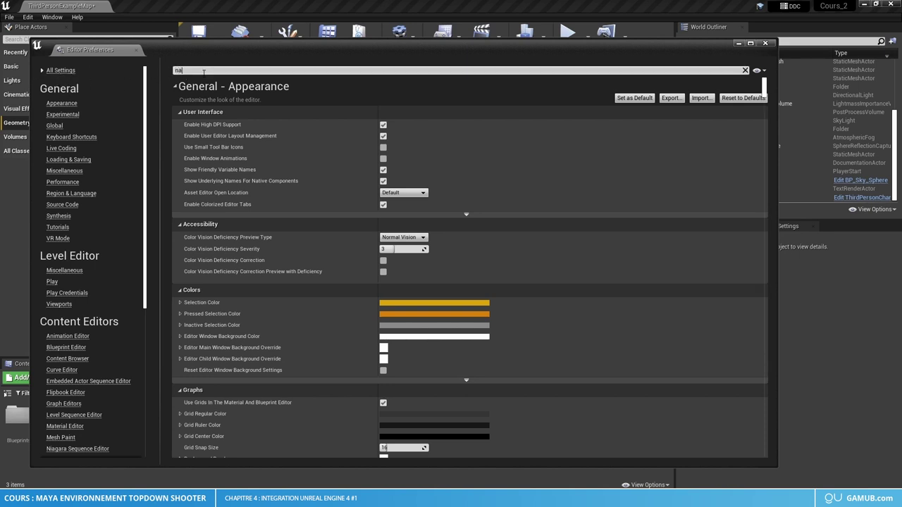
{"action": "type", "text": "vigation"}
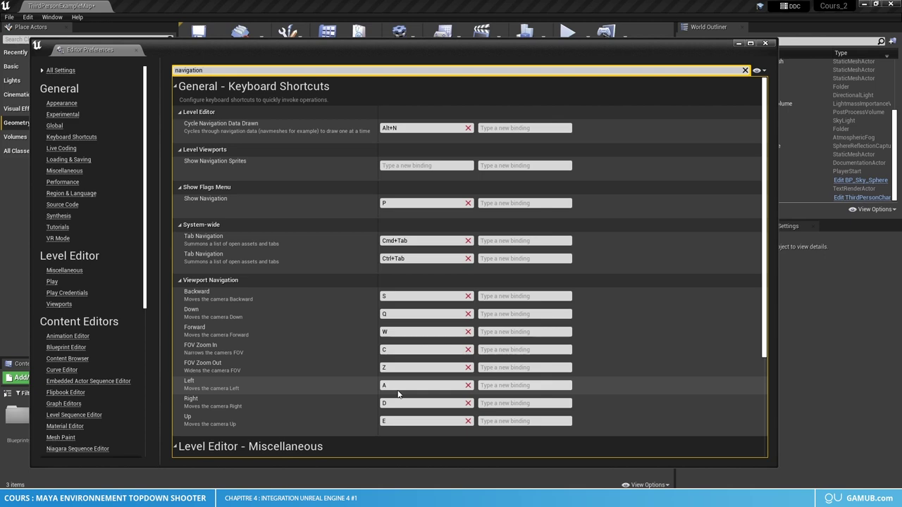
{"action": "left_click", "coordinate": [136, 52]}
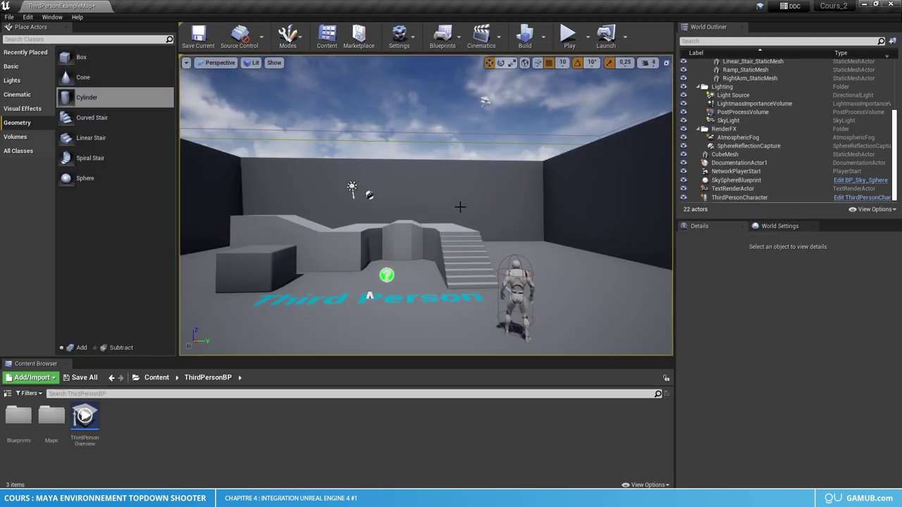
- Pan and orbit the camera to an overview of the arena, facing the back wall
{"action": "middle_click_drag", "start_coordinate": [456, 210], "coordinate": [435, 224]}
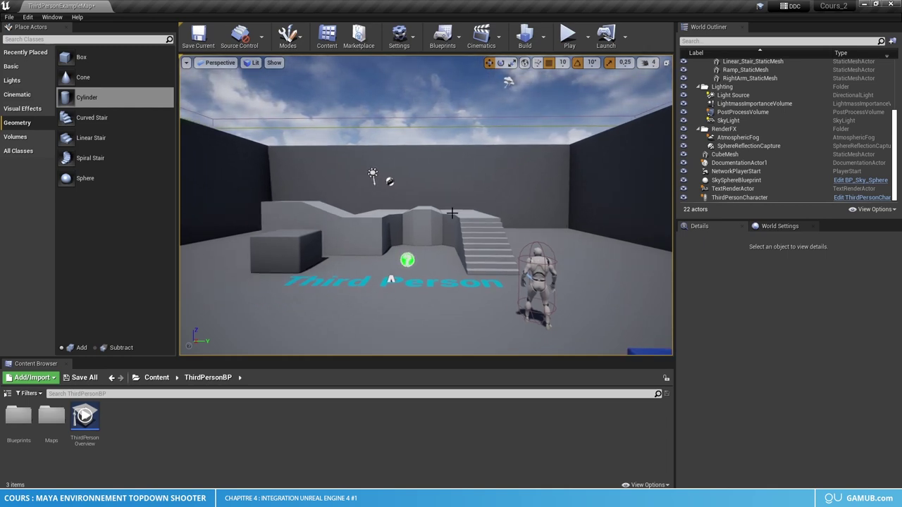
{"action": "right_click_drag", "start_coordinate": [450, 211], "coordinate": [449, 212]}
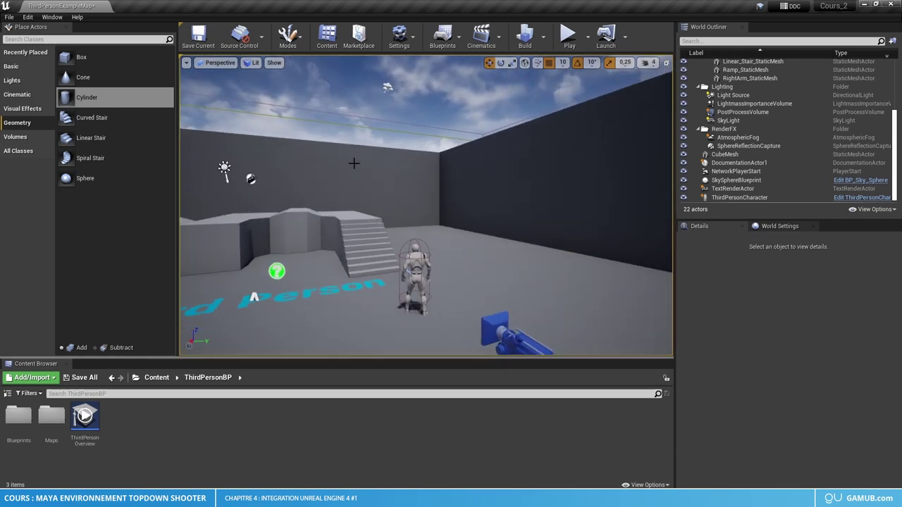
{"action": "right_click_drag", "start_coordinate": [376, 193], "coordinate": [377, 193]}
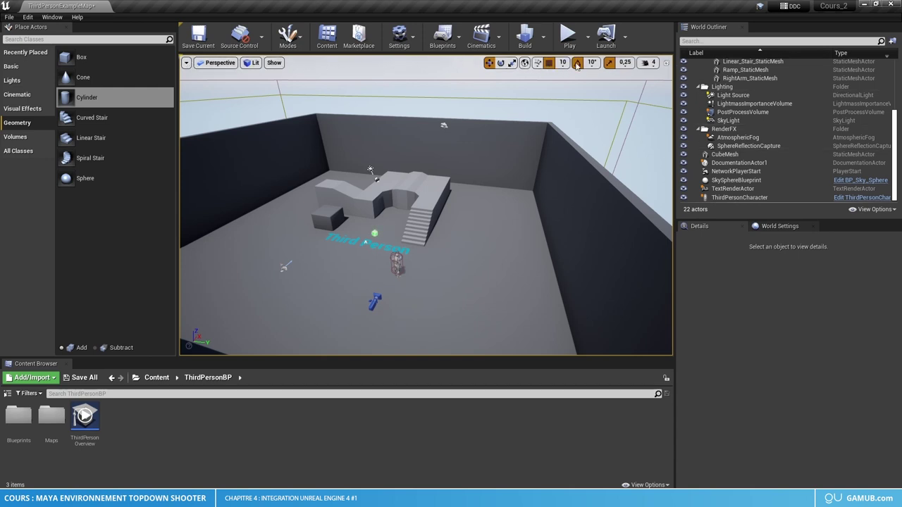
{"action": "left_click", "coordinate": [187, 63]}
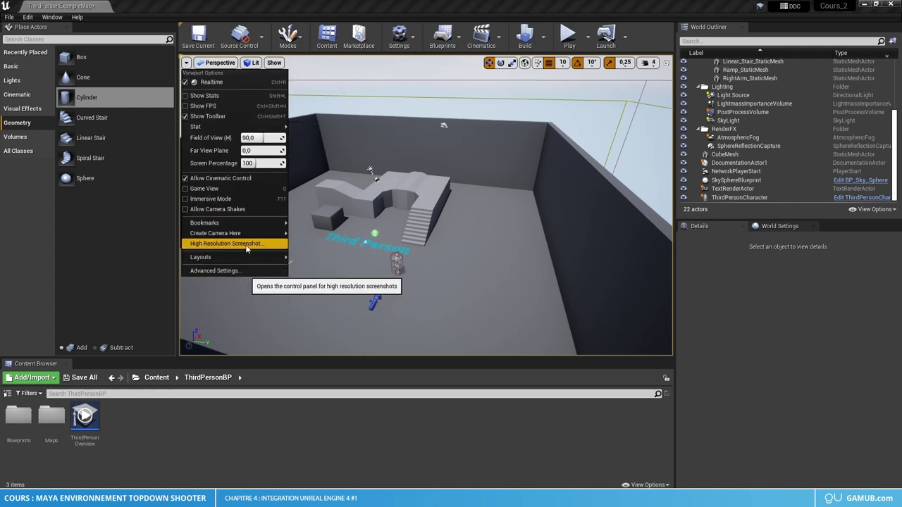
{"action": "mouse_move", "coordinate": [219, 236]}
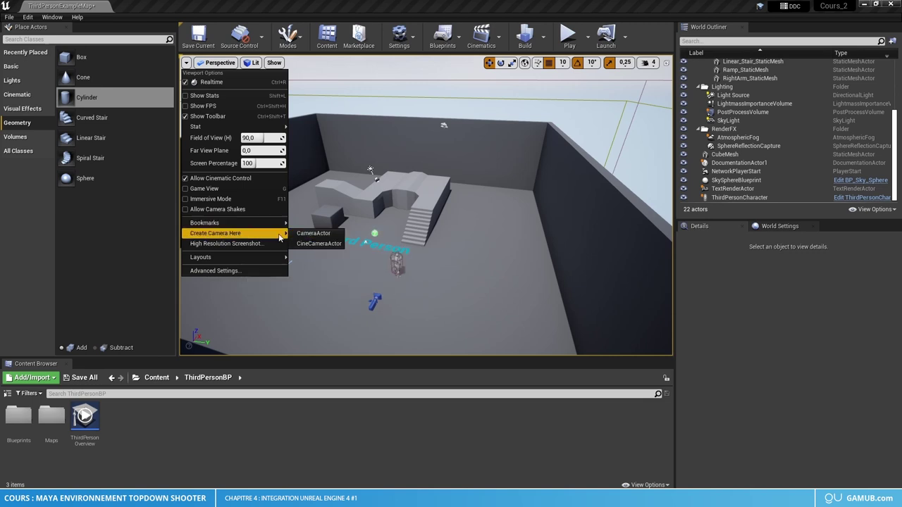
{"action": "mouse_move", "coordinate": [274, 63]}
{"action": "left_click", "coordinate": [261, 5]}
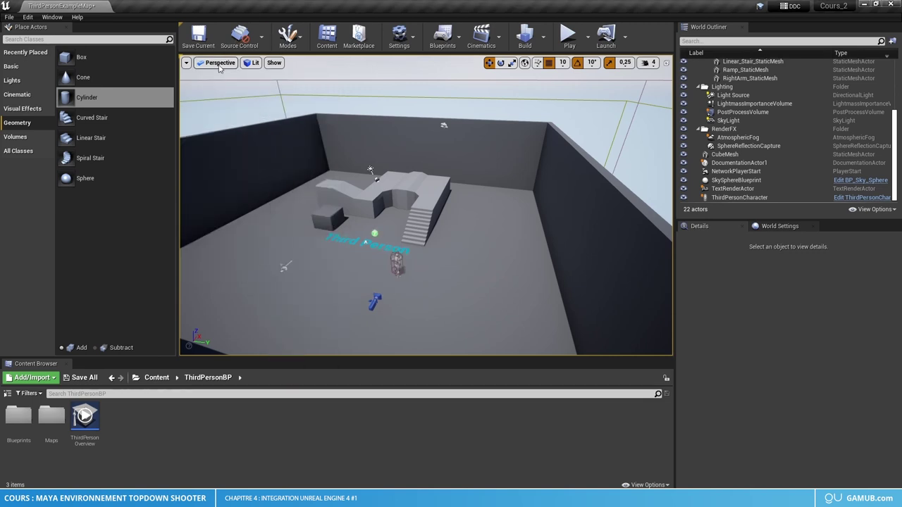
{"action": "left_click", "coordinate": [251, 63]}
{"action": "left_click", "coordinate": [219, 63]}
{"action": "left_click", "coordinate": [219, 62]}
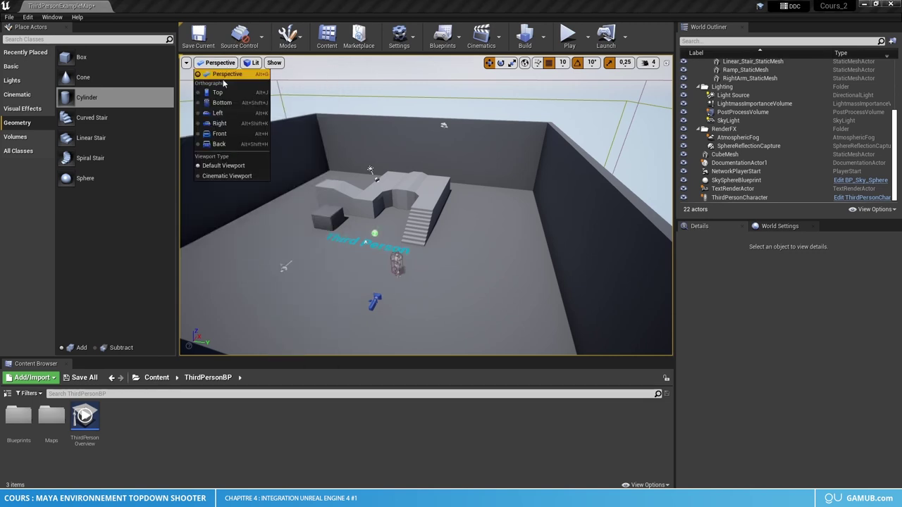
{"action": "left_click", "coordinate": [219, 90]}
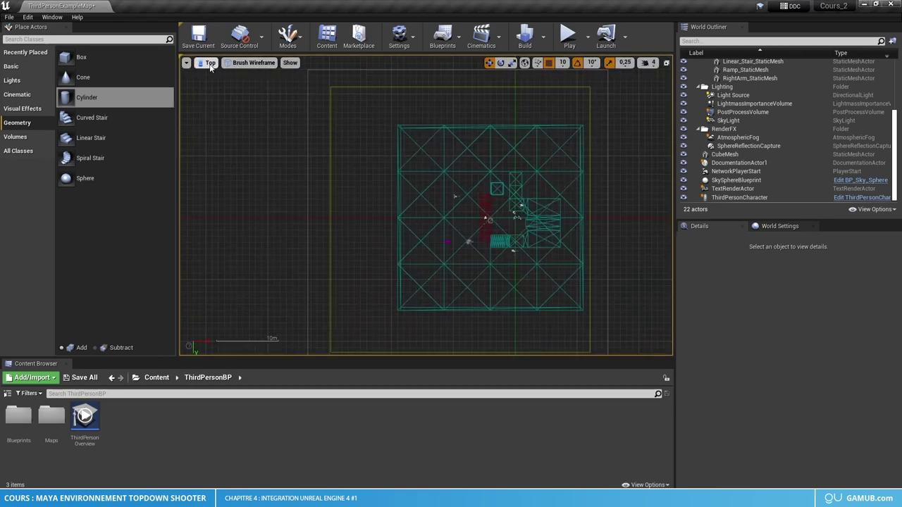
{"action": "left_click", "coordinate": [209, 63]}
{"action": "left_click", "coordinate": [221, 103]}
{"action": "left_click", "coordinate": [209, 63]}
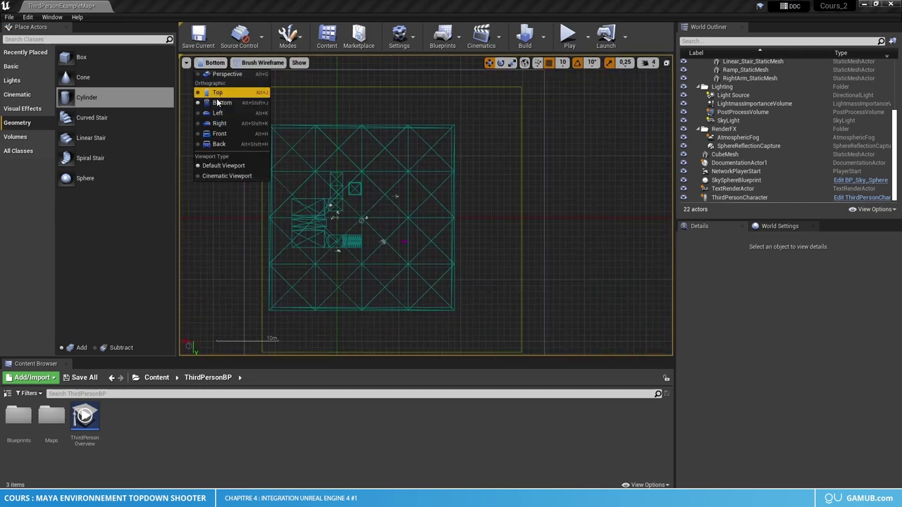
{"action": "left_click", "coordinate": [220, 112]}
{"action": "left_click", "coordinate": [213, 64]}
{"action": "left_click", "coordinate": [219, 121]}
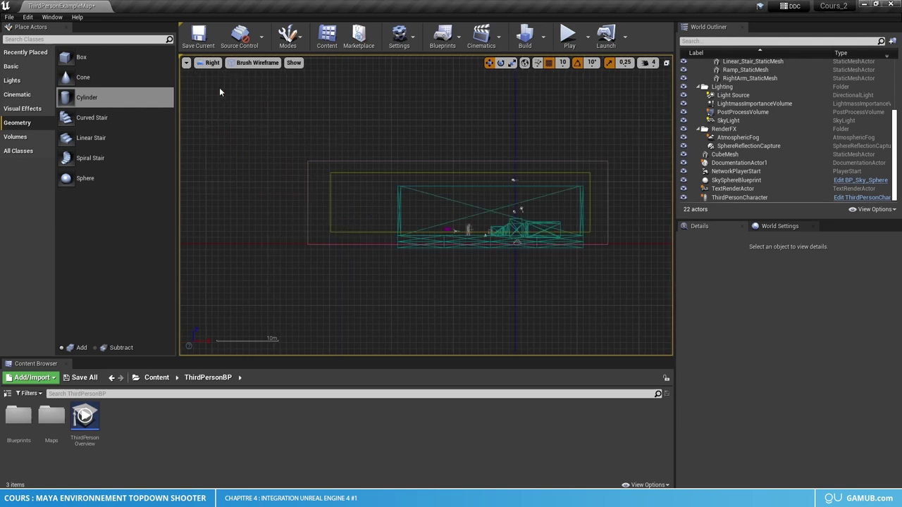
{"action": "left_click", "coordinate": [212, 63]}
{"action": "left_click", "coordinate": [222, 130]}
{"action": "left_click", "coordinate": [211, 62]}
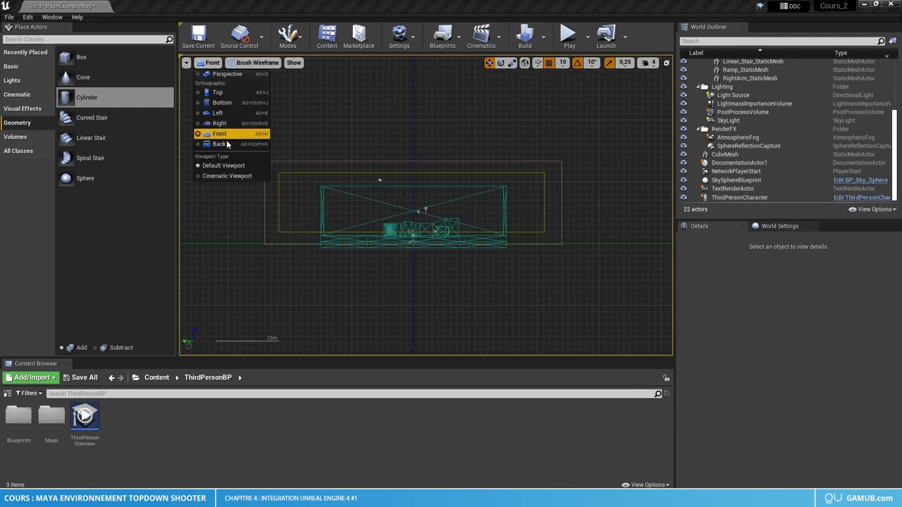
{"action": "left_click", "coordinate": [220, 144]}
{"action": "left_click", "coordinate": [212, 63]}
{"action": "left_click", "coordinate": [219, 74]}
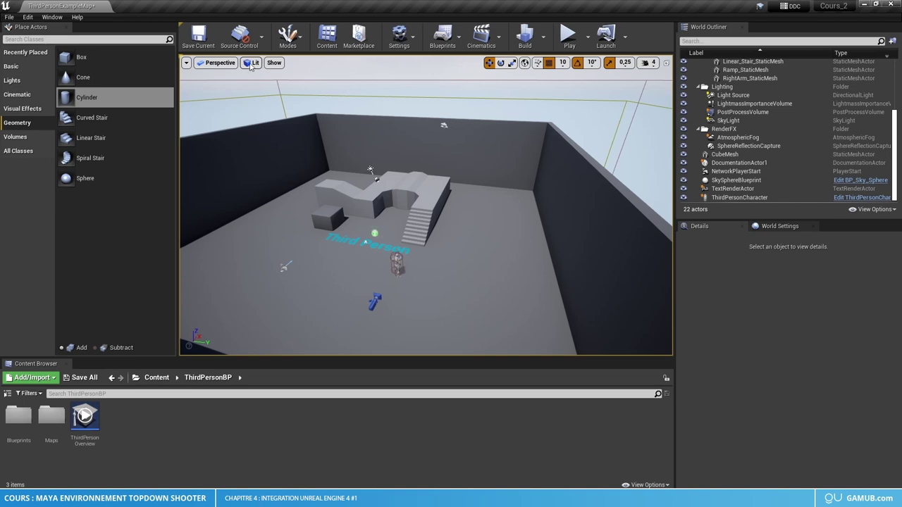
- Preview the level in Unlit shading, then in Brush Wireframe
{"action": "left_click", "coordinate": [251, 63]}
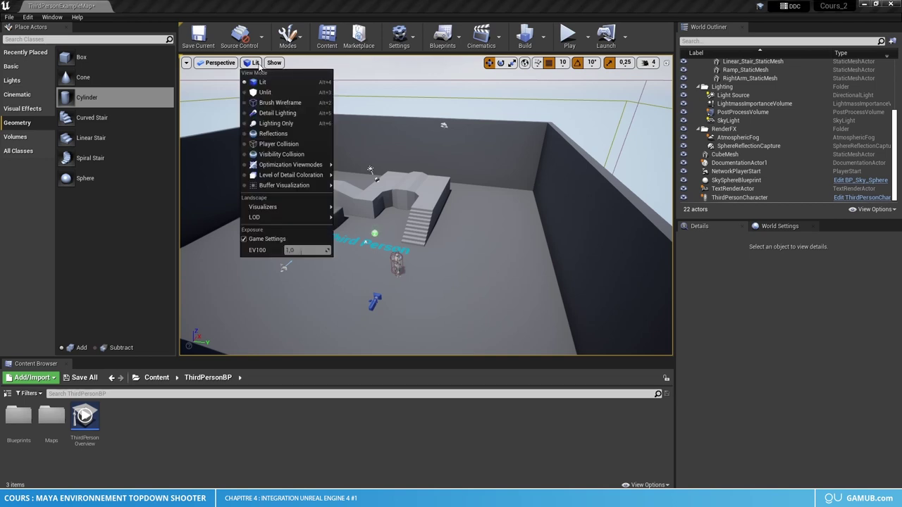
{"action": "left_click", "coordinate": [269, 94]}
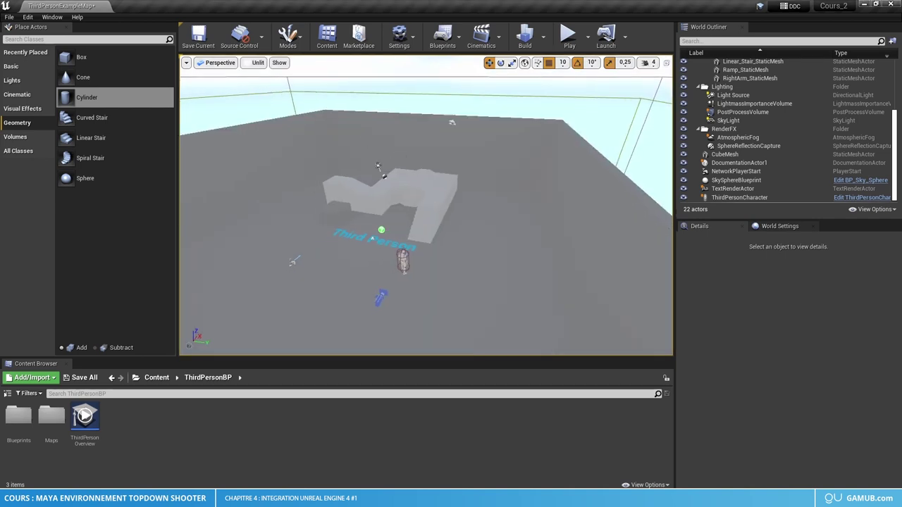
{"action": "right_click_drag", "start_coordinate": [375, 147], "coordinate": [394, 126]}
{"action": "left_click", "coordinate": [258, 62]}
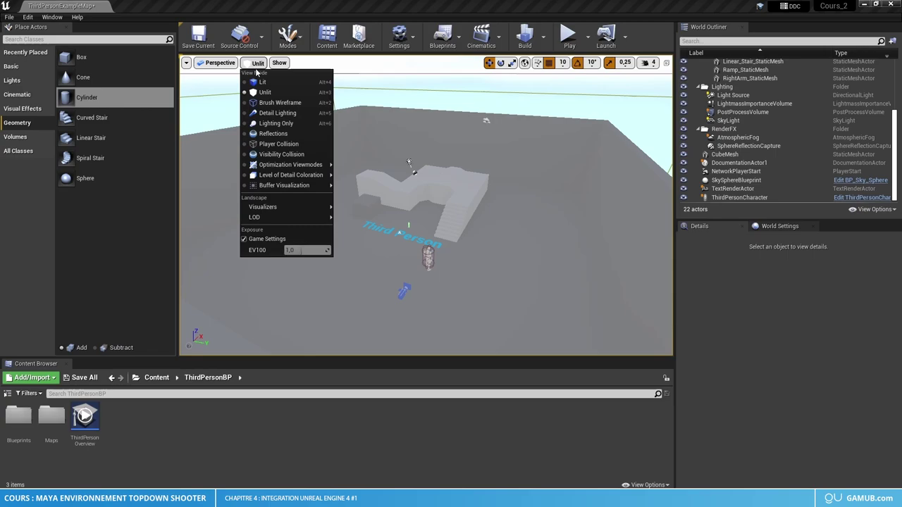
{"action": "left_click", "coordinate": [277, 103]}
{"action": "mouse_move", "coordinate": [296, 261]}
{"action": "right_mouse_down"}
{"action": "mouse_move", "coordinate": [303, 211]}
{"action": "mouse_move", "coordinate": [184, 296]}
{"action": "mouse_move", "coordinate": [211, 267]}
{"action": "right_mouse_up"}
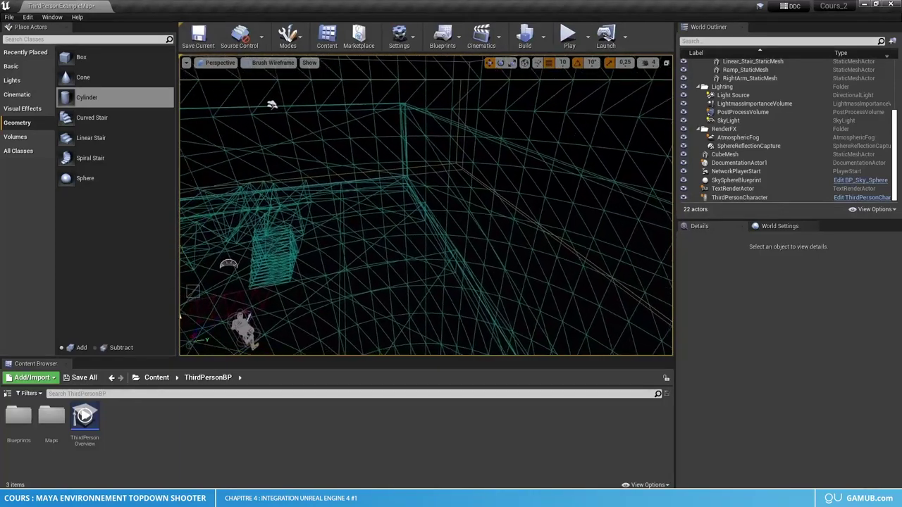
- Return the viewport to Lit shading and bring up the Show flags menu
{"action": "left_click", "coordinate": [273, 62]}
{"action": "left_click", "coordinate": [258, 82]}
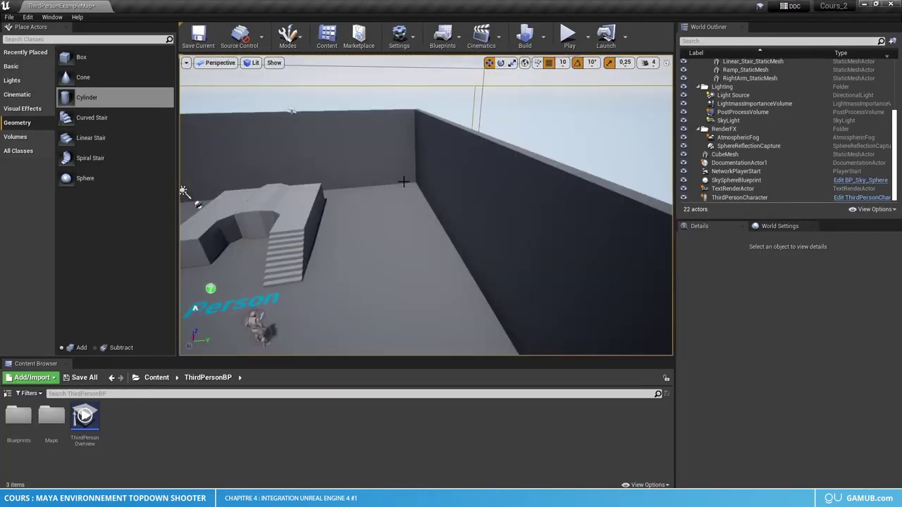
{"action": "right_click_drag", "start_coordinate": [394, 176], "coordinate": [394, 205]}
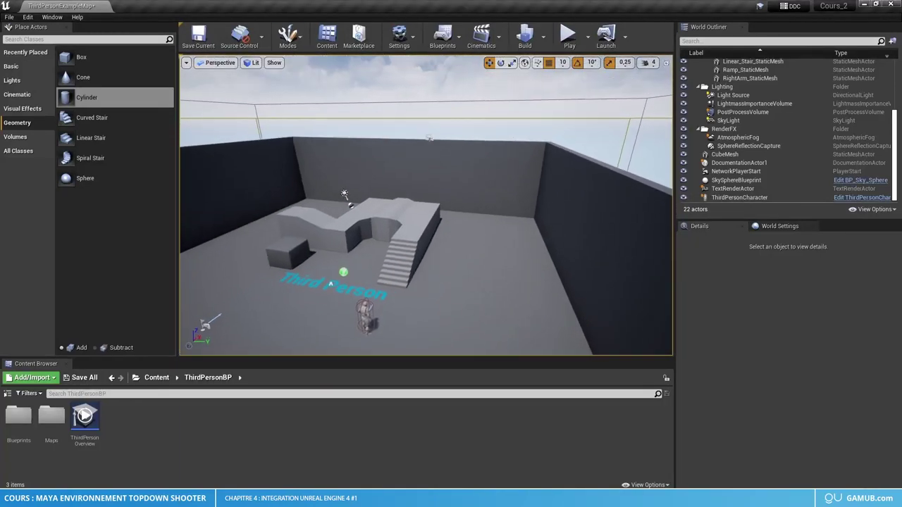
{"action": "left_click", "coordinate": [253, 62]}
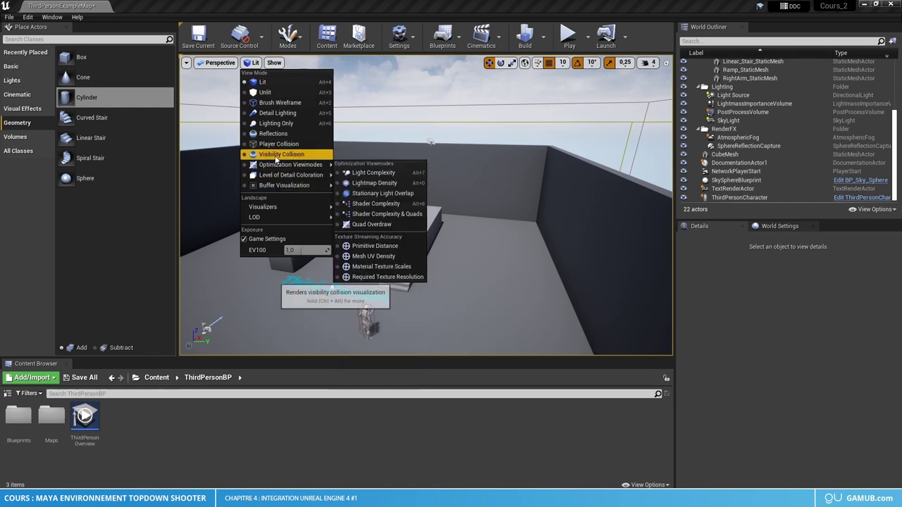
{"action": "left_click", "coordinate": [261, 82]}
{"action": "left_click", "coordinate": [274, 63]}
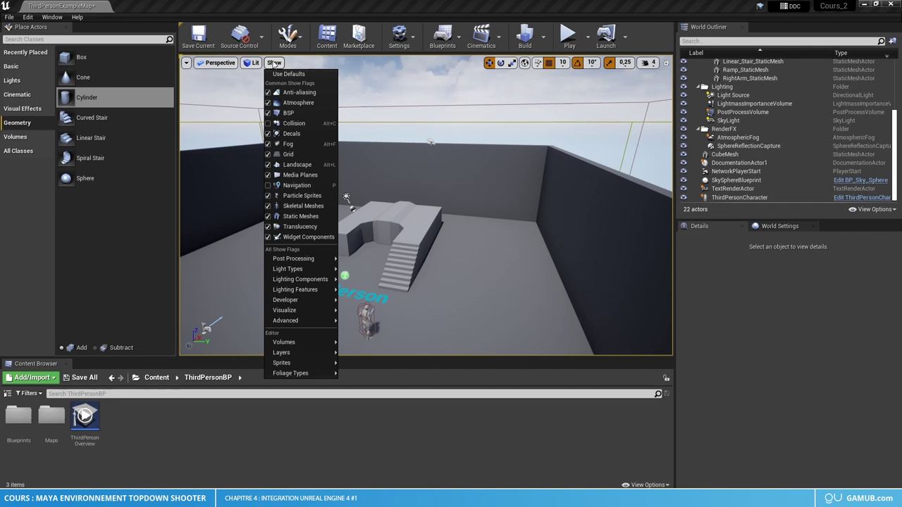
- Display the Post Processing show flags in the Show menu
{"action": "mouse_move", "coordinate": [311, 262]}
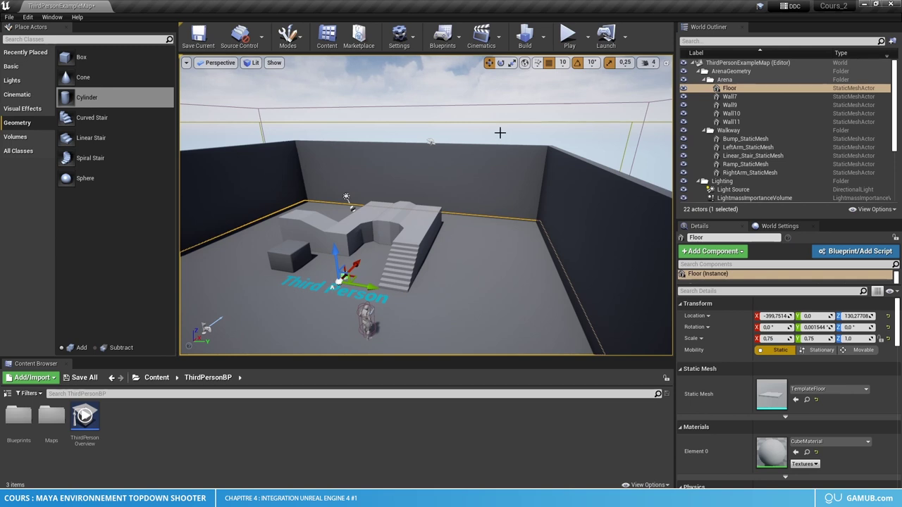
- Enlarge the World Outliner, browse its actors and focus the camera on the Light Source
{"action": "left_click", "coordinate": [500, 132]}
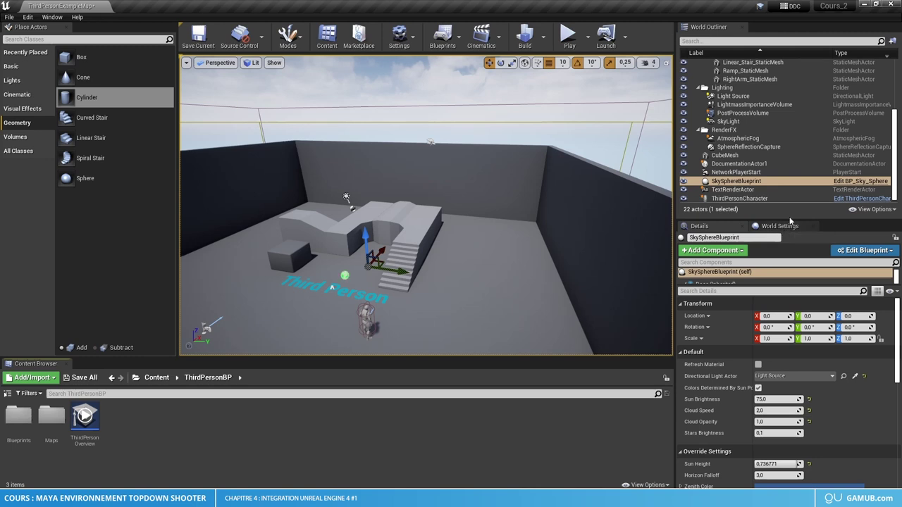
{"action": "left_click_drag", "start_coordinate": [791, 218], "coordinate": [790, 337]}
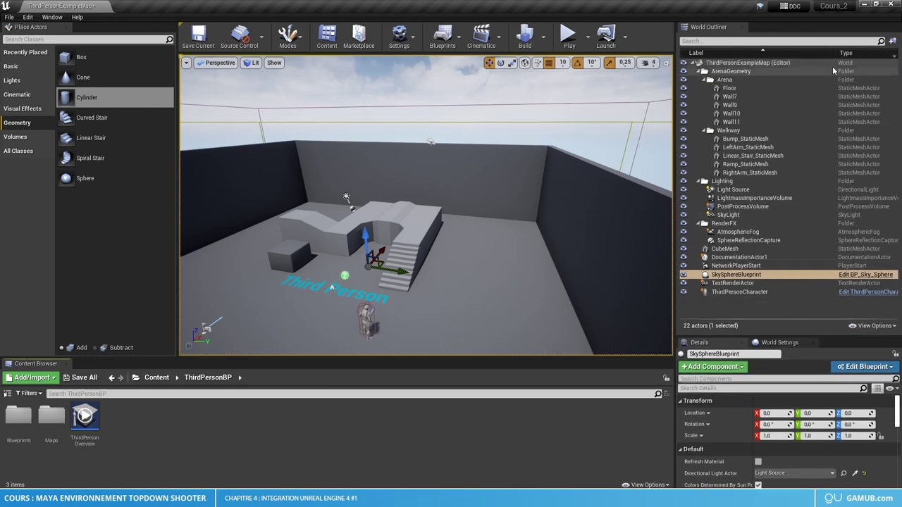
{"action": "left_click", "coordinate": [730, 97]}
{"action": "left_click", "coordinate": [731, 122]}
{"action": "left_click", "coordinate": [747, 173]}
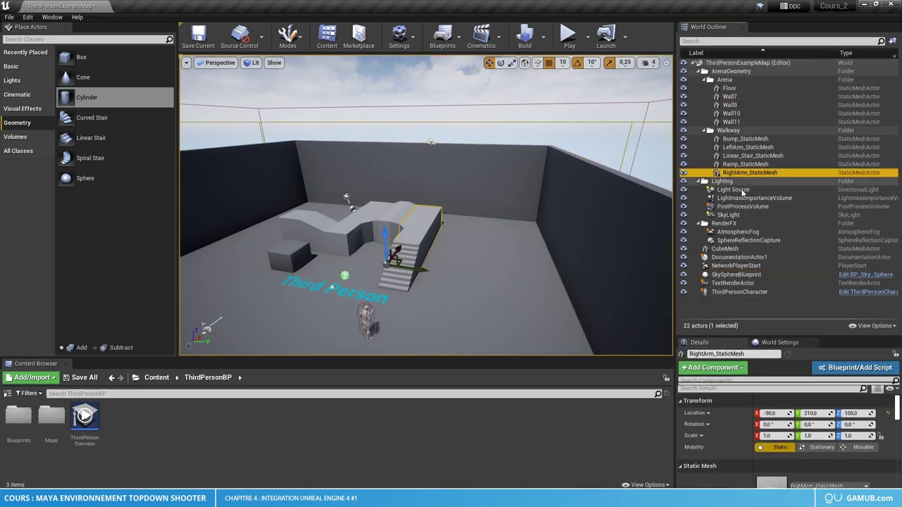
{"action": "left_click", "coordinate": [723, 223]}
{"action": "left_click", "coordinate": [735, 266]}
{"action": "left_click", "coordinate": [733, 189]}
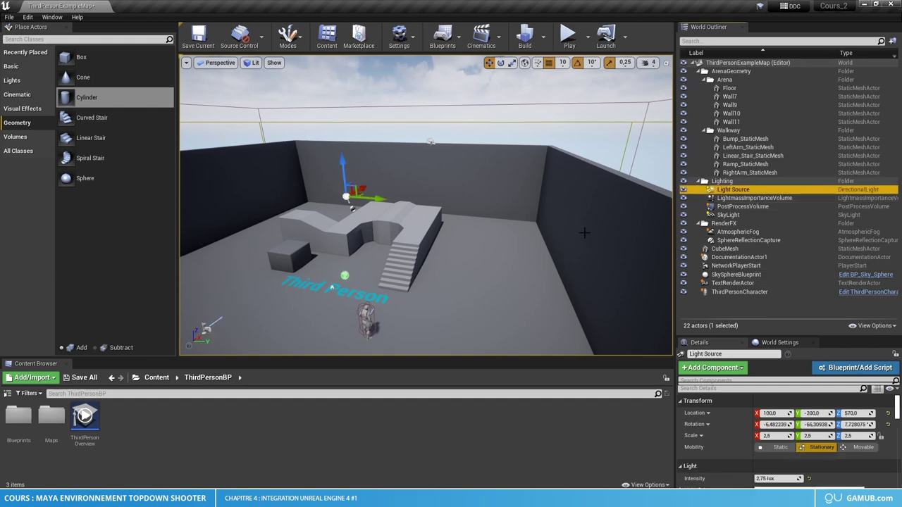
{"action": "double_click", "coordinate": [726, 190]}
- Inspect the Linear_Stair, Bump, RightArm and Ramp static meshes
{"action": "left_click", "coordinate": [751, 156]}
{"action": "left_click", "coordinate": [745, 138]}
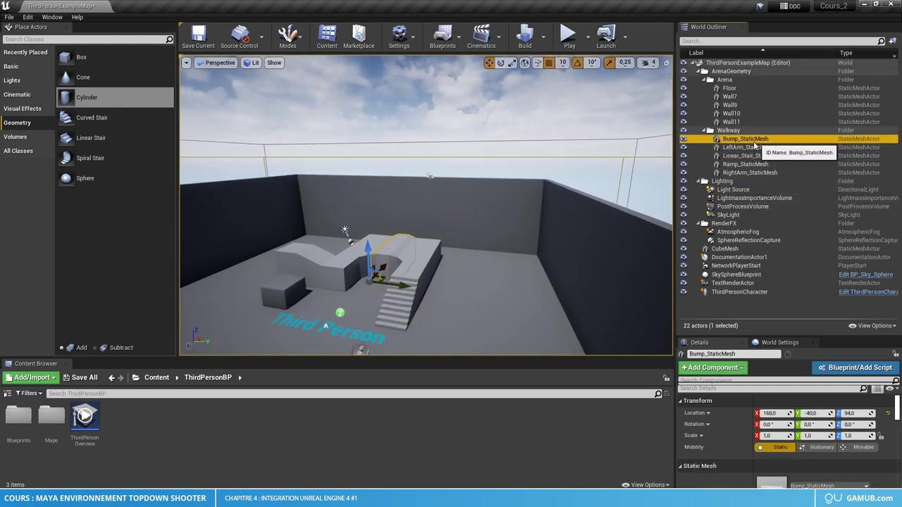
{"action": "left_click", "coordinate": [405, 251]}
{"action": "left_click", "coordinate": [374, 245]}
{"action": "left_click", "coordinate": [312, 265]}
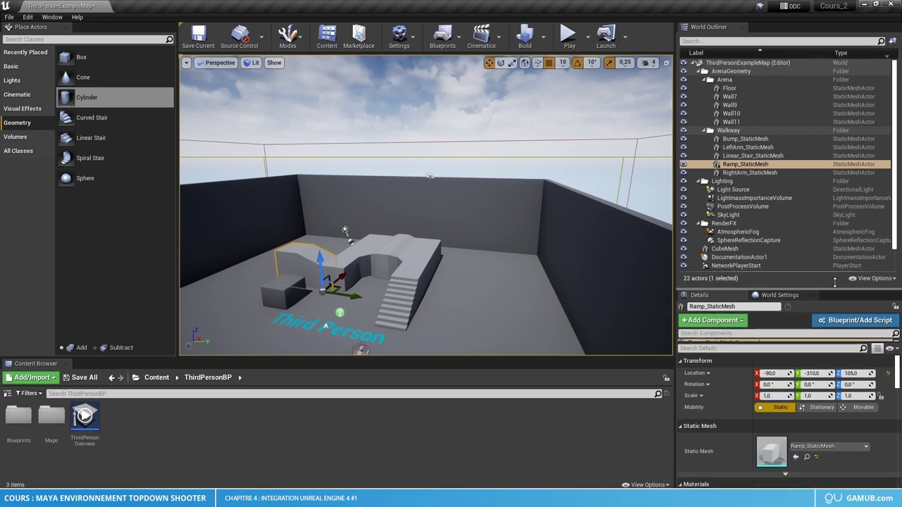
- Show the Basic place-actor category and select ArenaGeometry through RightArm_StaticMesh
{"action": "mouse_move", "coordinate": [840, 340]}
{"action": "left_mouse_down"}
{"action": "mouse_move", "coordinate": [841, 244]}
{"action": "mouse_move", "coordinate": [828, 333]}
{"action": "left_mouse_up"}
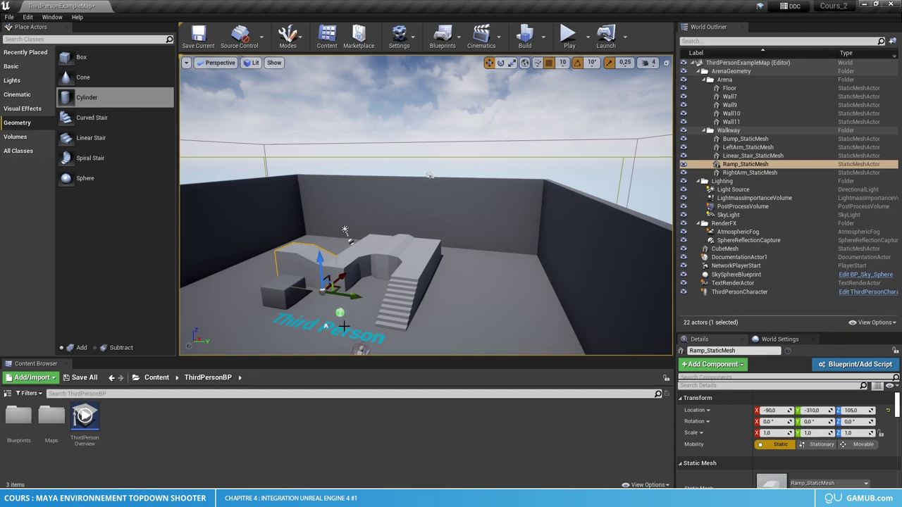
{"action": "left_click", "coordinate": [11, 66]}
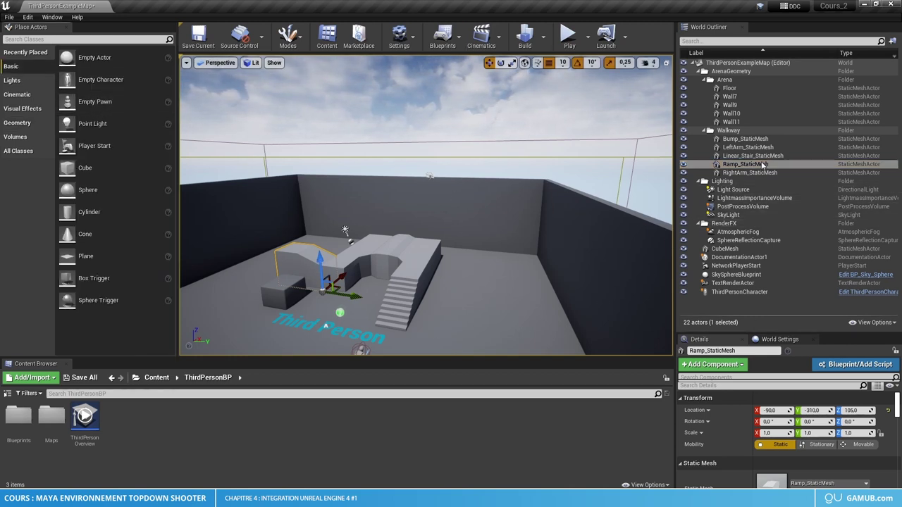
{"action": "left_click", "coordinate": [732, 71]}
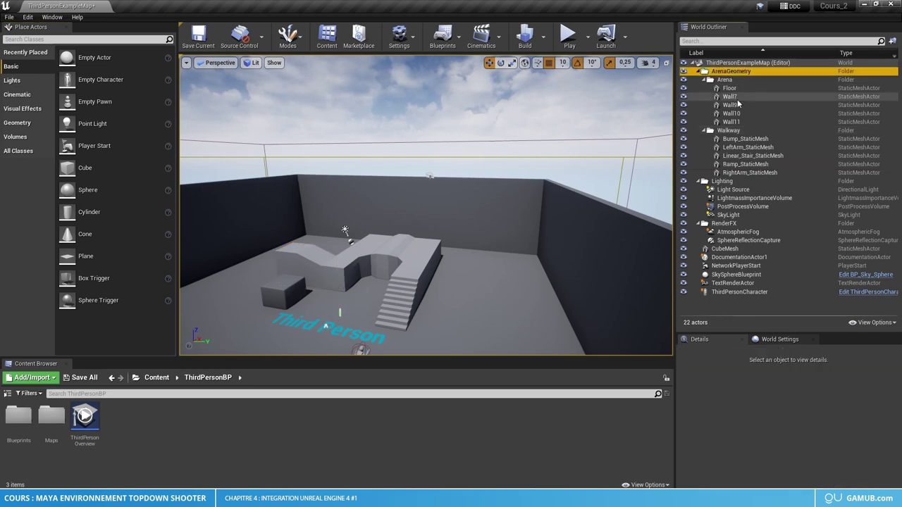
{"action": "left_click", "coordinate": [750, 172], "text": "shift"}
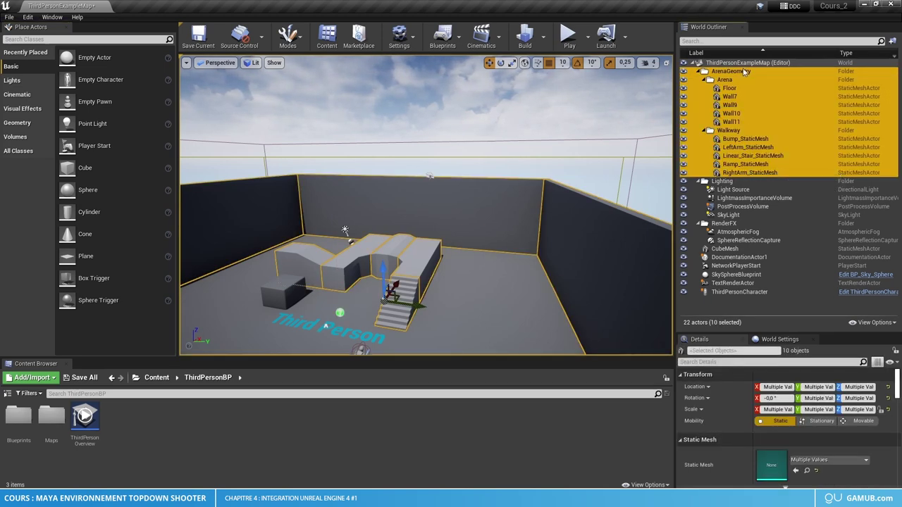
- Delete the arena meshes, the cube, the Third Person text and DocumentationActor1
{"action": "left_click", "coordinate": [745, 71]}
{"action": "double_click", "coordinate": [744, 71]}
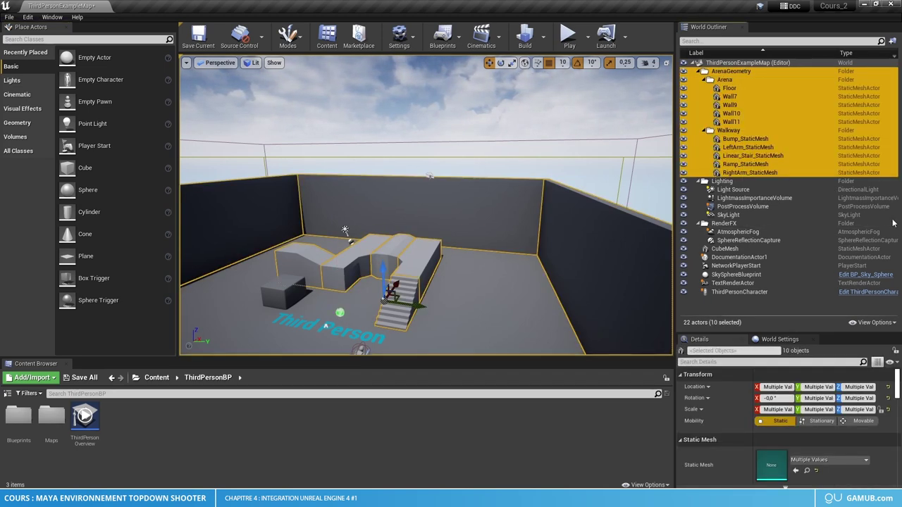
{"action": "key", "text": "Delete"}
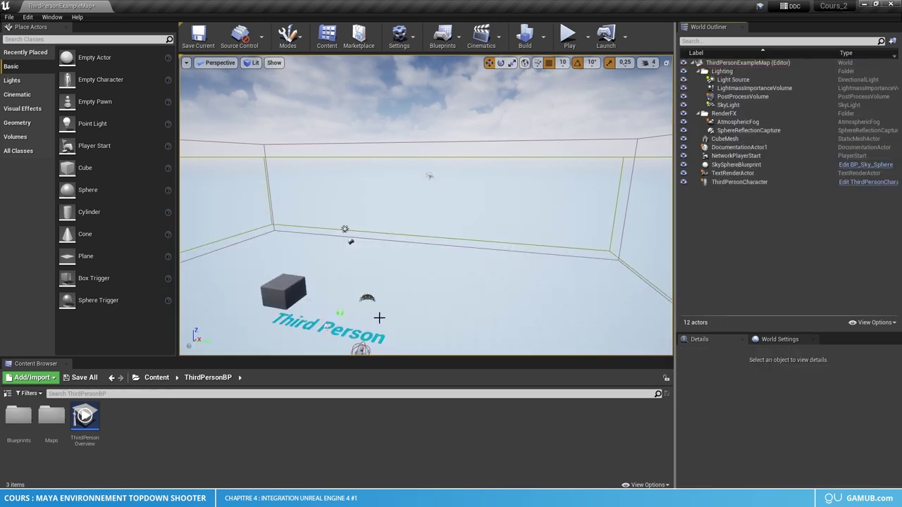
{"action": "left_click", "coordinate": [285, 296]}
{"action": "key", "text": "Delete"}
{"action": "left_click", "coordinate": [313, 324]}
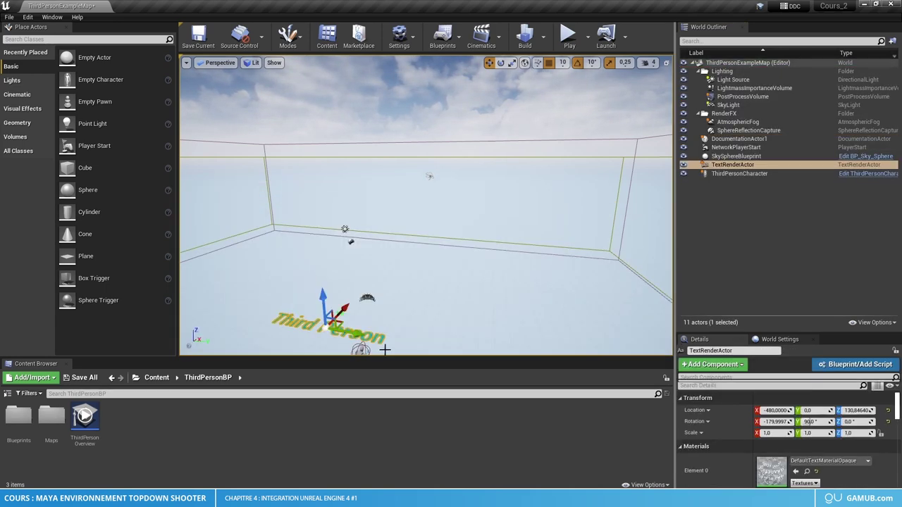
{"action": "key", "text": "Delete"}
{"action": "left_click", "coordinate": [340, 313]}
{"action": "key", "text": "Delete"}
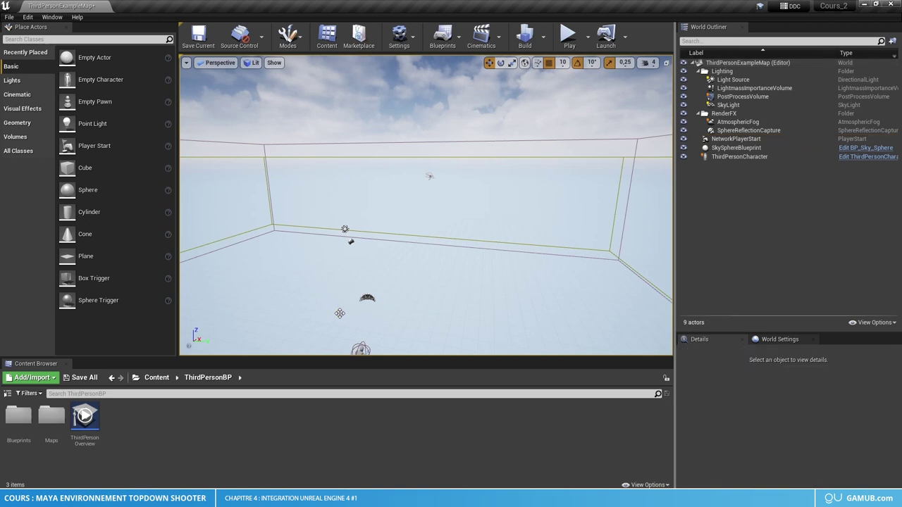
- Review the remaining nine actors and collapse the Lighting and RenderFX folders
{"action": "left_click", "coordinate": [739, 156]}
{"action": "left_click", "coordinate": [737, 148]}
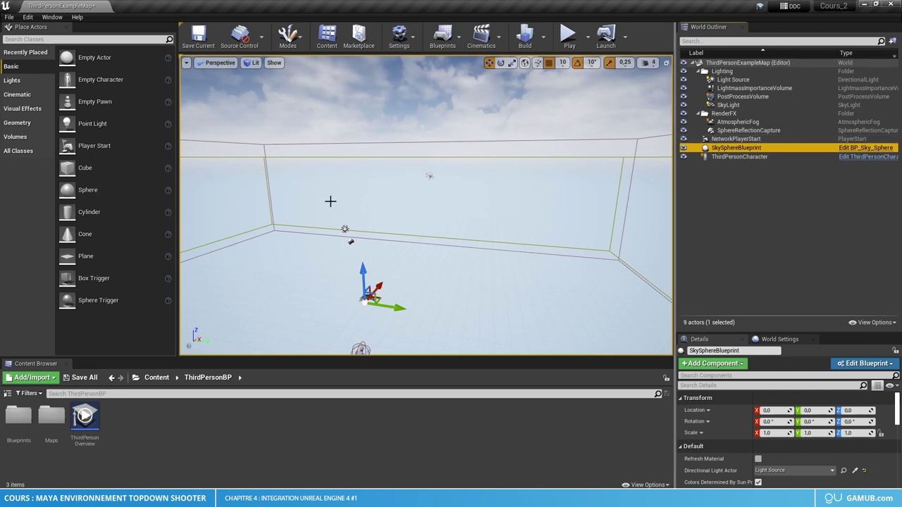
{"action": "left_click", "coordinate": [745, 123]}
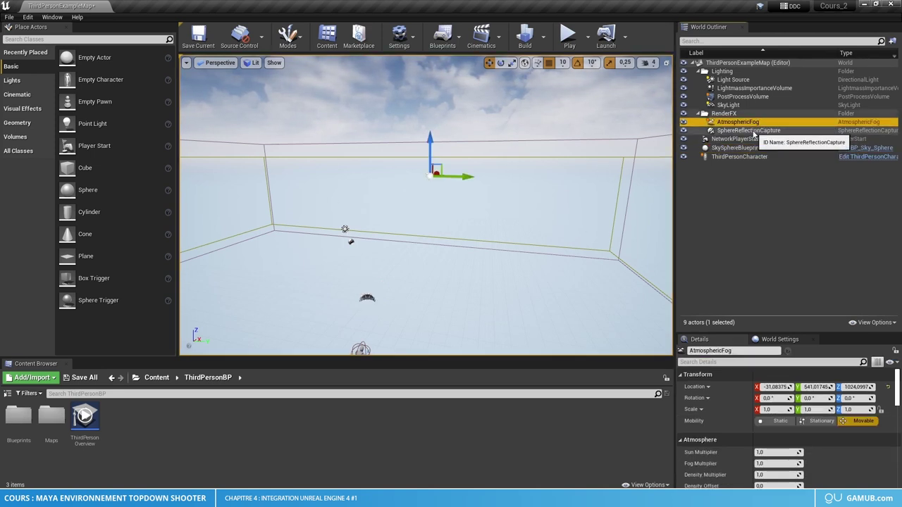
{"action": "left_click", "coordinate": [753, 131]}
{"action": "left_click", "coordinate": [740, 139]}
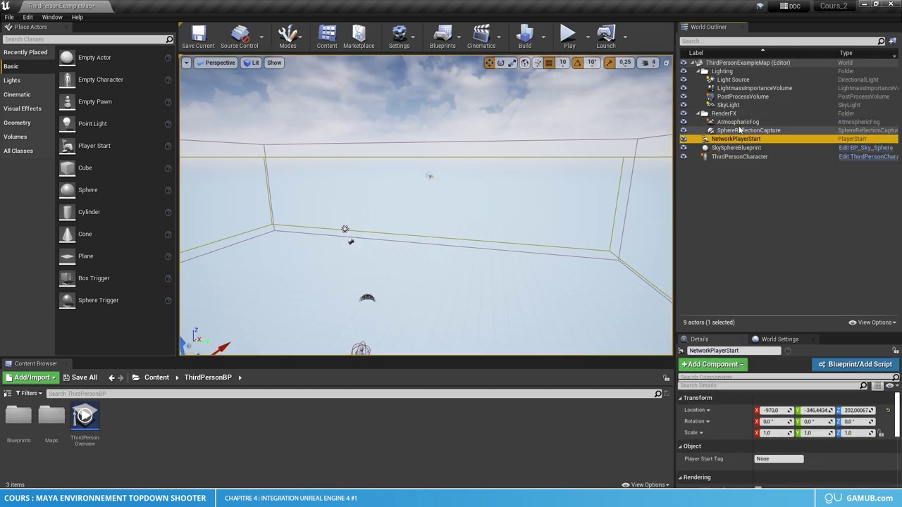
{"action": "left_click", "coordinate": [730, 105]}
{"action": "left_click", "coordinate": [747, 88]}
{"action": "left_click", "coordinate": [733, 79]}
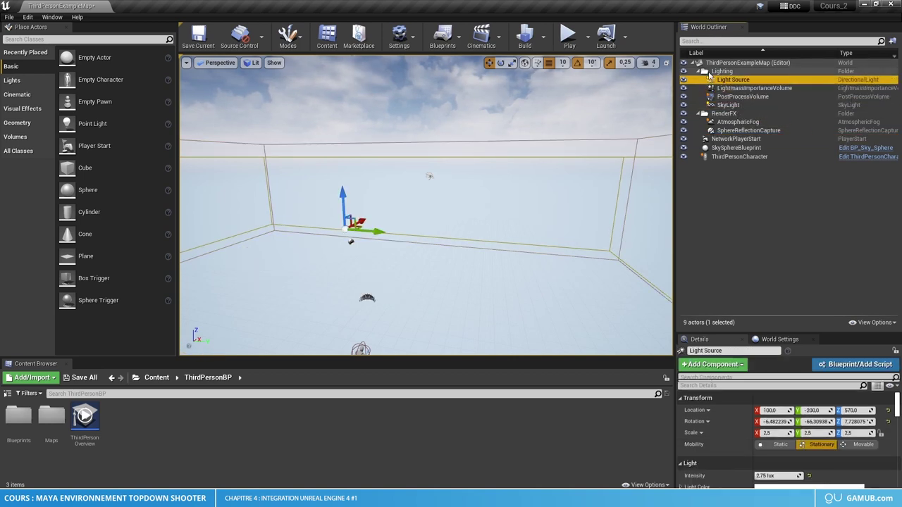
{"action": "left_click", "coordinate": [700, 72]}
{"action": "left_click", "coordinate": [698, 80]}
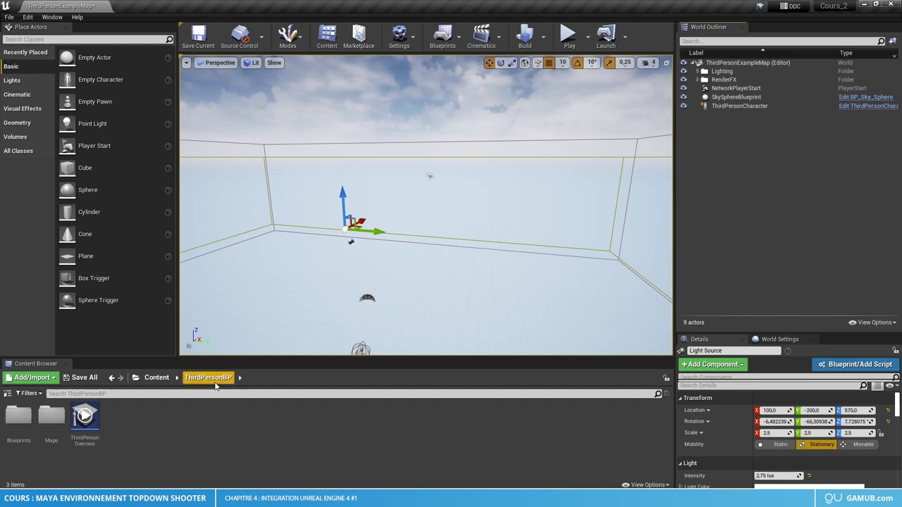
- Rename the ThirdPersonBP content folder to Cours_2
{"action": "left_click", "coordinate": [157, 378]}
{"action": "left_click", "coordinate": [152, 419]}
{"action": "right_click", "coordinate": [151, 420]}
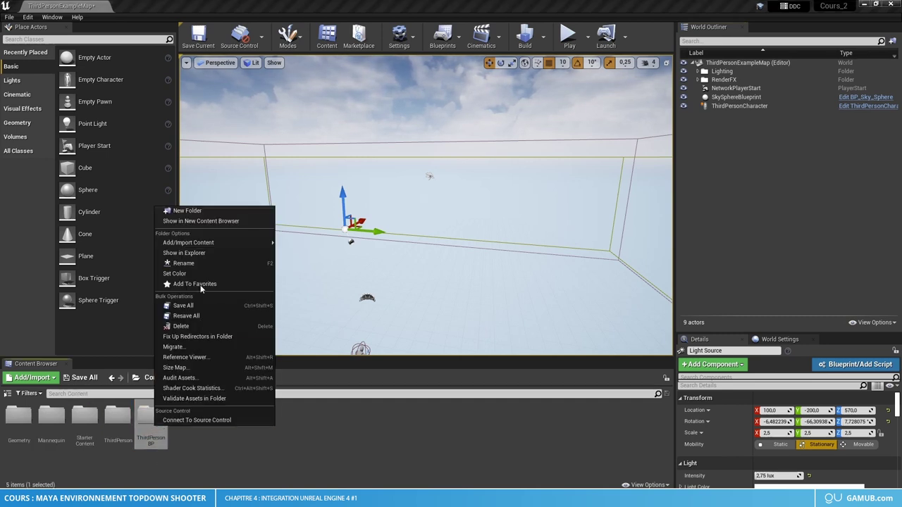
{"action": "left_click", "coordinate": [212, 443]}
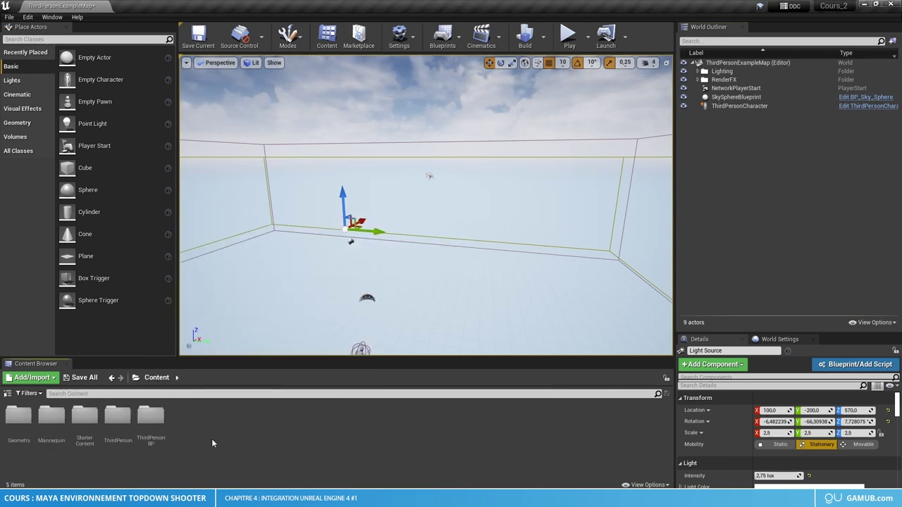
{"action": "double_click", "coordinate": [151, 420]}
{"action": "left_click", "coordinate": [156, 378]}
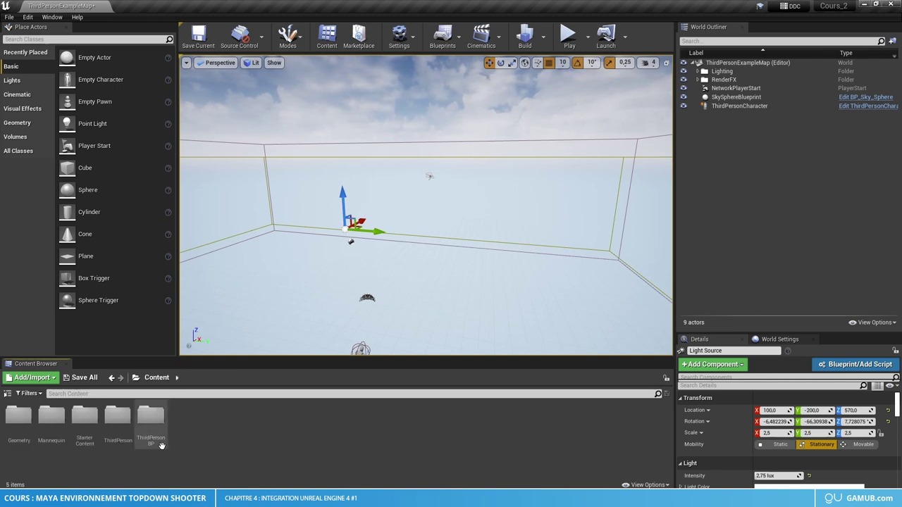
{"action": "right_click", "coordinate": [153, 443]}
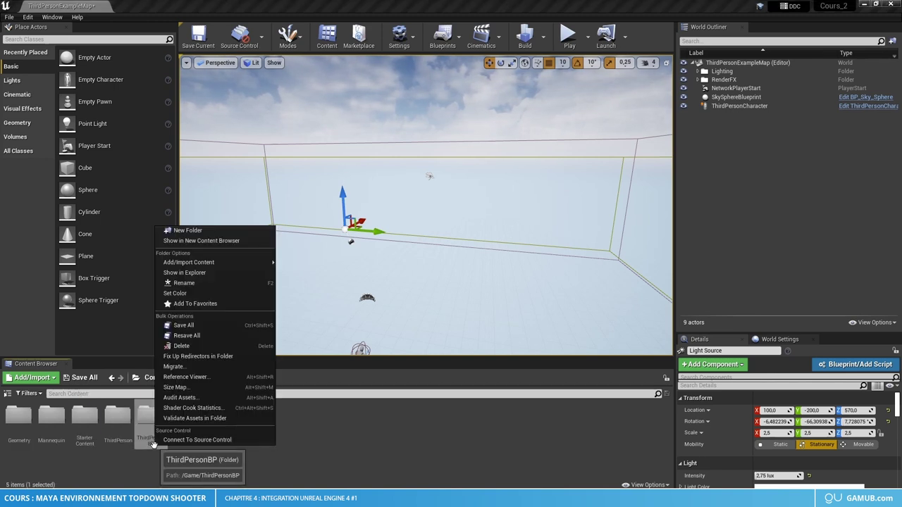
{"action": "left_click", "coordinate": [205, 284]}
{"action": "type", "text": "Cours_2"}
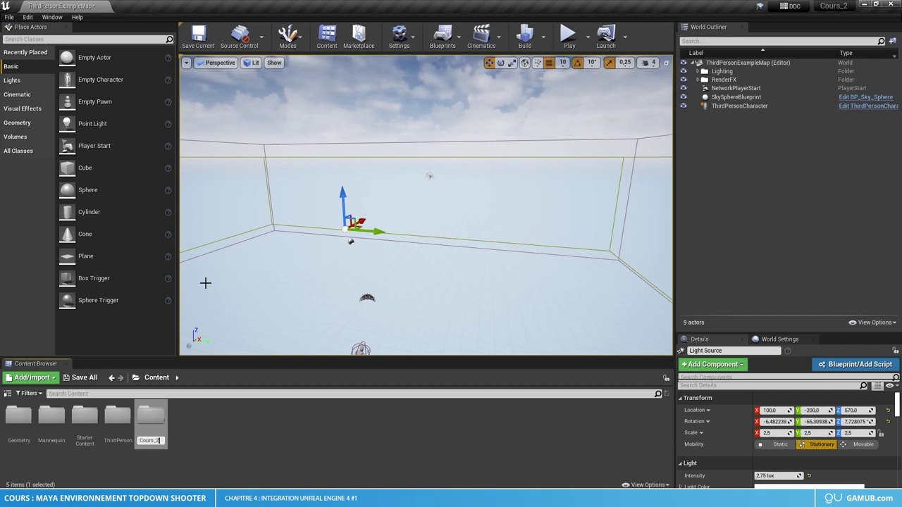
{"action": "key", "text": "Return"}
{"action": "key", "text": "Return"}
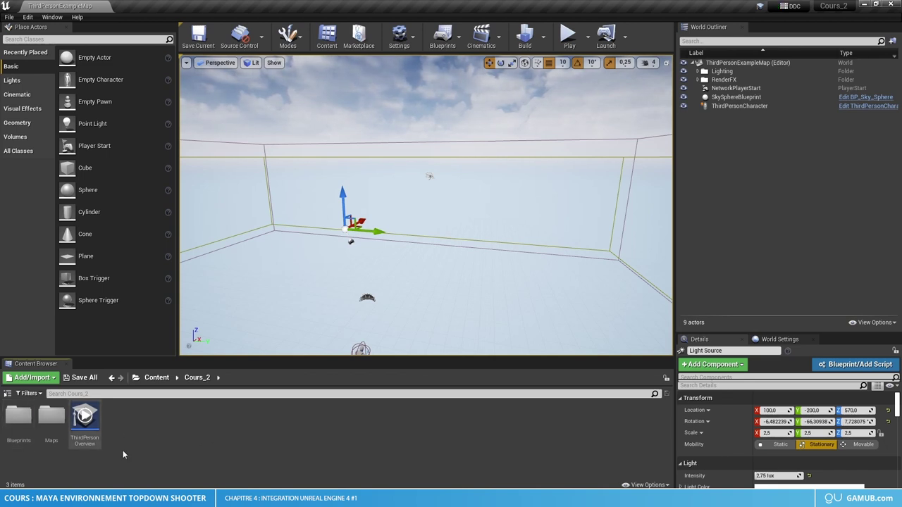
- Create _fbx and _tex subfolders inside Cours_2
{"action": "right_click", "coordinate": [199, 431]}
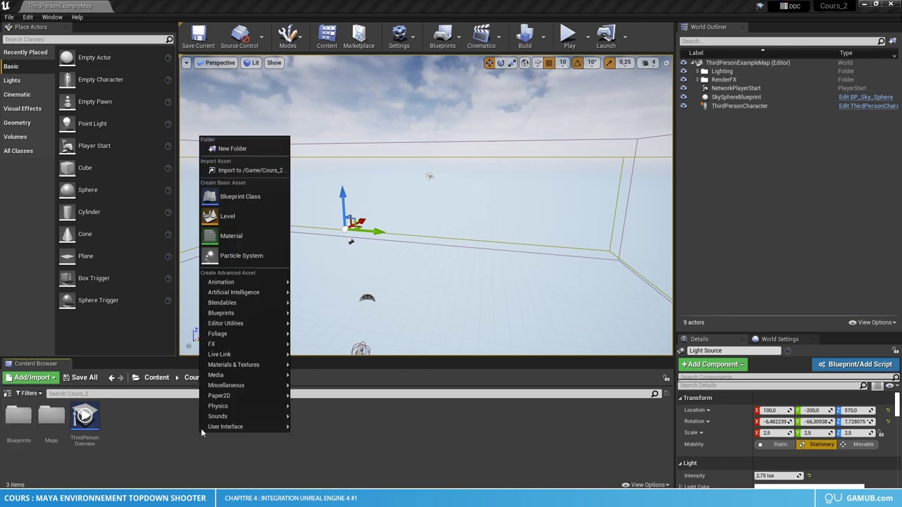
{"action": "left_click", "coordinate": [249, 148]}
{"action": "type", "text": "_fbx"}
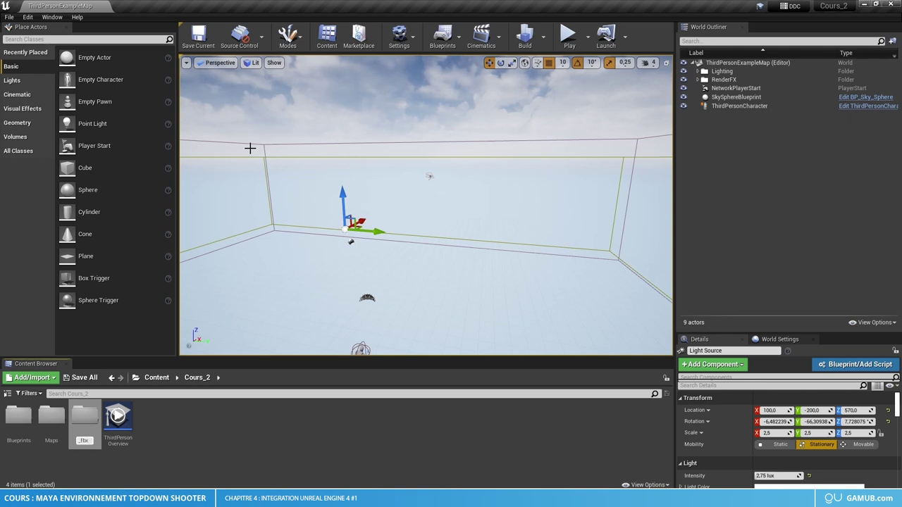
{"action": "key", "text": "Return"}
{"action": "right_click", "coordinate": [203, 424]}
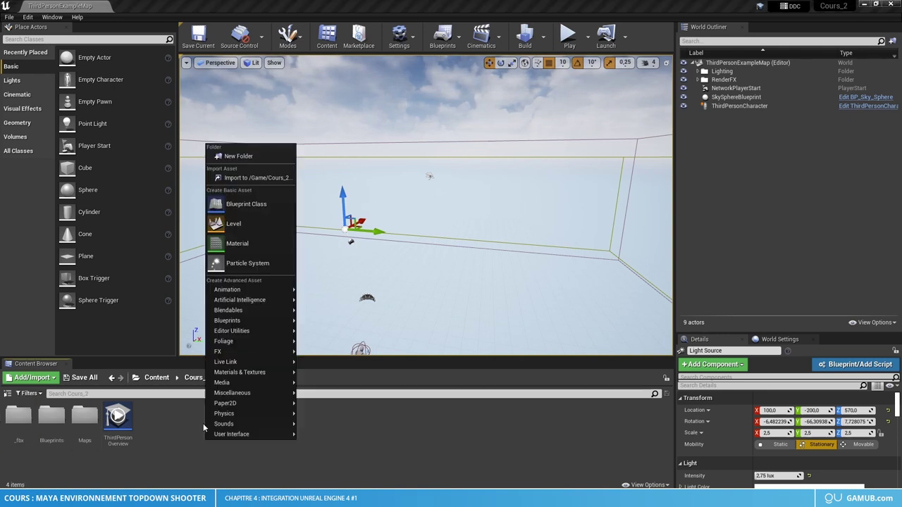
{"action": "left_click", "coordinate": [239, 158]}
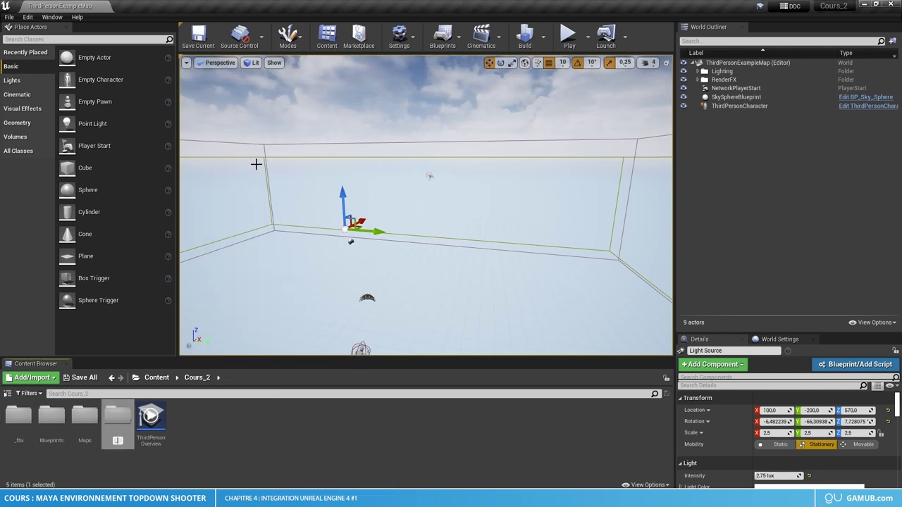
{"action": "type", "text": "_tex"}
{"action": "key", "text": "Return"}
{"action": "left_click", "coordinate": [21, 423]}
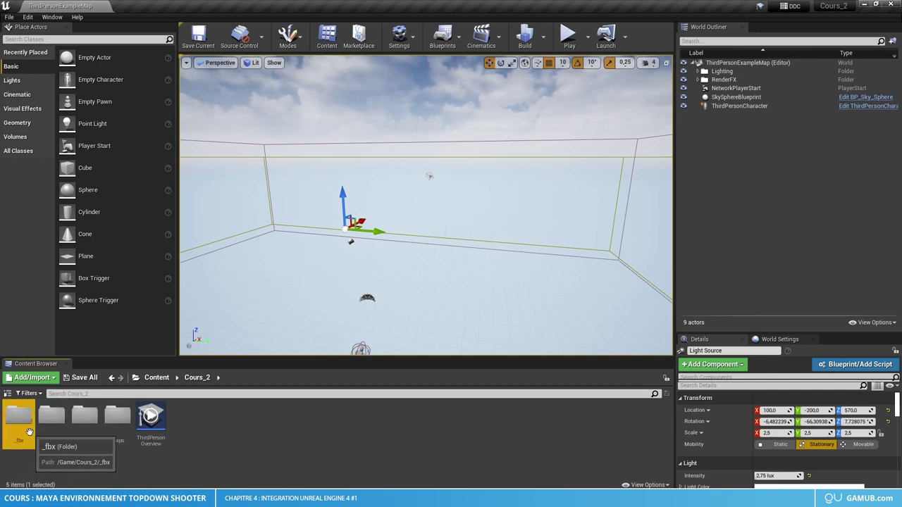
{"action": "left_click", "coordinate": [47, 438]}
{"action": "left_click", "coordinate": [69, 458]}
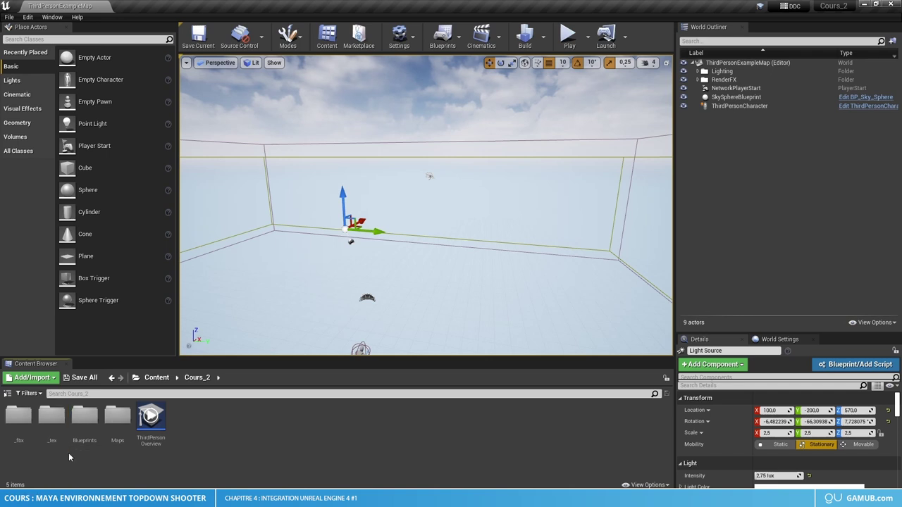
- Add a _mats subfolder, then enter the empty _fbx folder
{"action": "right_click", "coordinate": [225, 455]}
{"action": "left_click", "coordinate": [269, 167]}
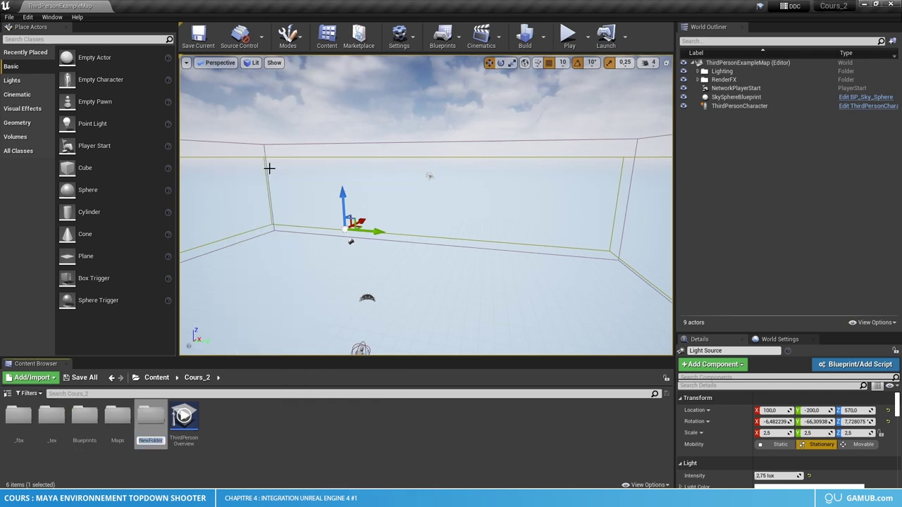
{"action": "type", "text": "_mats"}
{"action": "key", "text": "Return"}
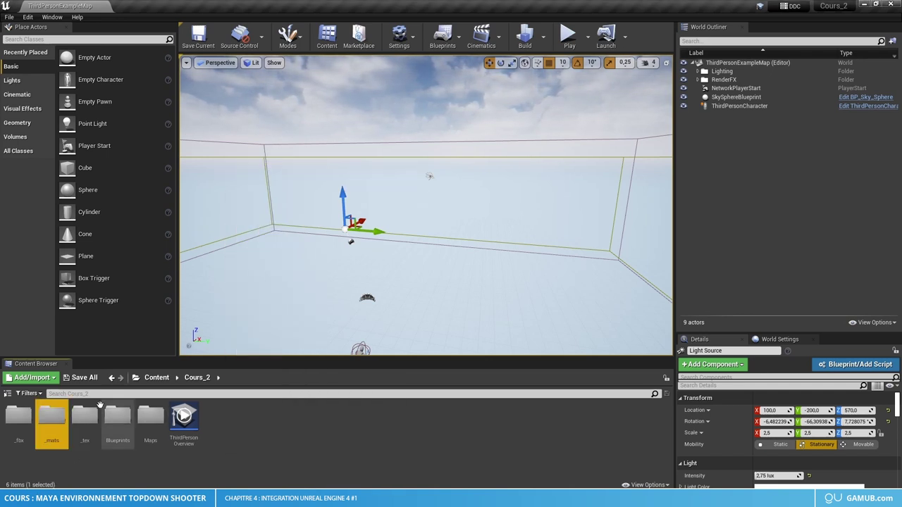
{"action": "left_click", "coordinate": [69, 449]}
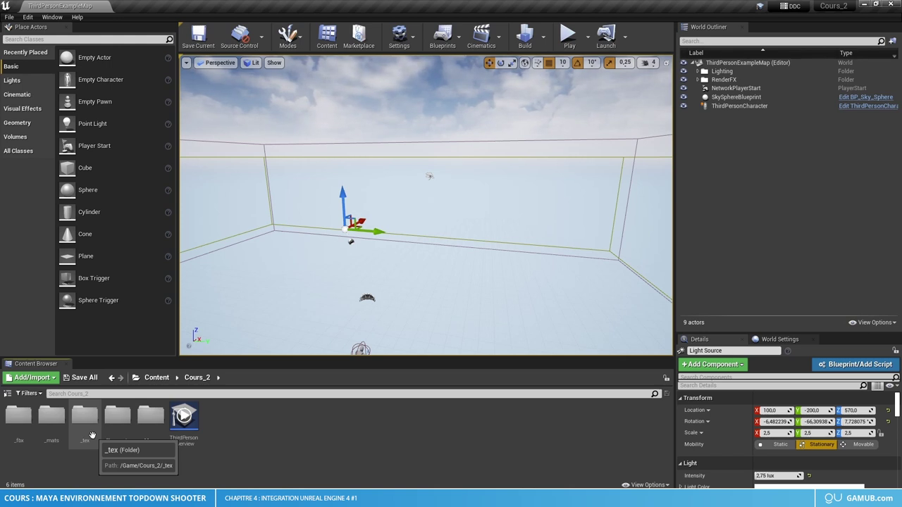
{"action": "double_click", "coordinate": [26, 432]}
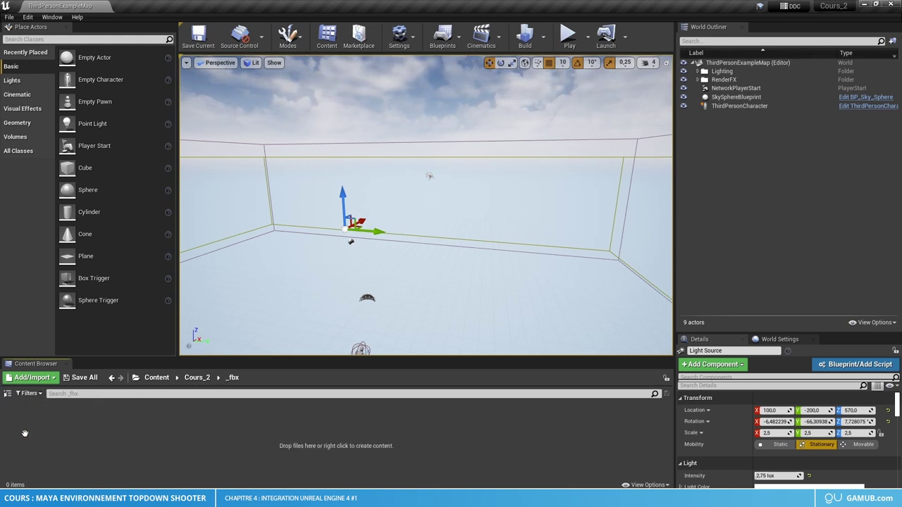
- Drag the four .fbx files from Bureau > Cours > Project > fbx into _fbx
{"action": "key", "text": "super+e"}
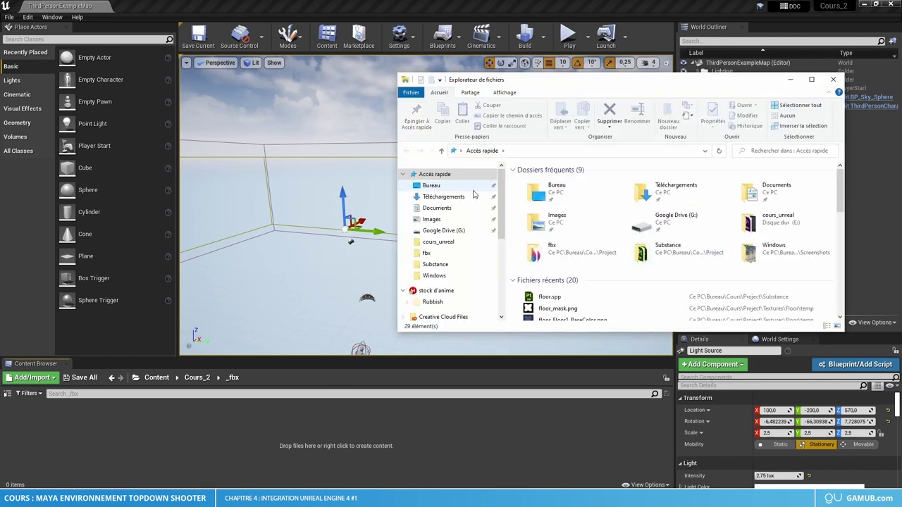
{"action": "double_click", "coordinate": [556, 200]}
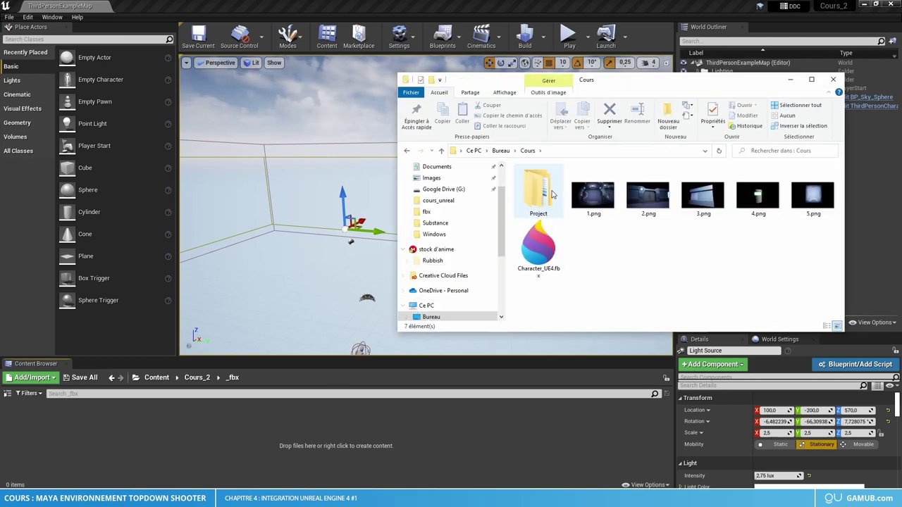
{"action": "double_click", "coordinate": [543, 188]}
{"action": "double_click", "coordinate": [540, 181]}
{"action": "left_click_drag", "start_coordinate": [551, 237], "coordinate": [550, 182]}
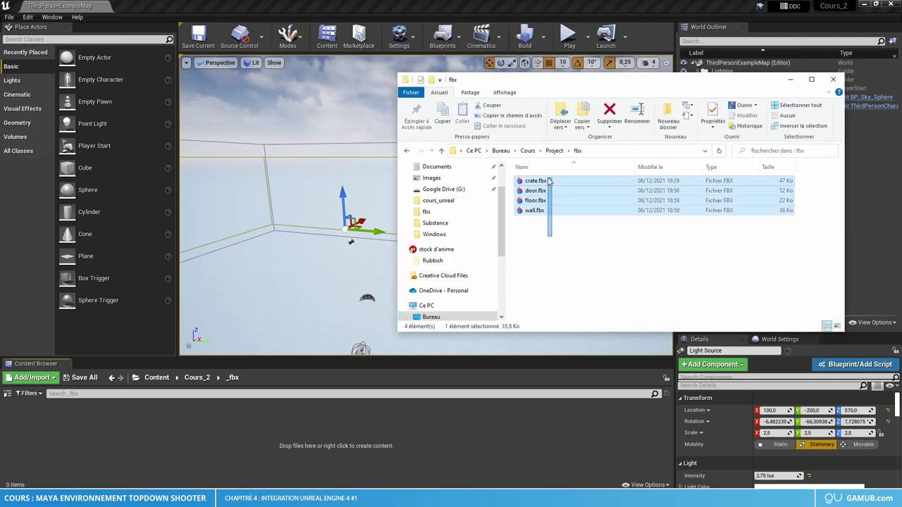
{"action": "left_click_drag", "start_coordinate": [320, 438], "coordinate": [317, 436]}
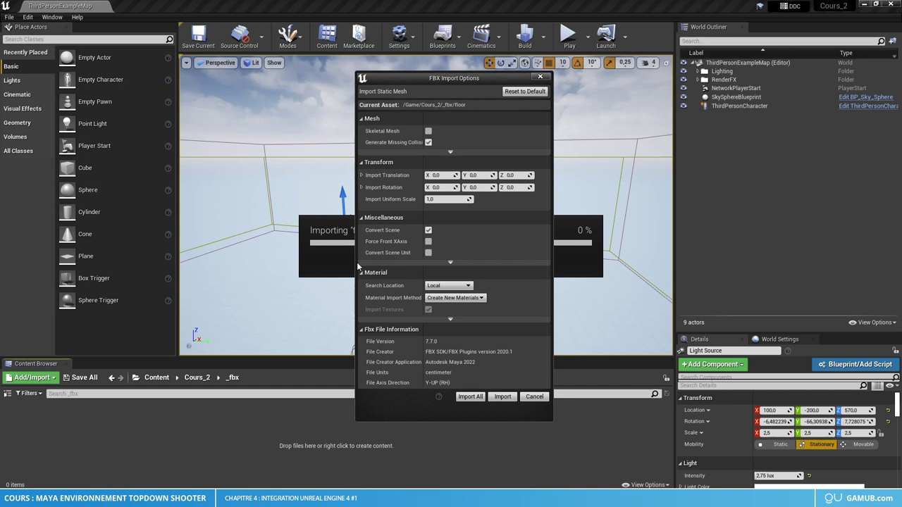
- Expand the advanced mesh options and Import All for the floor, wall, crate and door FBX files
{"action": "left_click", "coordinate": [451, 152]}
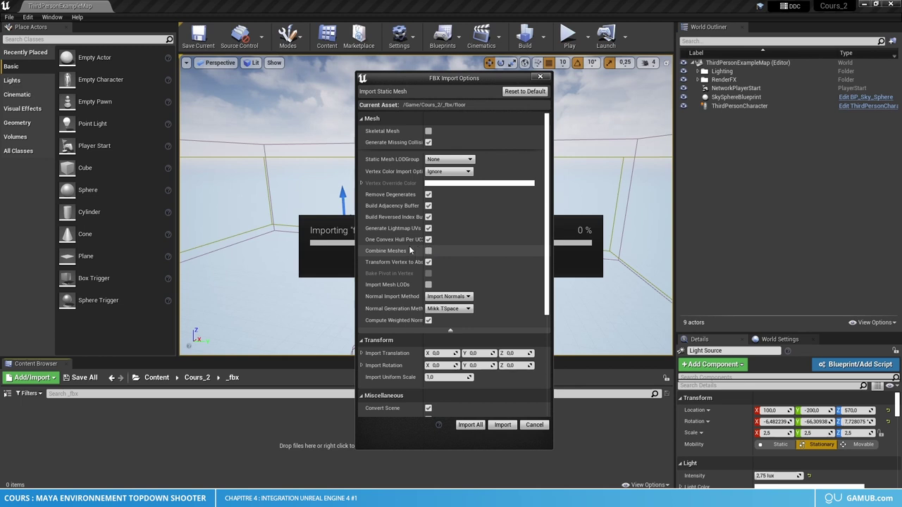
{"action": "left_click", "coordinate": [470, 425]}
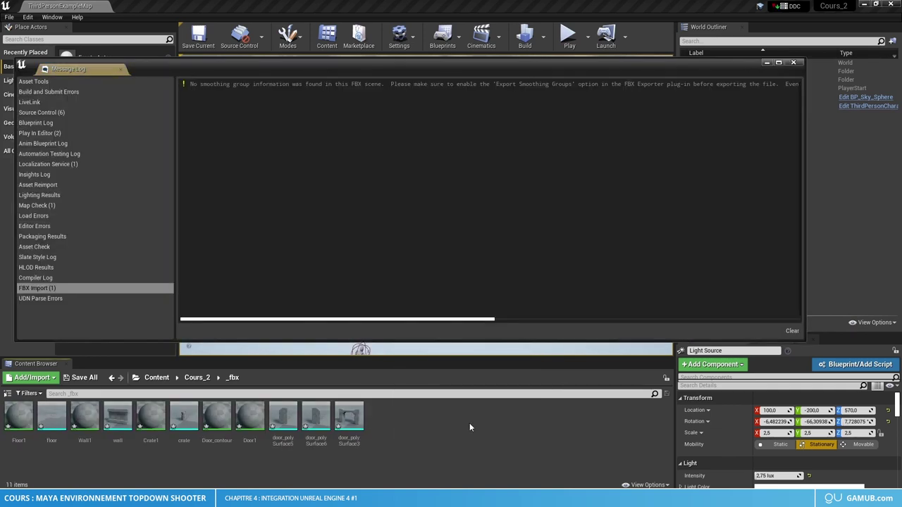
- Close the message log and check the imported door, crate and floor meshes
{"action": "left_click", "coordinate": [790, 64]}
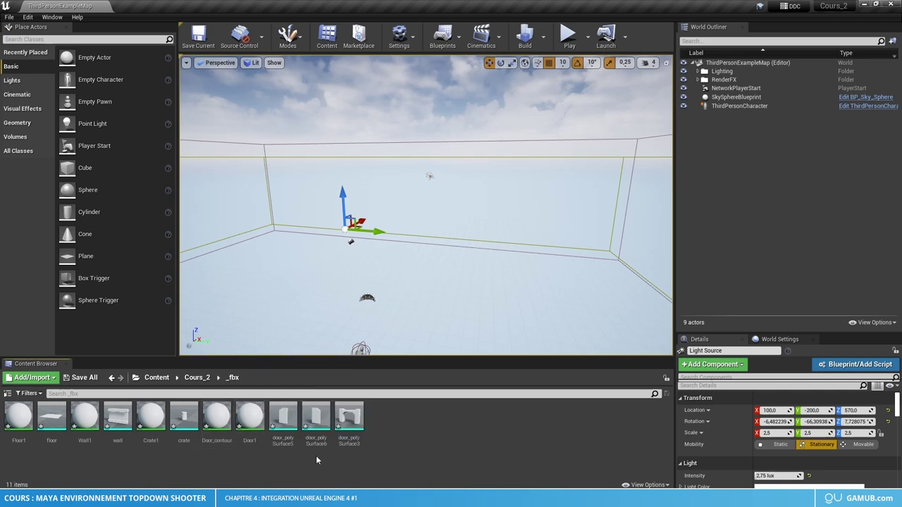
{"action": "left_click", "coordinate": [284, 434]}
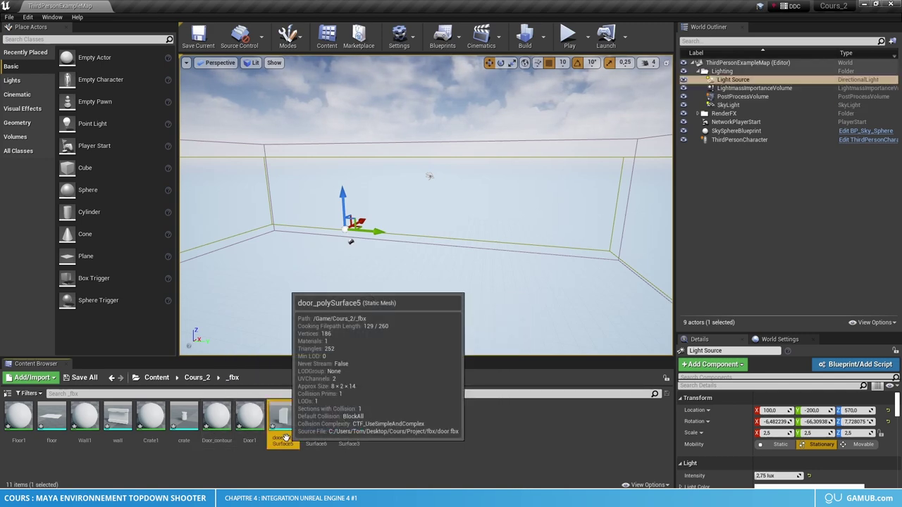
{"action": "left_click", "coordinate": [317, 433]}
{"action": "left_click", "coordinate": [284, 434]}
{"action": "left_click", "coordinate": [345, 437]}
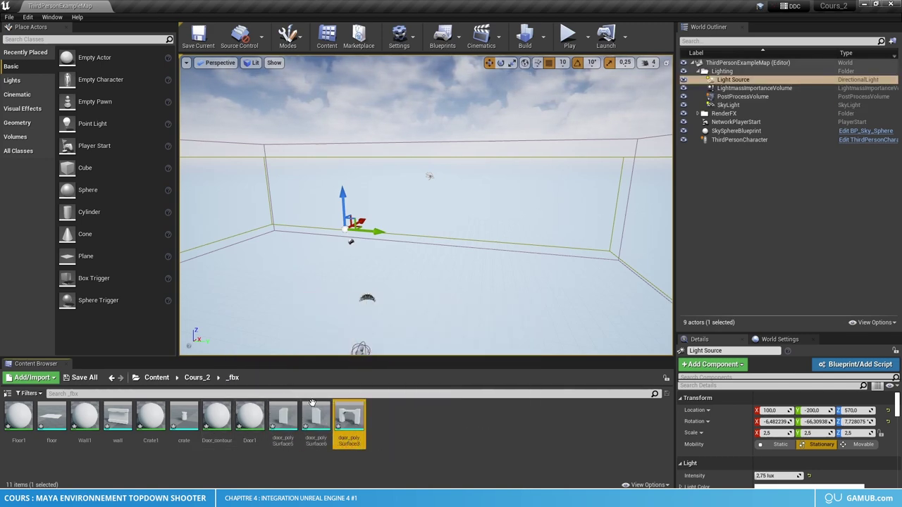
{"action": "left_click", "coordinate": [184, 422]}
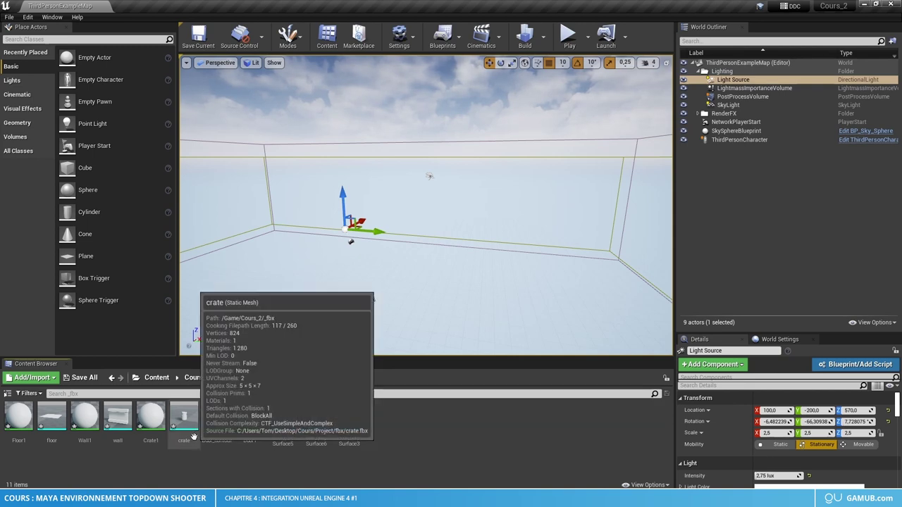
{"action": "left_click", "coordinate": [52, 420]}
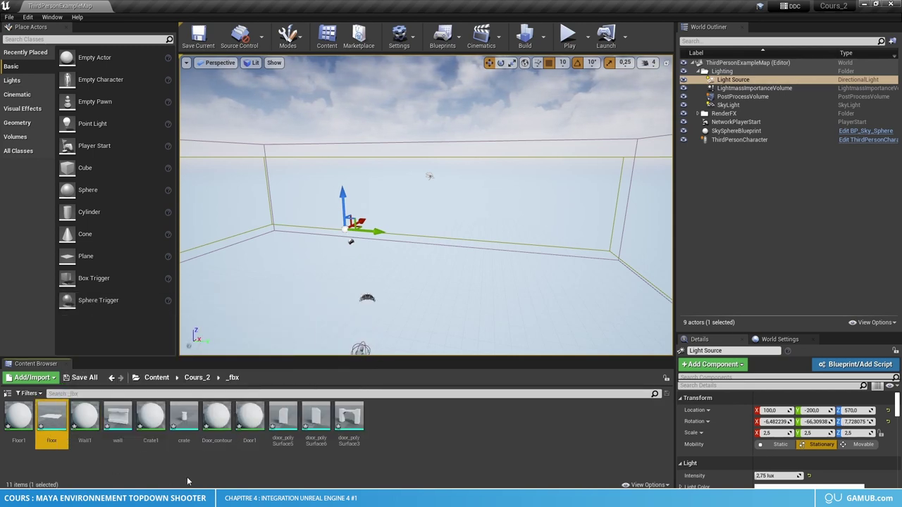
{"action": "left_click", "coordinate": [233, 477]}
- Look over the Door_contour material in the Material Editor, then close it
{"action": "double_click", "coordinate": [216, 417]}
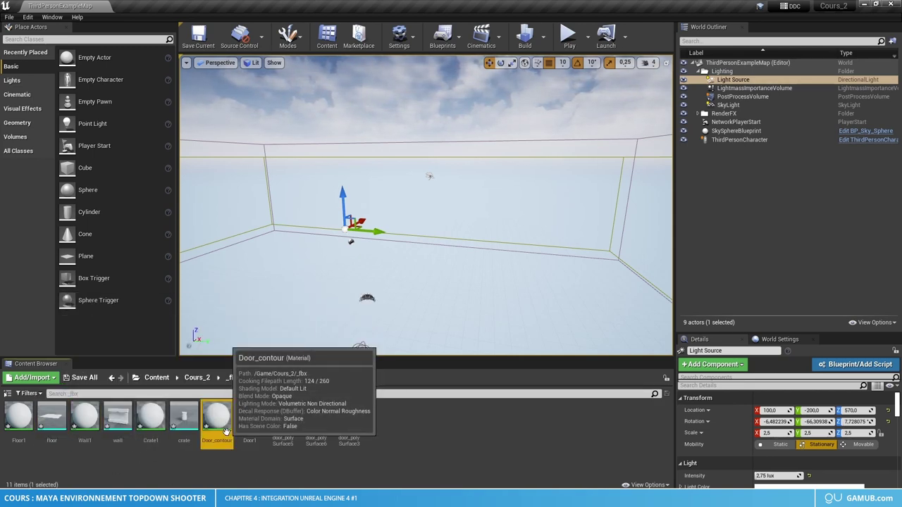
{"action": "left_click_drag", "start_coordinate": [156, 74], "coordinate": [332, 83]}
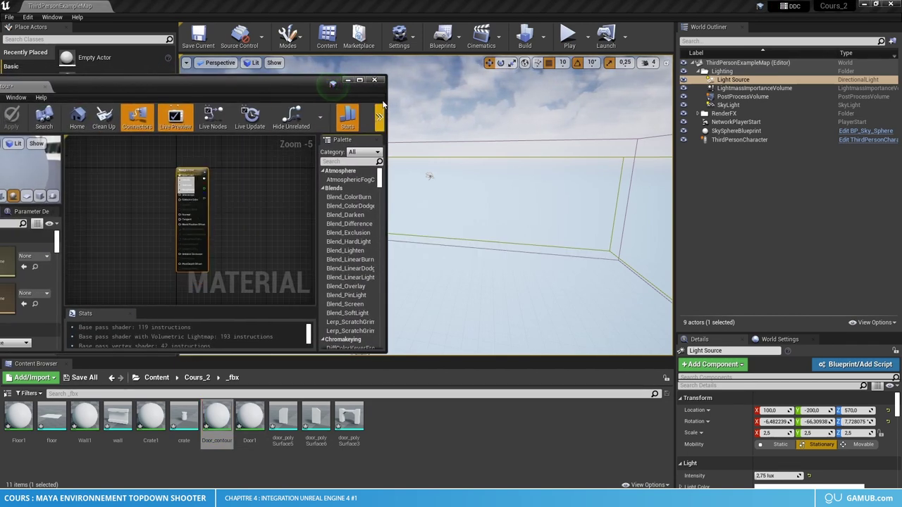
{"action": "left_click", "coordinate": [374, 80]}
- Move the Wall1, Crate1, Floor1, Door_contour and Door1 materials into the _mats folder
{"action": "left_click", "coordinate": [269, 460]}
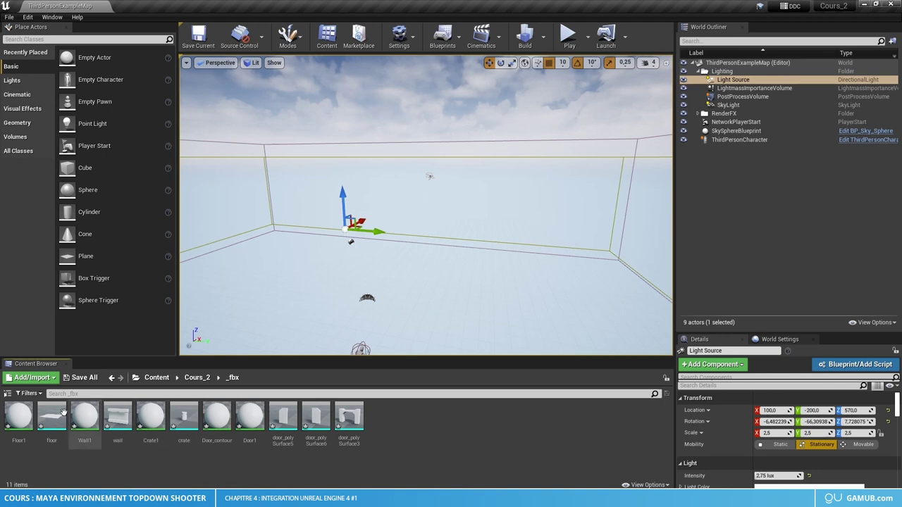
{"action": "left_click", "coordinate": [8, 393]}
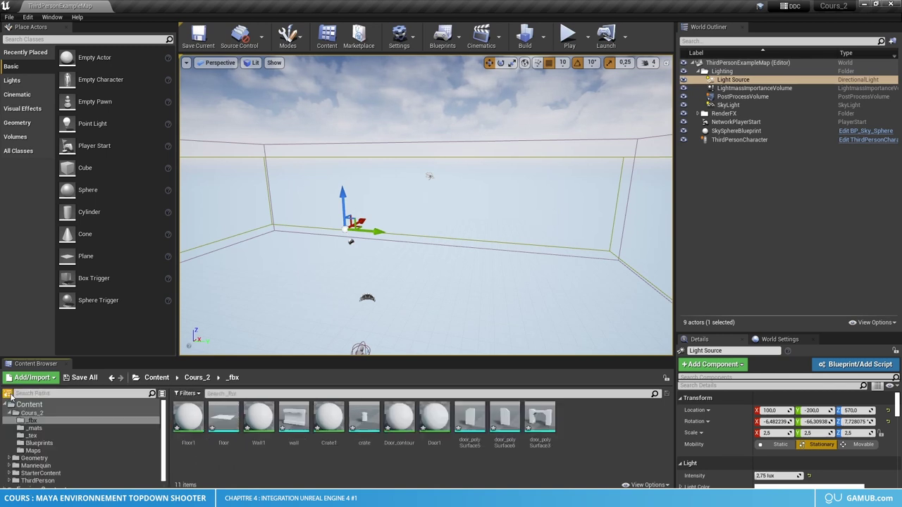
{"action": "left_click", "coordinate": [328, 420]}
{"action": "left_click", "coordinate": [259, 419], "text": "ctrl"}
{"action": "left_click", "coordinate": [182, 423], "text": "ctrl"}
{"action": "left_click", "coordinate": [399, 423], "text": "ctrl"}
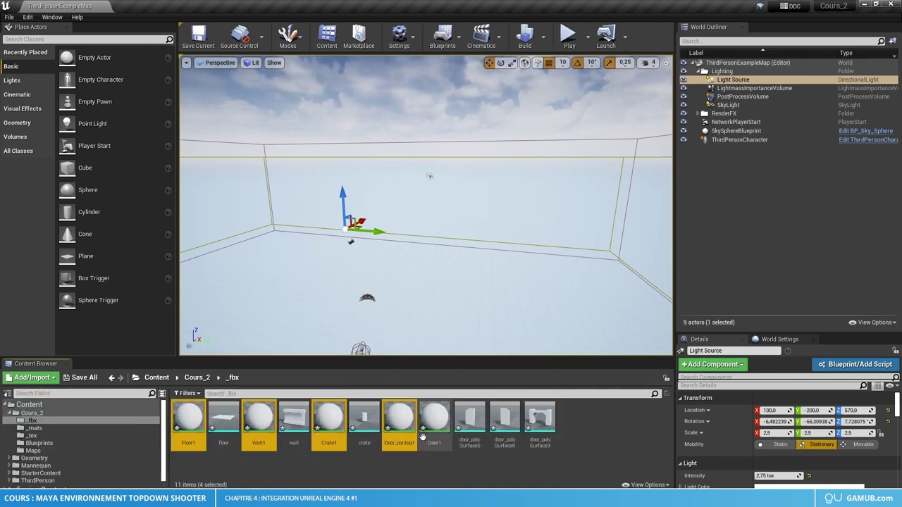
{"action": "left_click", "coordinate": [434, 423], "text": "ctrl"}
{"action": "left_click_drag", "start_coordinate": [398, 430], "coordinate": [43, 429]}
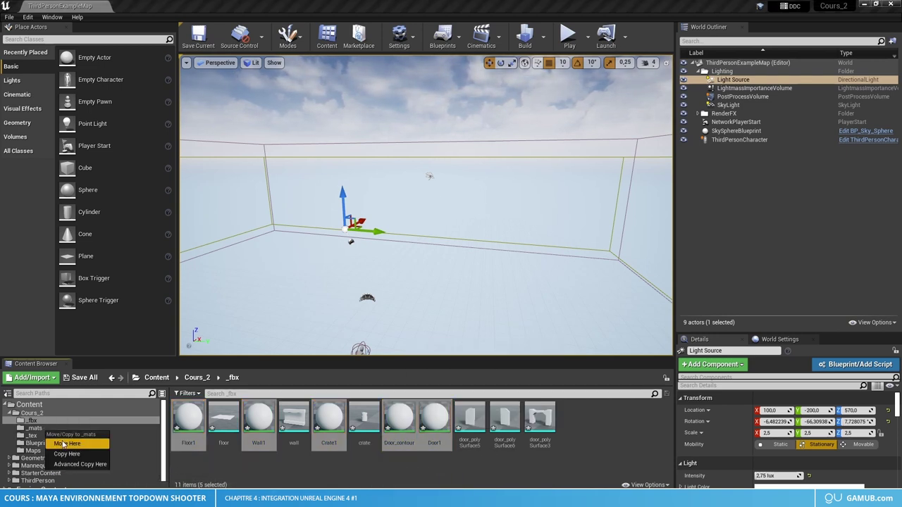
{"action": "left_click", "coordinate": [63, 444]}
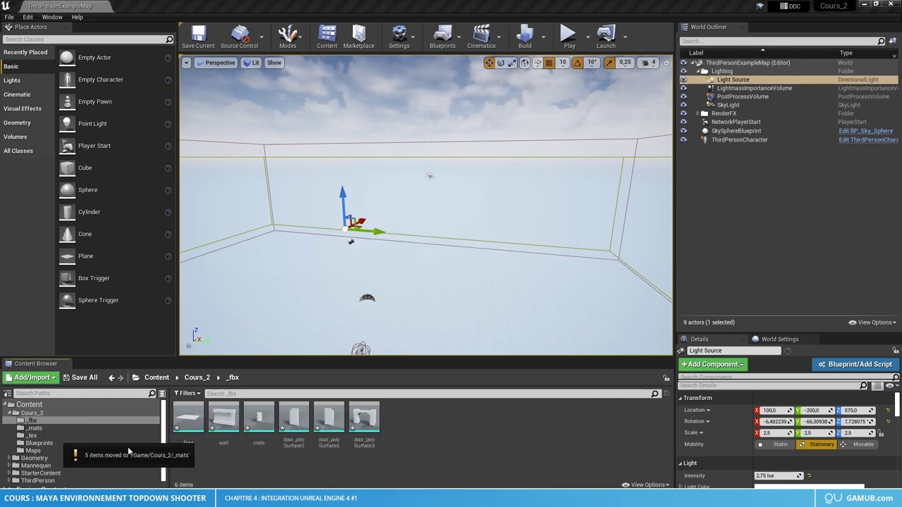
- Go to Cours_2 > _tex and bring up its asset creation menu
{"action": "left_click", "coordinate": [8, 394]}
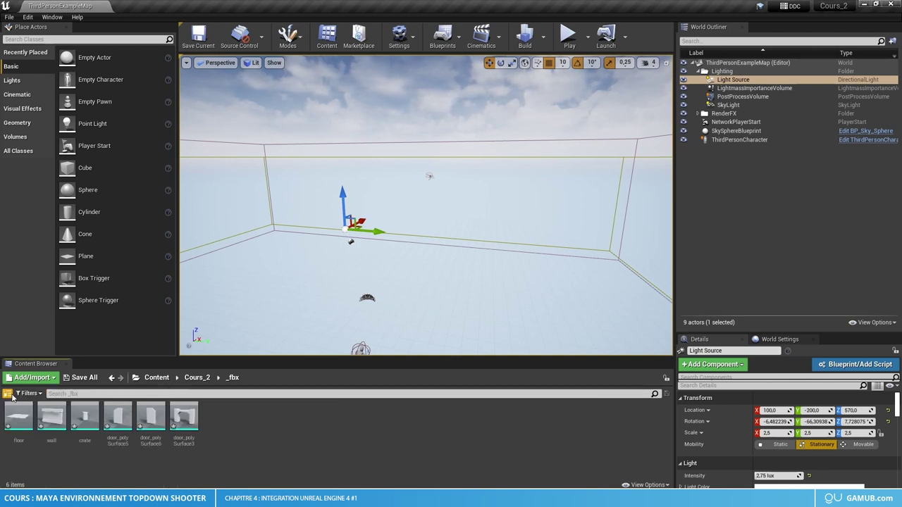
{"action": "left_click", "coordinate": [197, 377]}
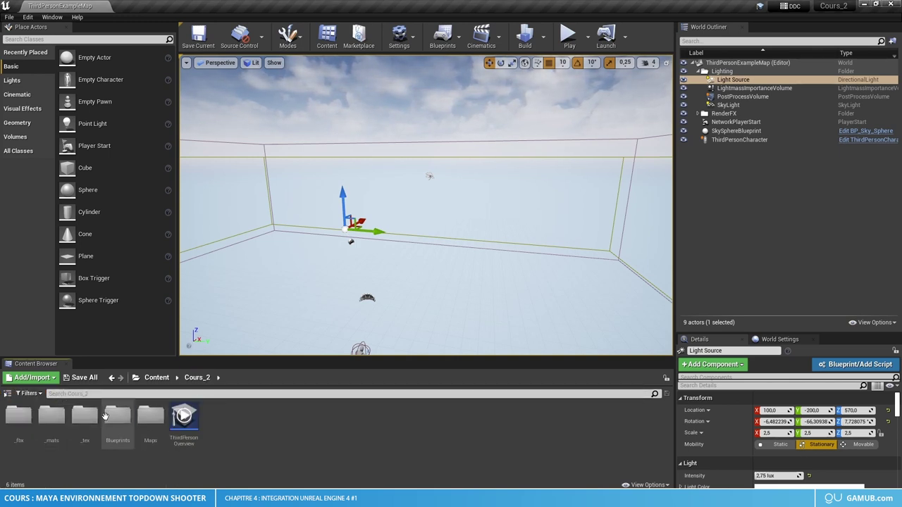
{"action": "double_click", "coordinate": [88, 417]}
{"action": "right_click", "coordinate": [114, 435]}
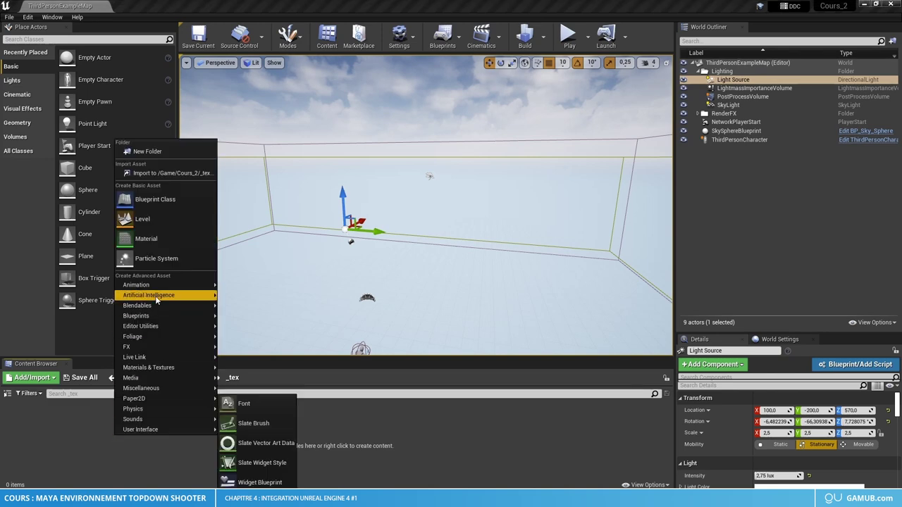
{"action": "left_click", "coordinate": [89, 444]}
{"action": "right_click", "coordinate": [89, 444]}
- Import the Crate, Door, Floor and Wall folders from Project > Textures into _tex, then close Explorer
{"action": "key", "text": "alt+Tab"}
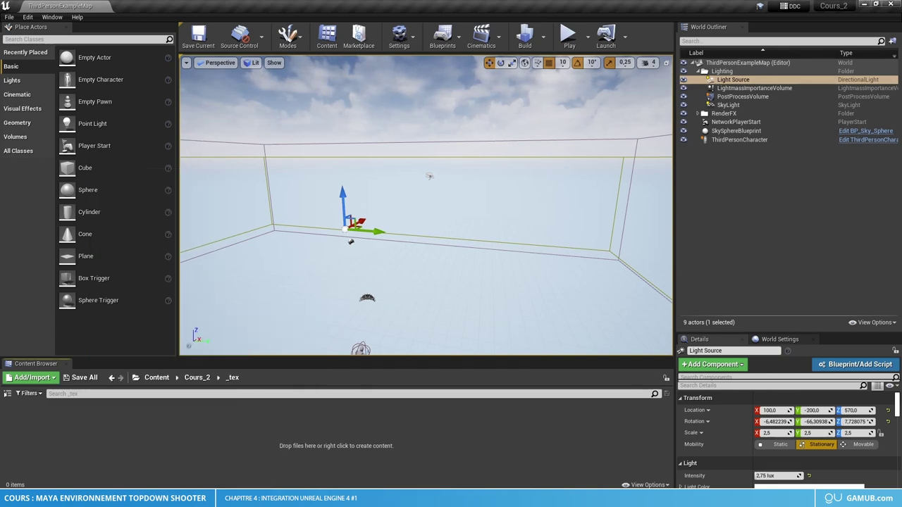
{"action": "left_click", "coordinate": [555, 151]}
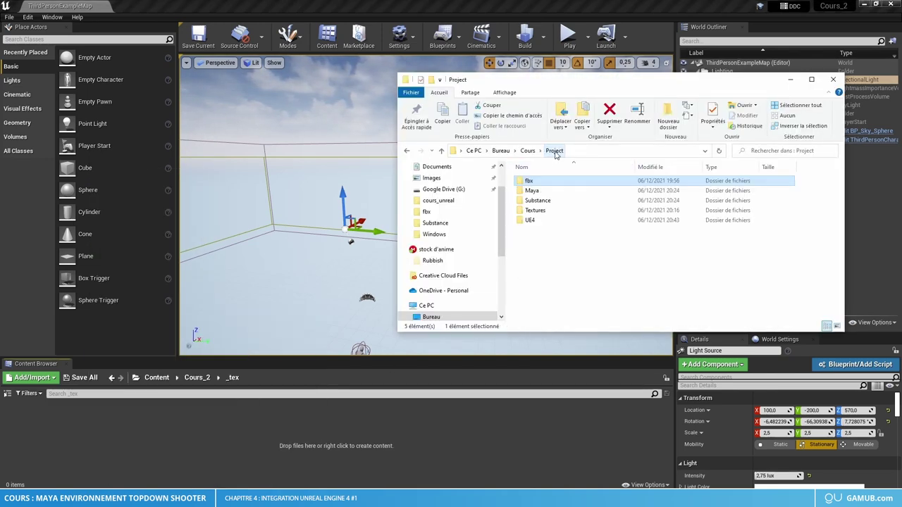
{"action": "double_click", "coordinate": [533, 210]}
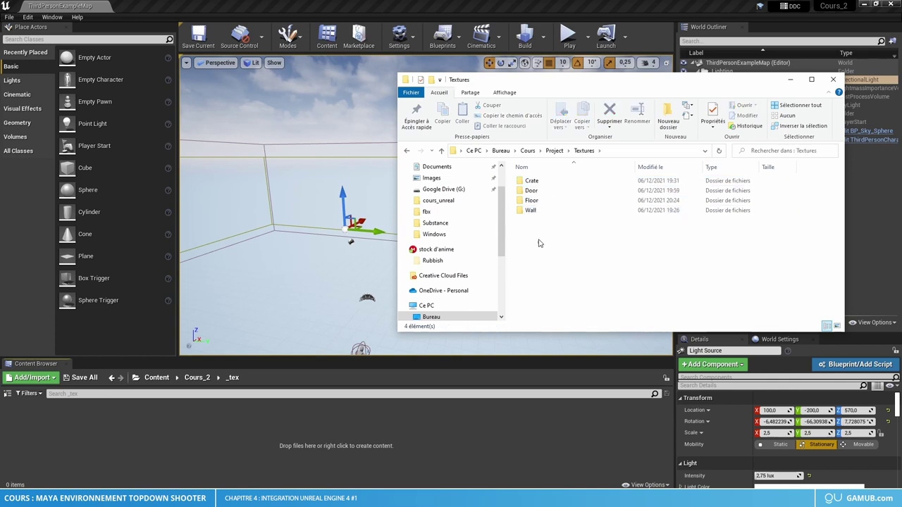
{"action": "mouse_move", "coordinate": [540, 242]}
{"action": "left_mouse_down"}
{"action": "mouse_move", "coordinate": [548, 183]}
{"action": "mouse_move", "coordinate": [230, 474]}
{"action": "left_mouse_up"}
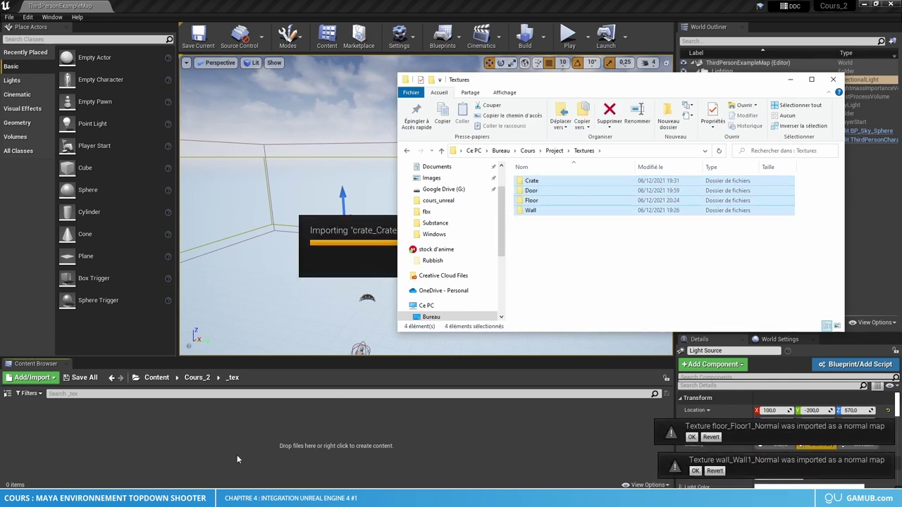
{"action": "left_click", "coordinate": [833, 80]}
- Select the temp folder and delete it
{"action": "left_click", "coordinate": [344, 464]}
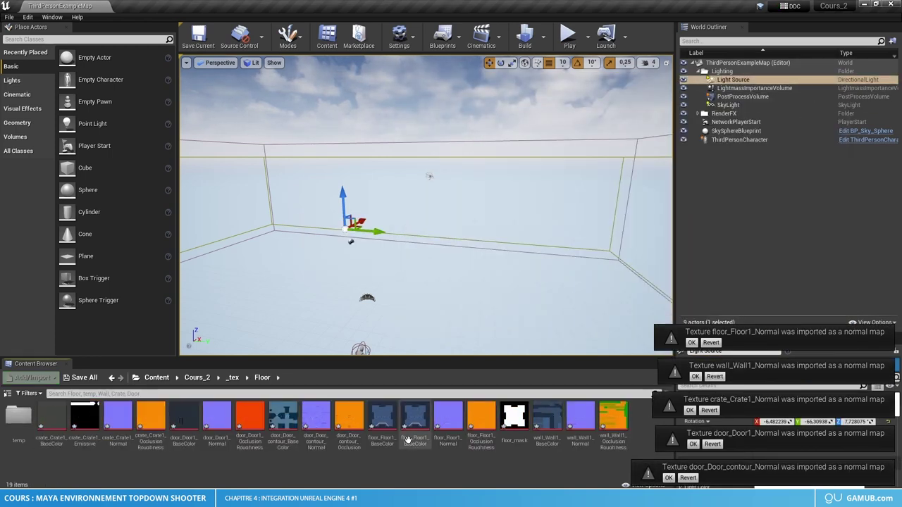
{"action": "left_click", "coordinate": [30, 434]}
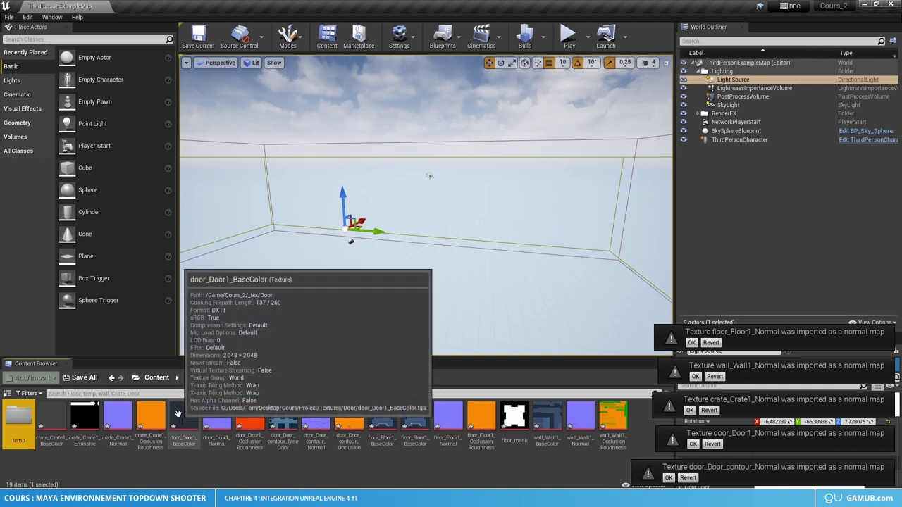
{"action": "key", "text": "Delete"}
- Confirm deleting the temp folder with its floor_mask and floor_Floor1_BaseColor textures
{"action": "left_click", "coordinate": [197, 434]}
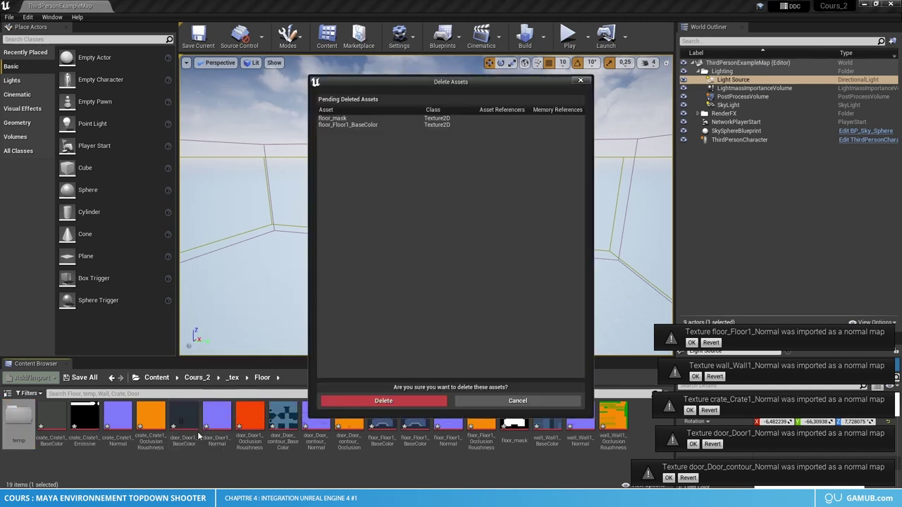
{"action": "left_click", "coordinate": [405, 402]}
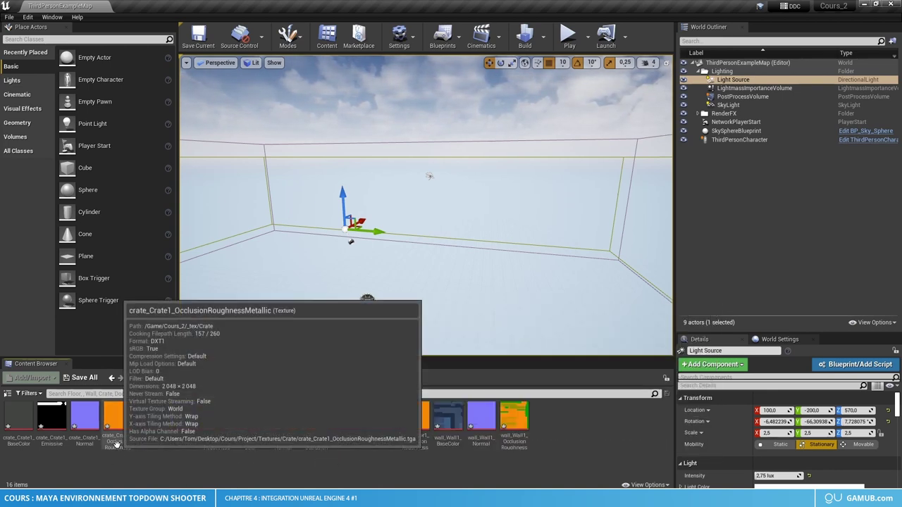
- Turn off sRGB on the crate_Crate1_OcclusionRoughnessMetallic texture
{"action": "double_click", "coordinate": [117, 443]}
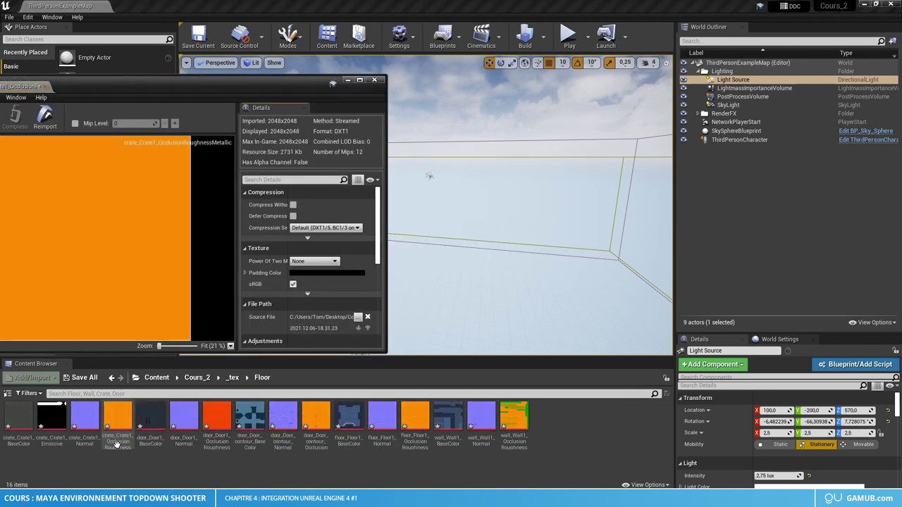
{"action": "left_click", "coordinate": [293, 284]}
{"action": "left_click_drag", "start_coordinate": [314, 88], "coordinate": [338, 87]}
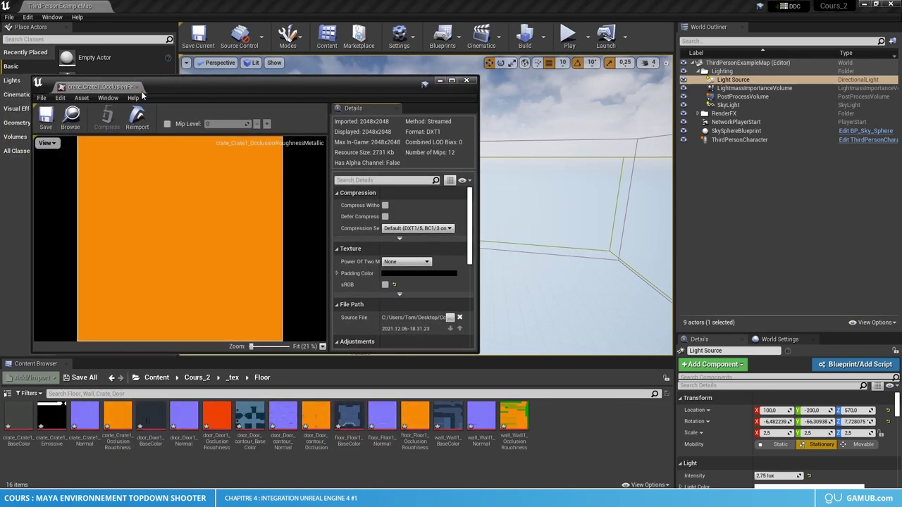
{"action": "left_click", "coordinate": [468, 80]}
- Inspect the Door1, Door_contour, Floor1 and Wall1 OcclusionRoughnessMetallic textures, closing each preview
{"action": "double_click", "coordinate": [217, 427]}
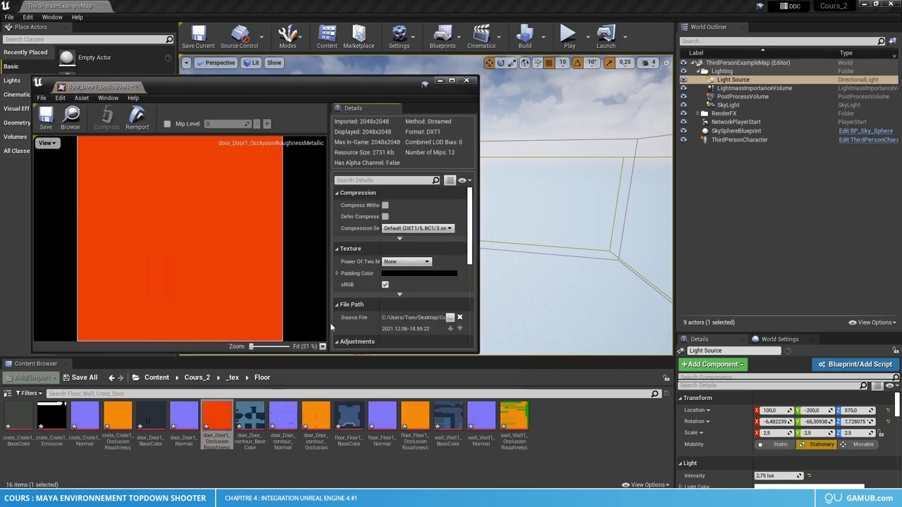
{"action": "left_click", "coordinate": [138, 87]}
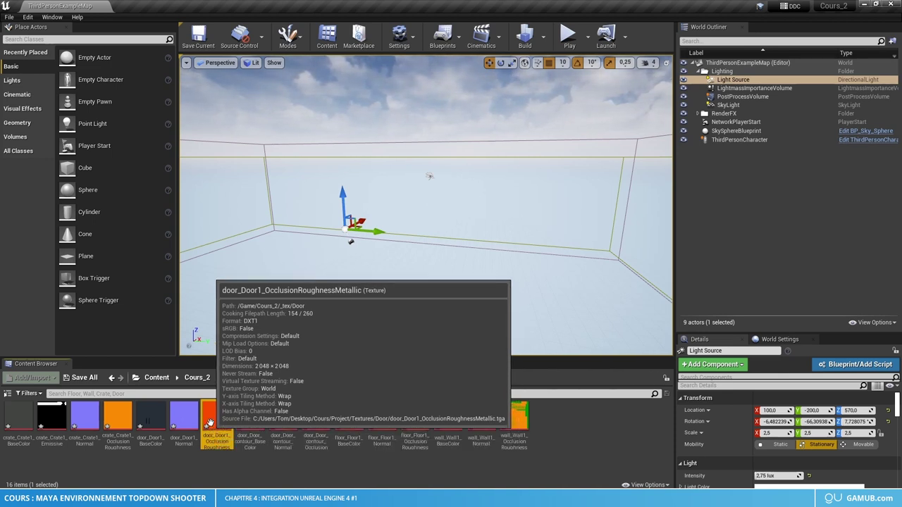
{"action": "double_click", "coordinate": [316, 423]}
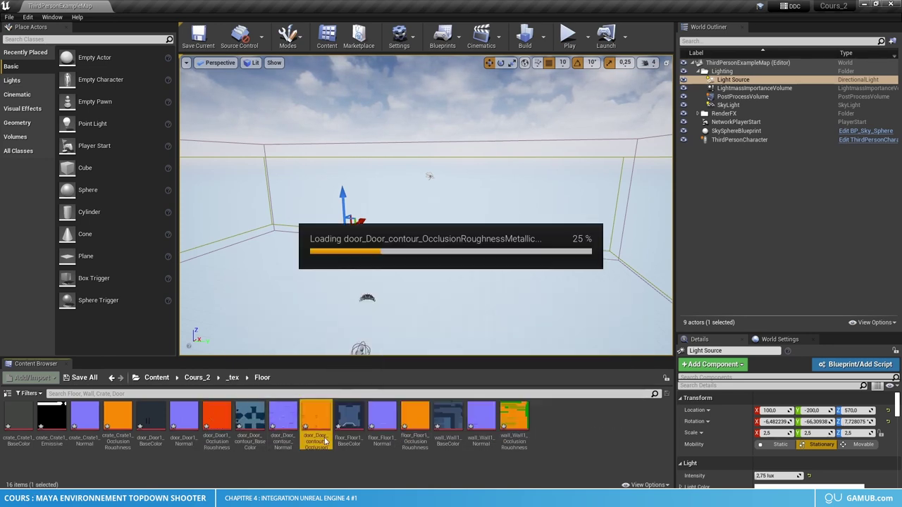
{"action": "left_click", "coordinate": [466, 80]}
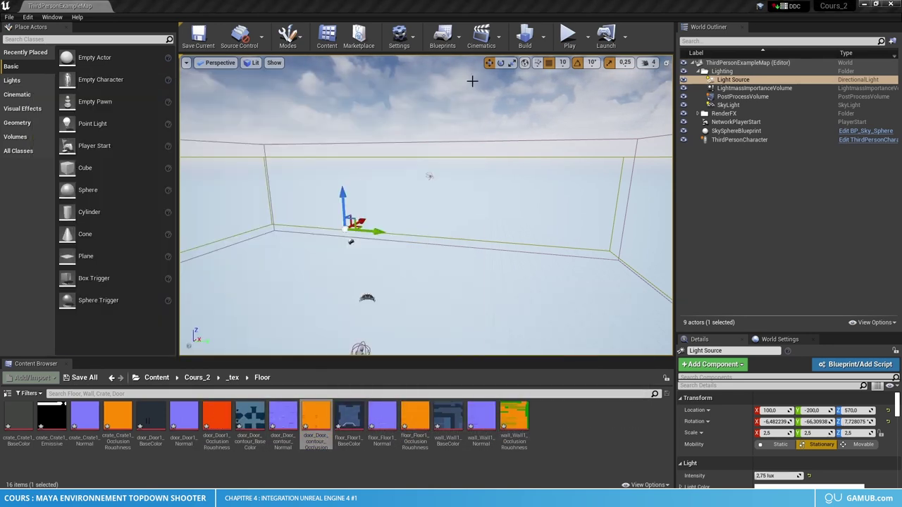
{"action": "double_click", "coordinate": [415, 423]}
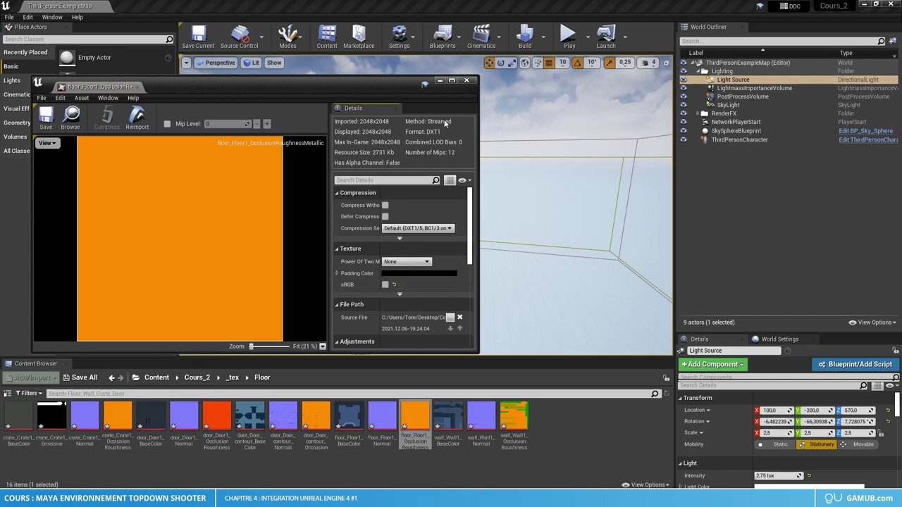
{"action": "left_click", "coordinate": [466, 80]}
{"action": "double_click", "coordinate": [514, 423]}
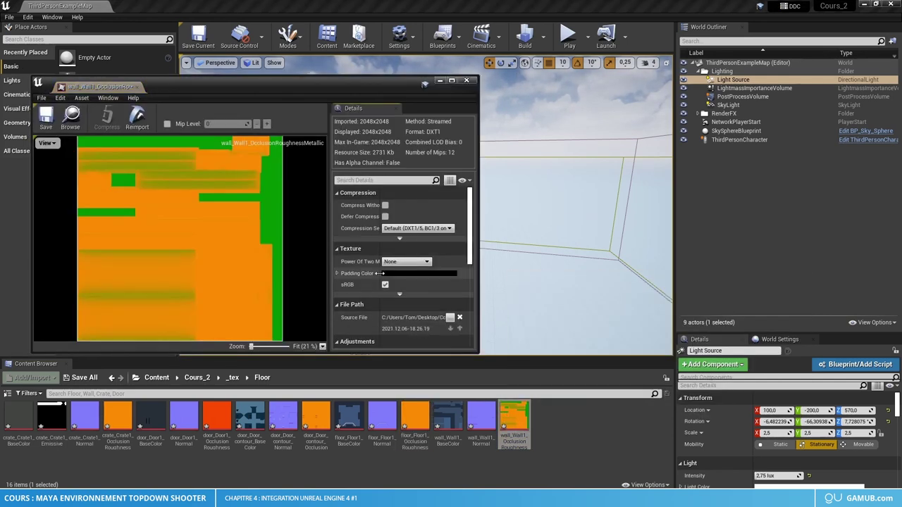
{"action": "left_click", "coordinate": [466, 80]}
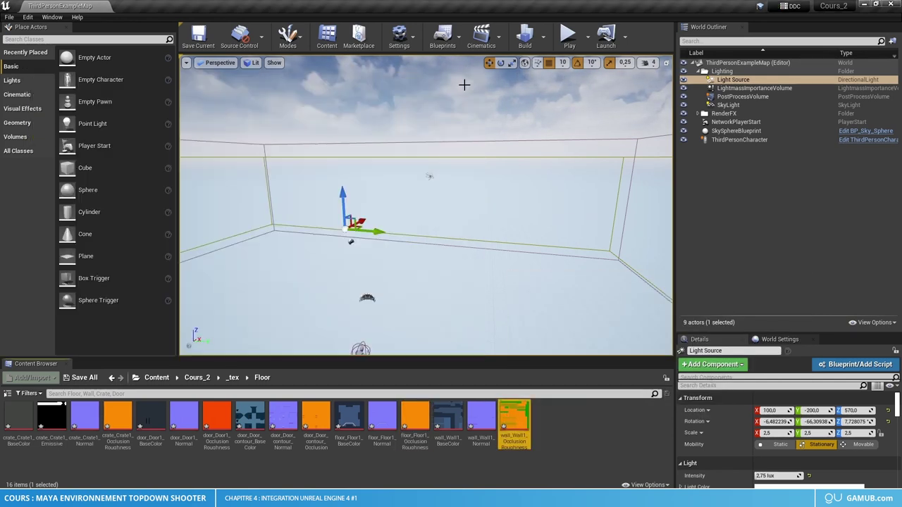
- Check the floor ORM texture inside the Floor folder, then return to Cours_2
{"action": "left_click", "coordinate": [168, 471]}
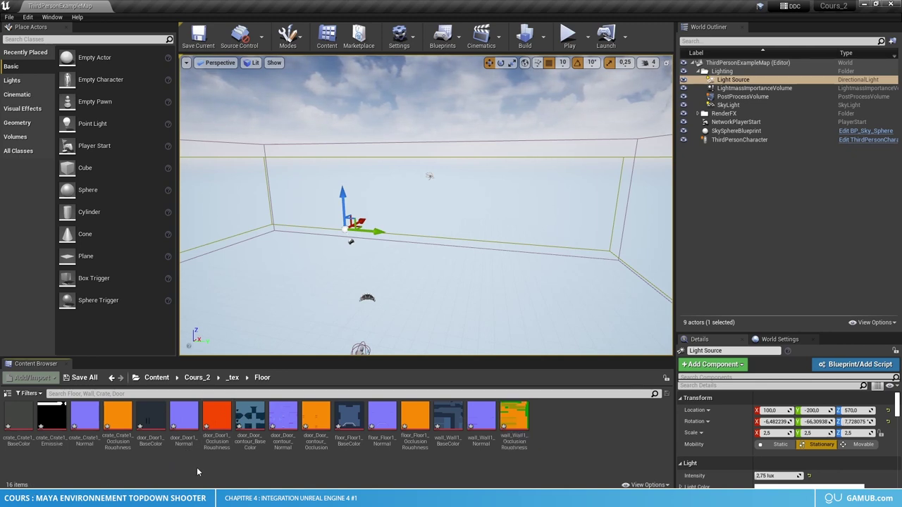
{"action": "left_click", "coordinate": [262, 378]}
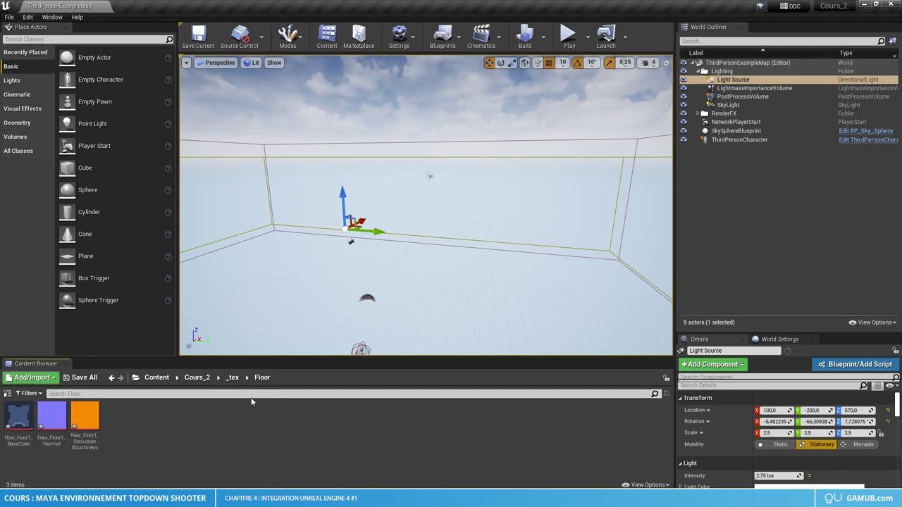
{"action": "left_click", "coordinate": [235, 379]}
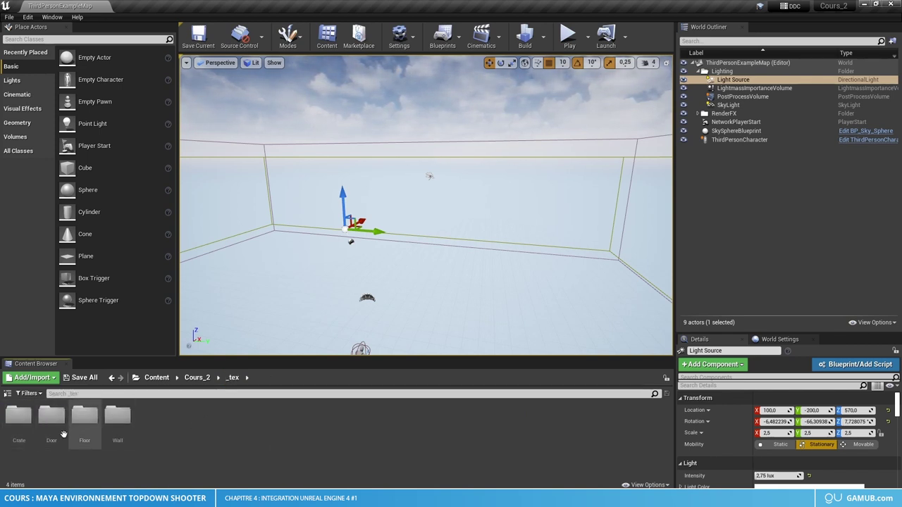
{"action": "left_click", "coordinate": [85, 432]}
{"action": "double_click", "coordinate": [85, 427]}
{"action": "double_click", "coordinate": [85, 427]}
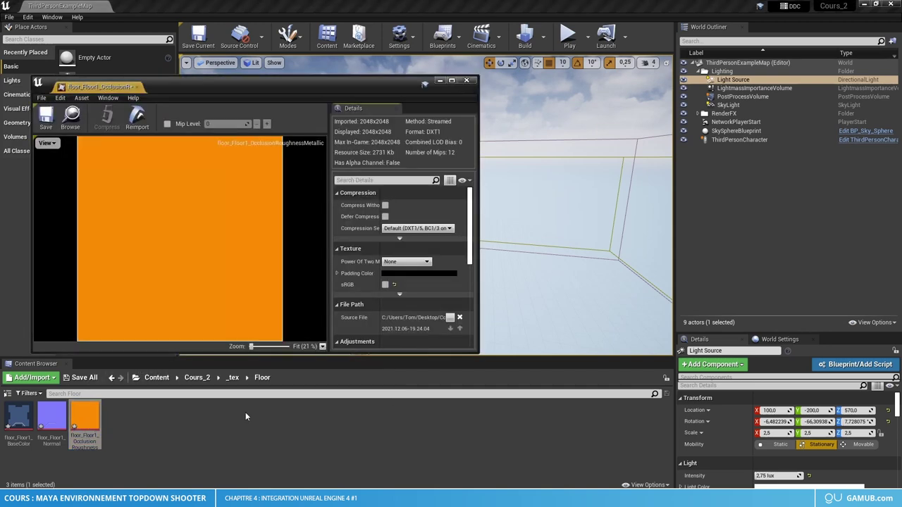
{"action": "left_click", "coordinate": [136, 87]}
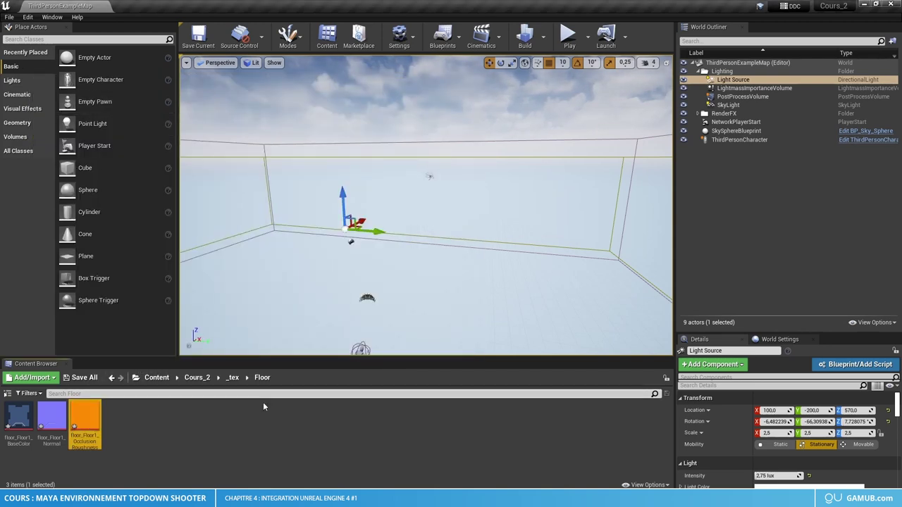
{"action": "left_click", "coordinate": [233, 379]}
{"action": "left_click", "coordinate": [198, 377]}
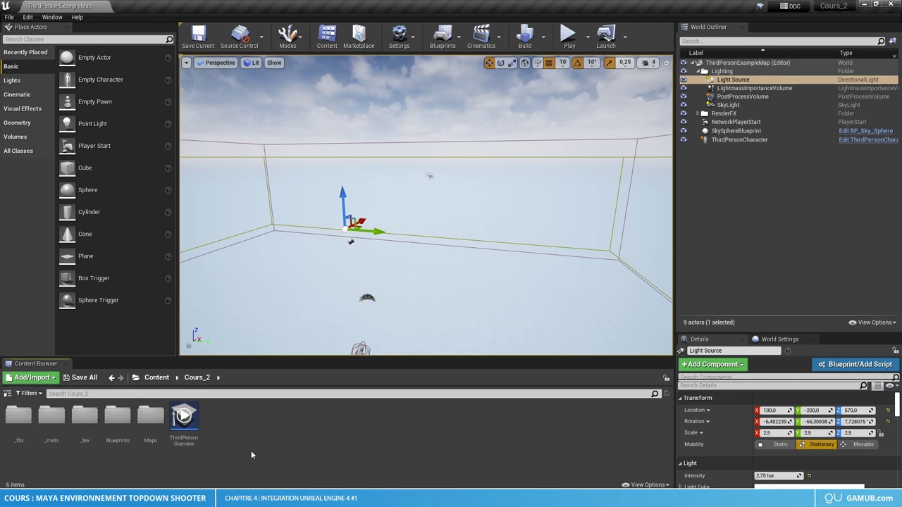
- Open Crate1 from _mats and dock its material editor as a tab beside the level
{"action": "double_click", "coordinate": [54, 423]}
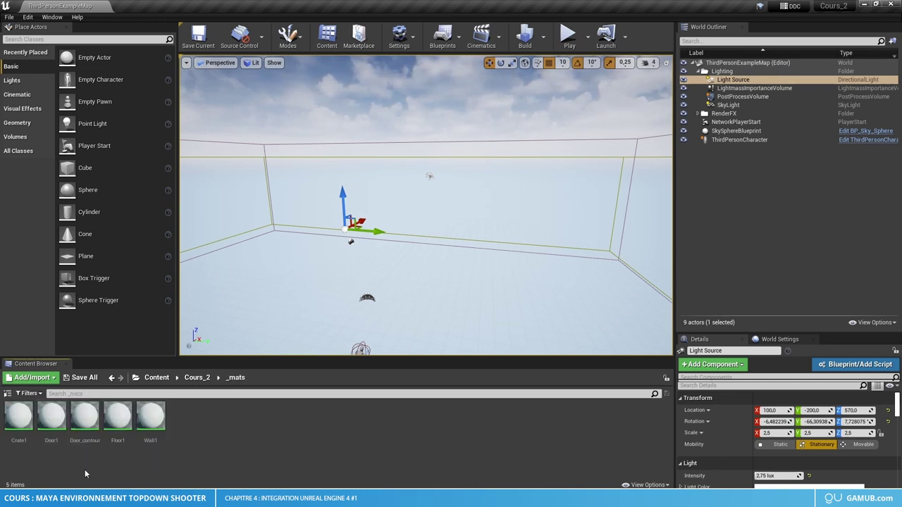
{"action": "double_click", "coordinate": [22, 427]}
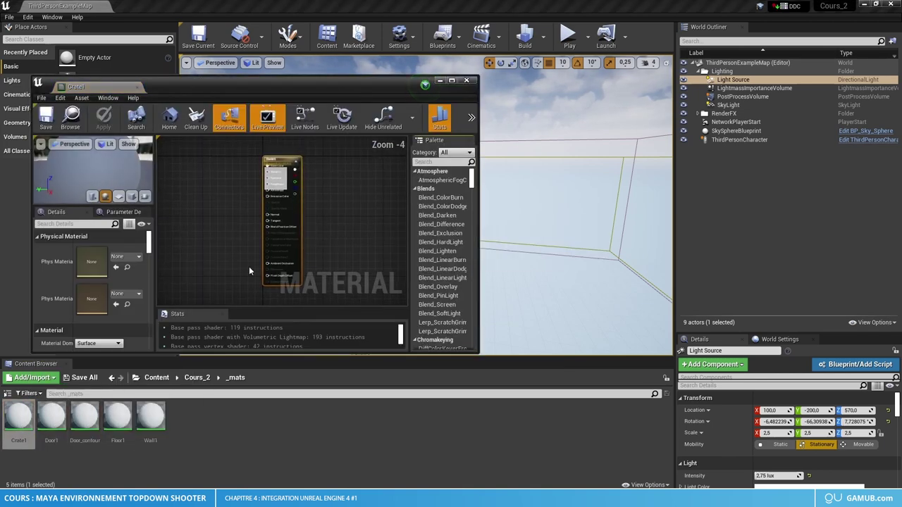
{"action": "mouse_move", "coordinate": [327, 78]}
{"action": "left_mouse_down"}
{"action": "mouse_move", "coordinate": [534, 78]}
{"action": "mouse_move", "coordinate": [527, 28]}
{"action": "left_mouse_up"}
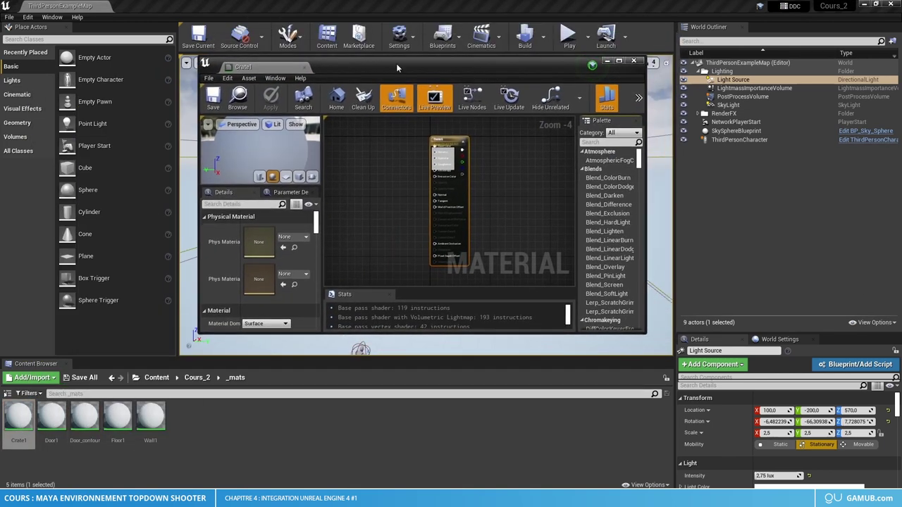
{"action": "left_click_drag", "start_coordinate": [215, 29], "coordinate": [158, 12]}
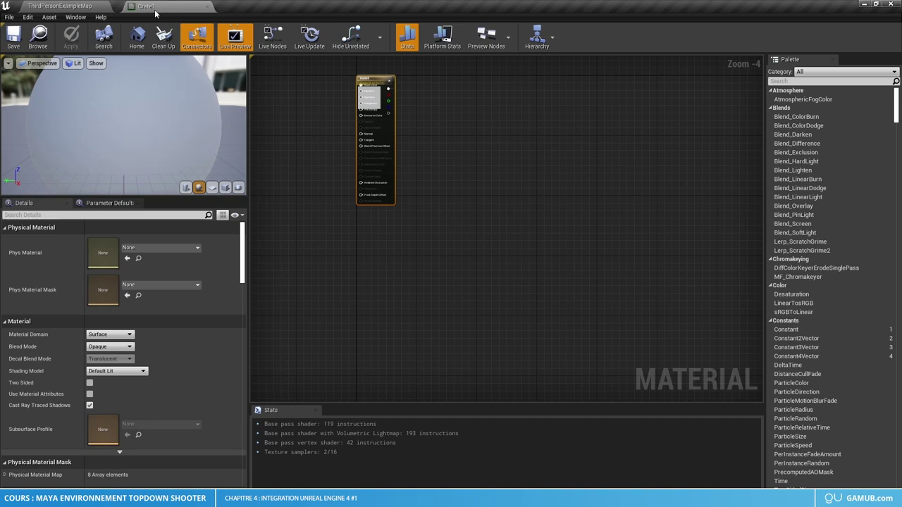
{"action": "left_click", "coordinate": [109, 6]}
{"action": "left_click", "coordinate": [131, 5]}
{"action": "left_click", "coordinate": [86, 5]}
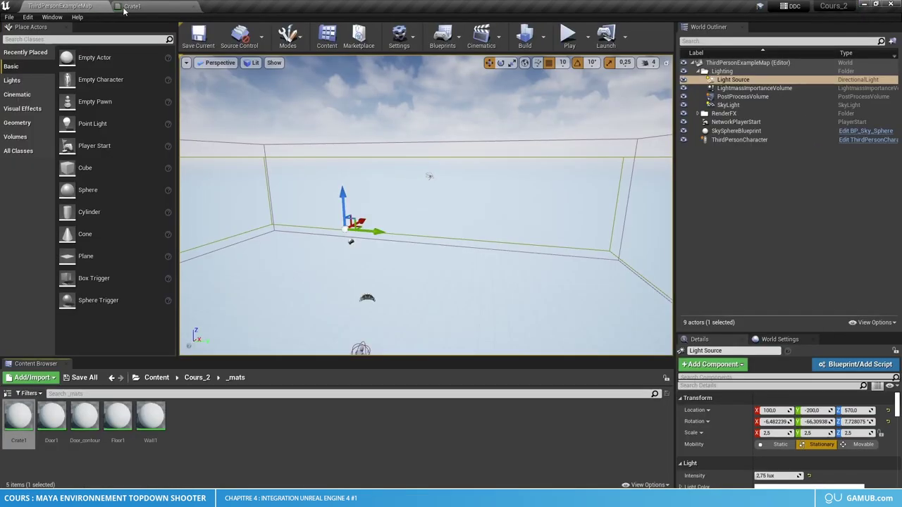
{"action": "left_click", "coordinate": [148, 7]}
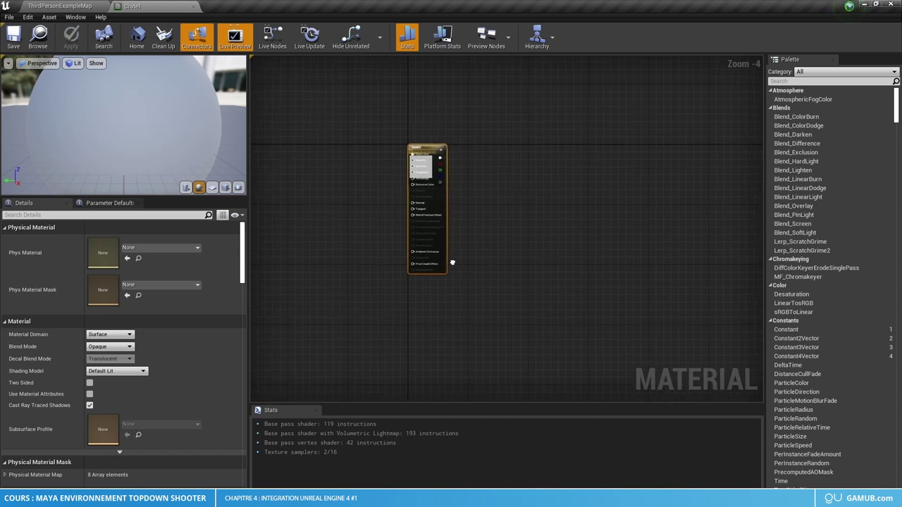
- Move the Crate1 output node aside and delete the leftover Param node
{"action": "right_click_drag", "start_coordinate": [406, 205], "coordinate": [478, 284]}
{"action": "scroll", "coordinate": [477, 283], "scroll_direction": "down", "scroll_amount": 1}
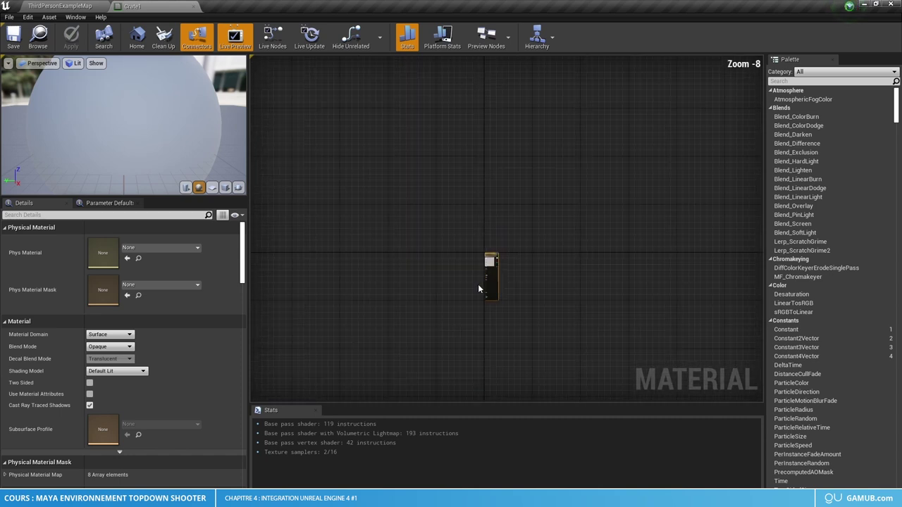
{"action": "scroll", "coordinate": [478, 284], "scroll_direction": "up", "scroll_amount": 1}
{"action": "mouse_move", "coordinate": [478, 284]}
{"action": "right_mouse_down"}
{"action": "mouse_move", "coordinate": [486, 185]}
{"action": "mouse_move", "coordinate": [413, 249]}
{"action": "right_mouse_up"}
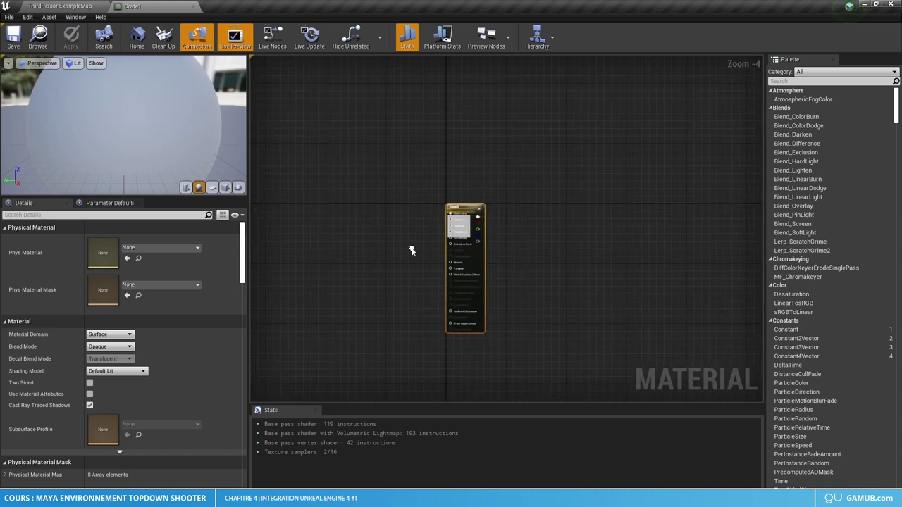
{"action": "scroll", "coordinate": [426, 307], "scroll_direction": "up", "scroll_amount": 4}
{"action": "scroll", "coordinate": [425, 307], "scroll_direction": "down", "scroll_amount": 1}
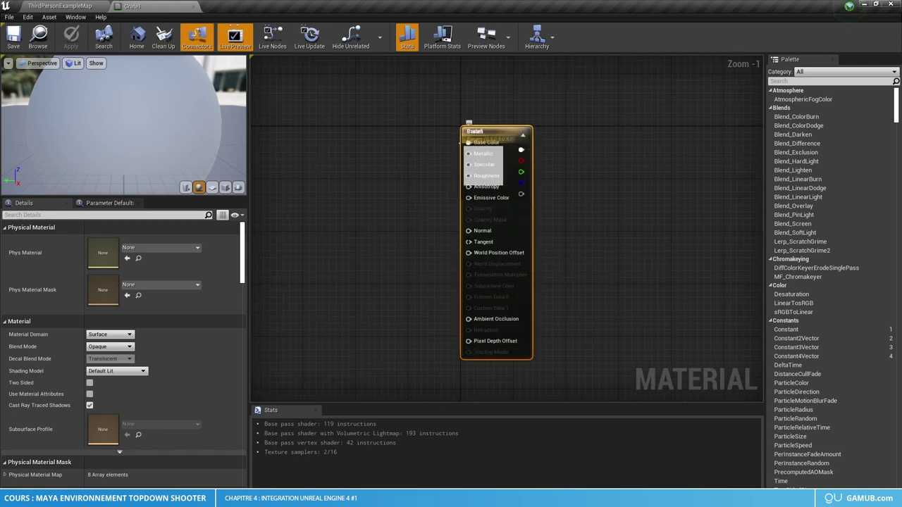
{"action": "left_click_drag", "start_coordinate": [497, 140], "coordinate": [582, 140]}
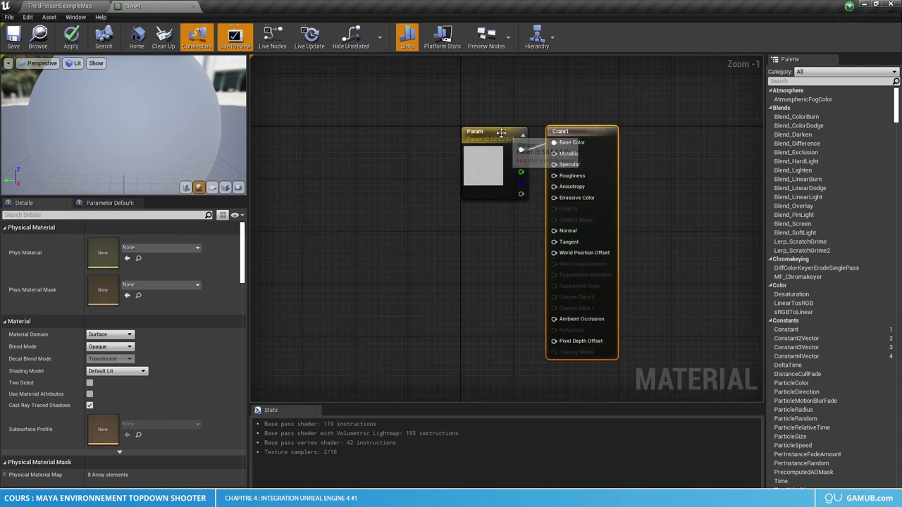
{"action": "left_click", "coordinate": [500, 132]}
{"action": "key", "text": "Delete"}
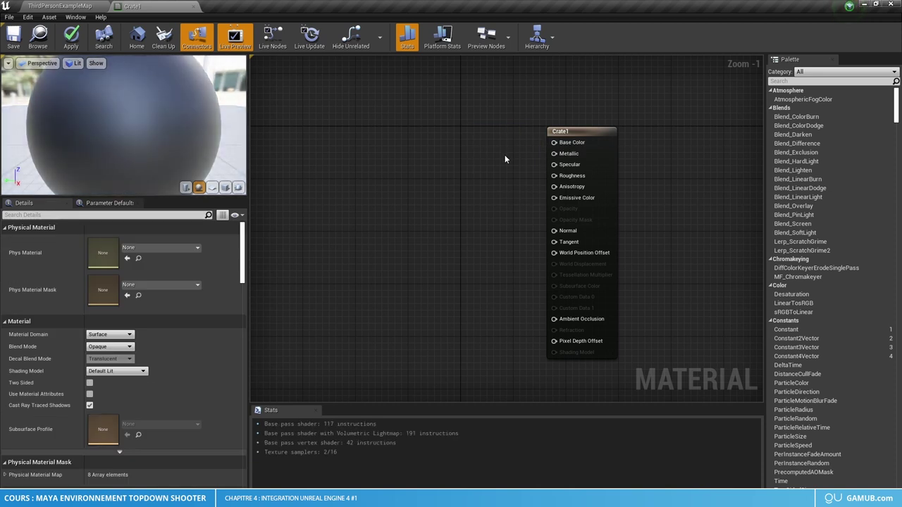
{"action": "right_click_drag", "start_coordinate": [505, 154], "coordinate": [486, 154]}
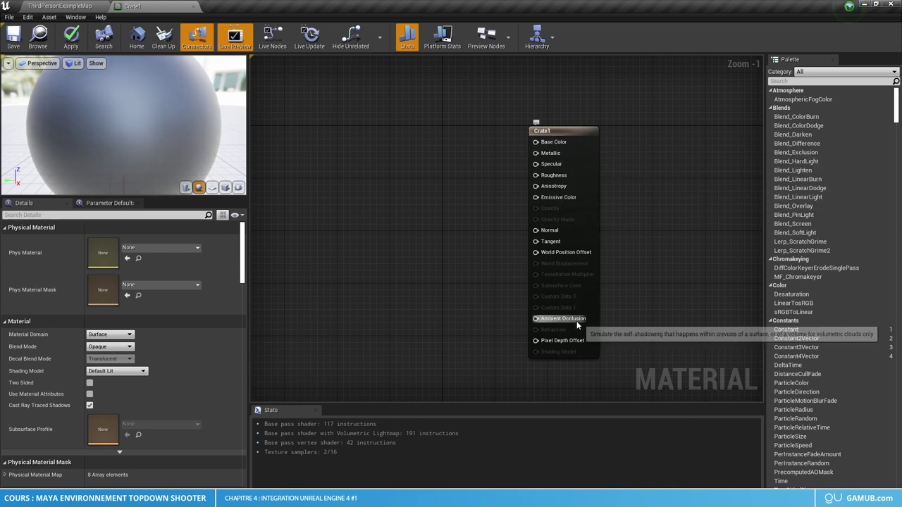
{"action": "left_click_drag", "start_coordinate": [425, 7], "coordinate": [425, 5]}
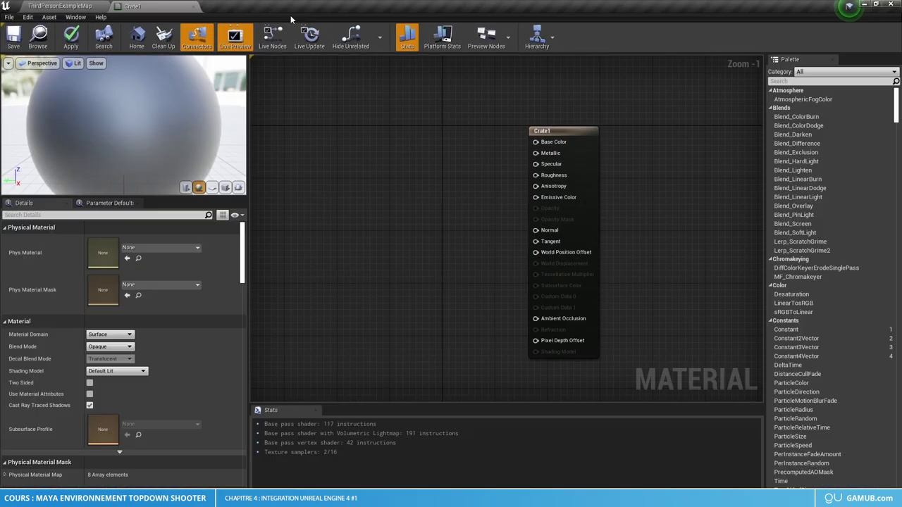
- Browse the Content Browser to the _tex/Crate texture folder
{"action": "left_click", "coordinate": [74, 5]}
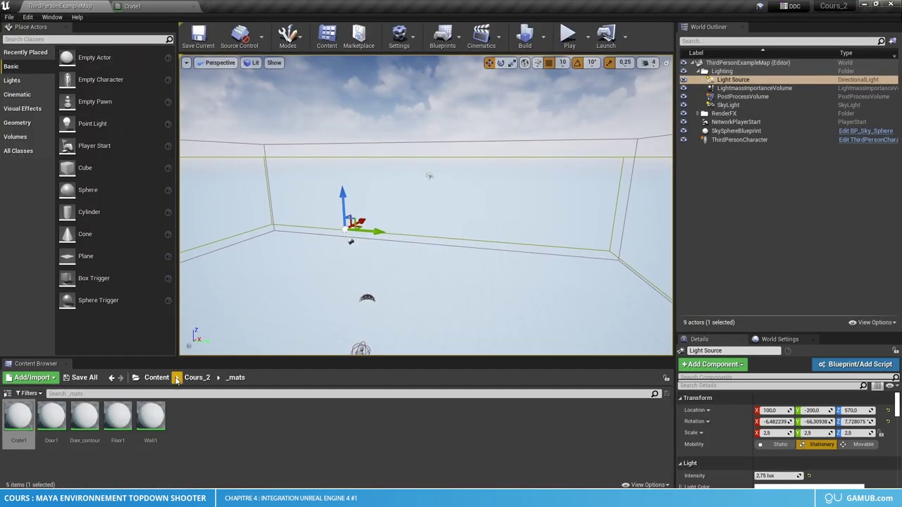
{"action": "left_click", "coordinate": [7, 393]}
{"action": "left_click", "coordinate": [16, 436]}
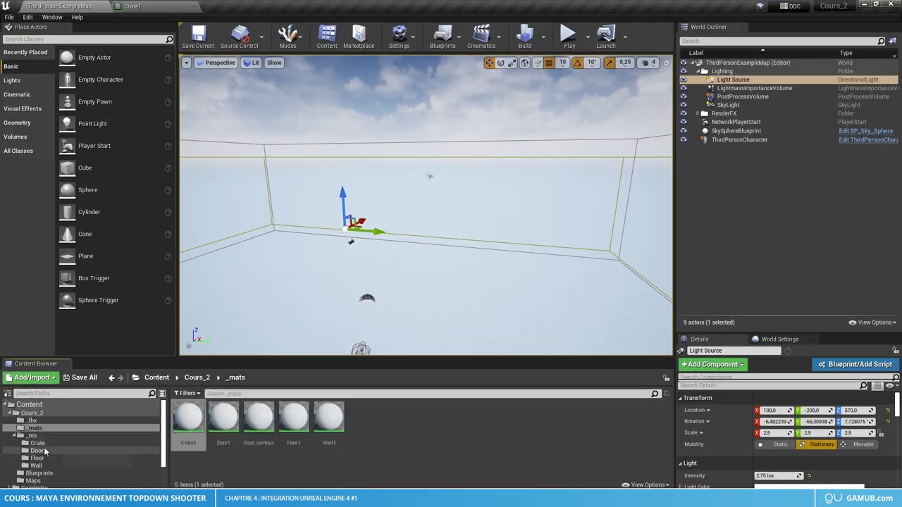
{"action": "left_click", "coordinate": [37, 443]}
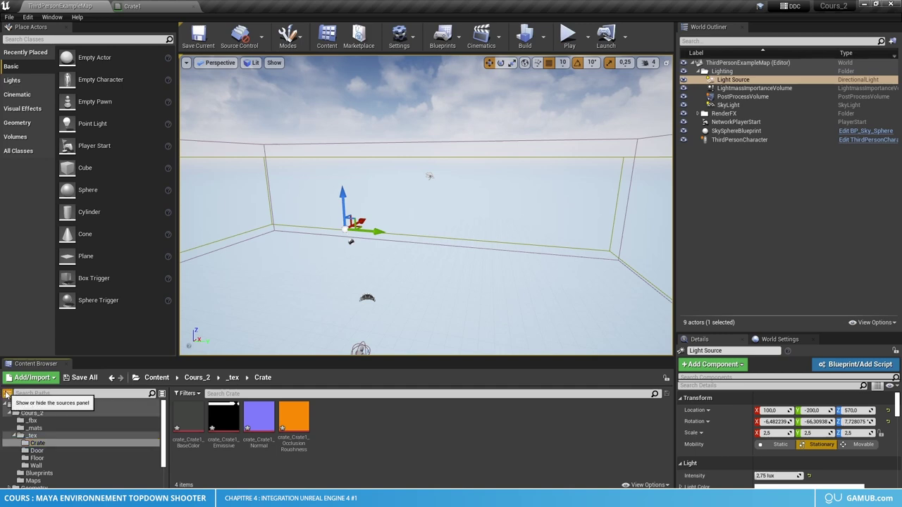
{"action": "left_click", "coordinate": [7, 393]}
{"action": "mouse_move", "coordinate": [23, 447]}
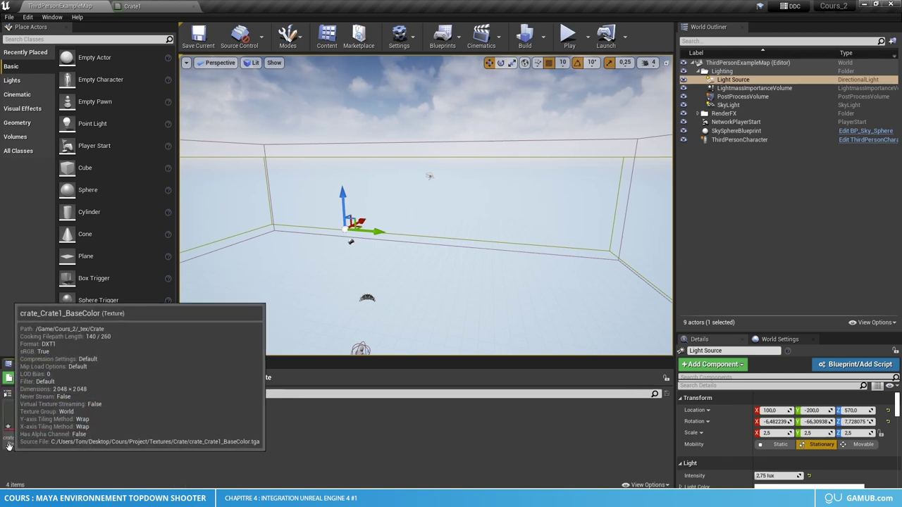
- Drag the four crate textures from _tex/Crate onto the Crate1 material editor tab
{"action": "left_click", "coordinate": [176, 9]}
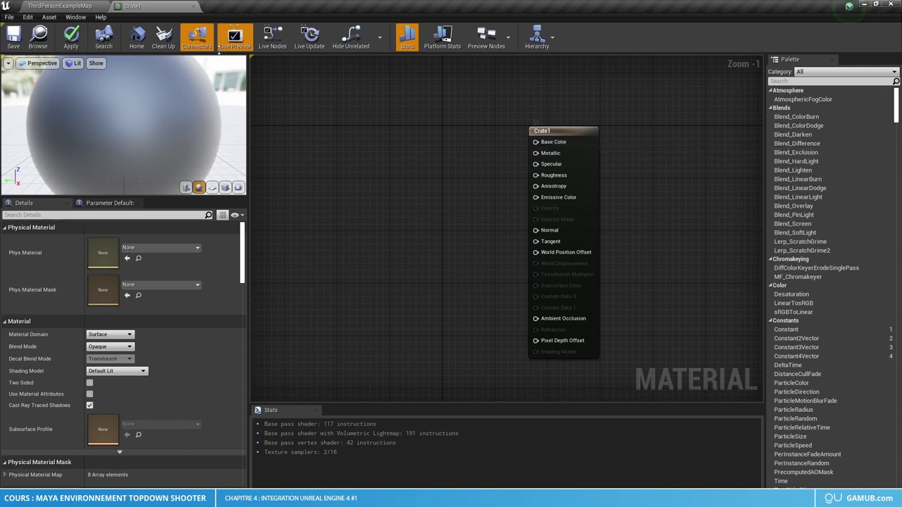
{"action": "left_click", "coordinate": [59, 6]}
{"action": "left_click", "coordinate": [141, 6]}
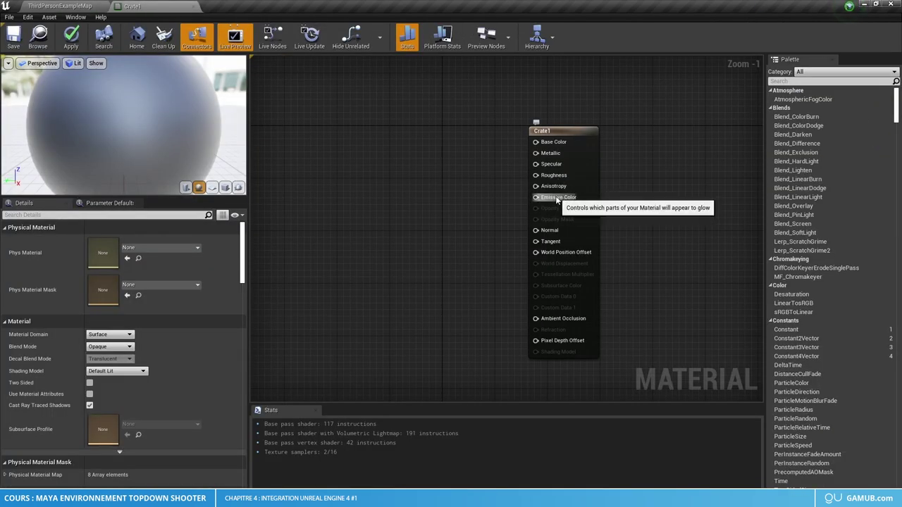
{"action": "left_click", "coordinate": [104, 6]}
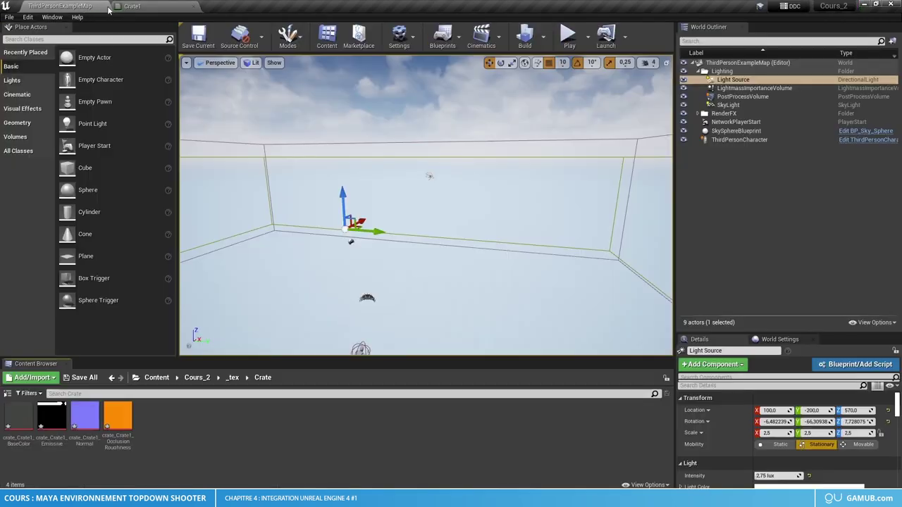
{"action": "left_click", "coordinate": [164, 5]}
{"action": "left_click", "coordinate": [44, 5]}
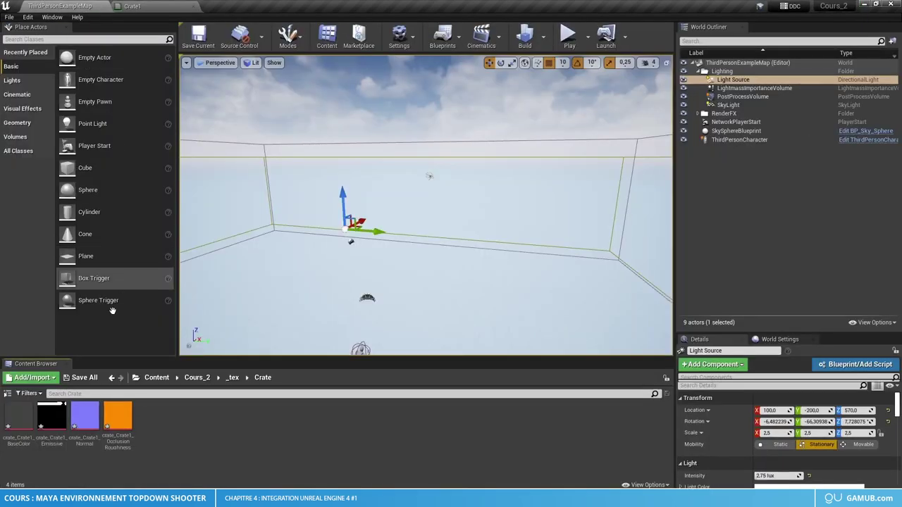
{"action": "left_click", "coordinate": [132, 6]}
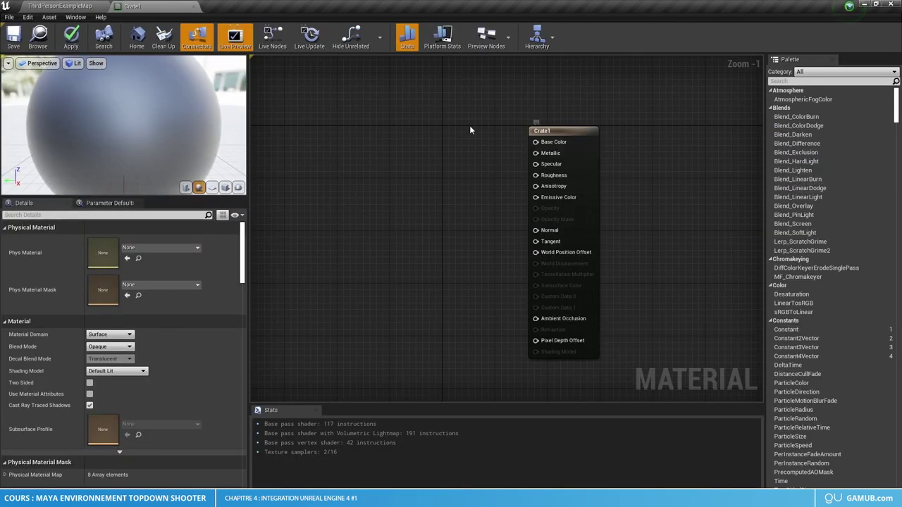
{"action": "left_click", "coordinate": [85, 5]}
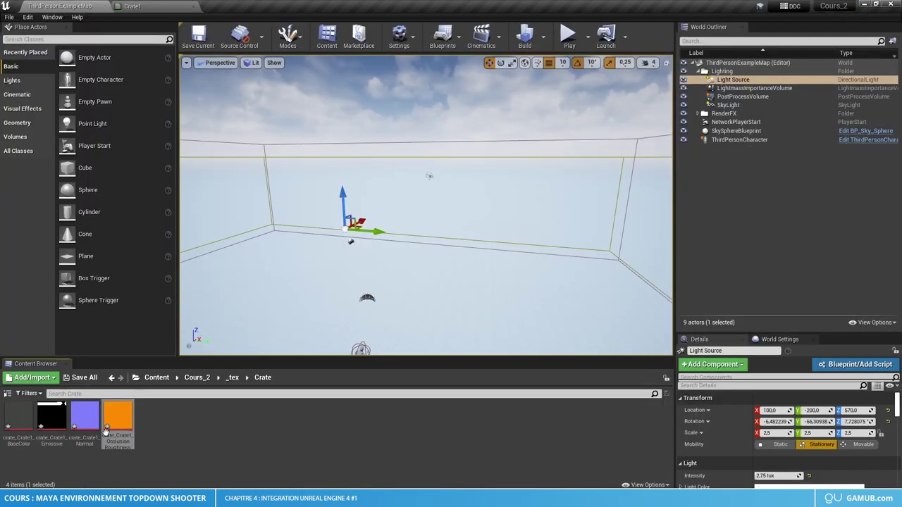
{"action": "mouse_move", "coordinate": [65, 438]}
{"action": "left_mouse_down"}
{"action": "mouse_move", "coordinate": [137, 6]}
{"action": "mouse_move", "coordinate": [246, 72]}
{"action": "mouse_move", "coordinate": [257, 115]}
{"action": "left_mouse_up"}
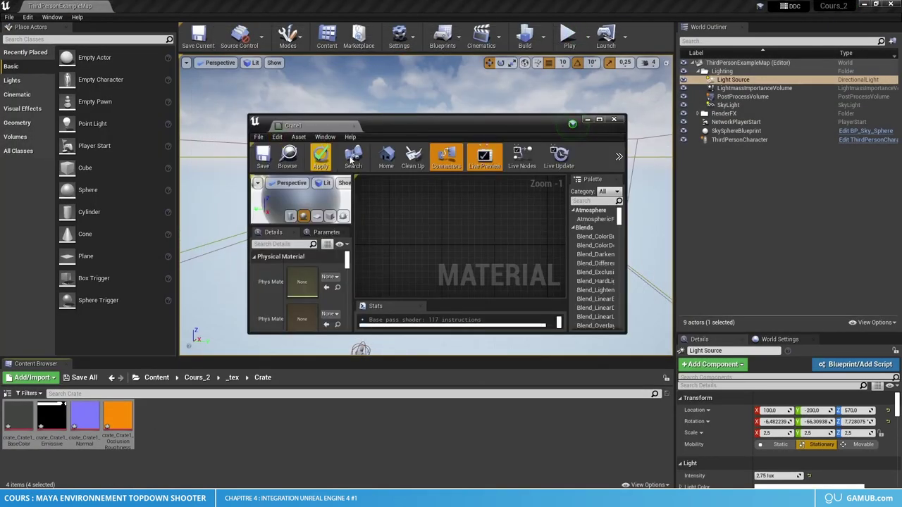
{"action": "scroll", "coordinate": [393, 225], "scroll_direction": "down", "scroll_amount": 2}
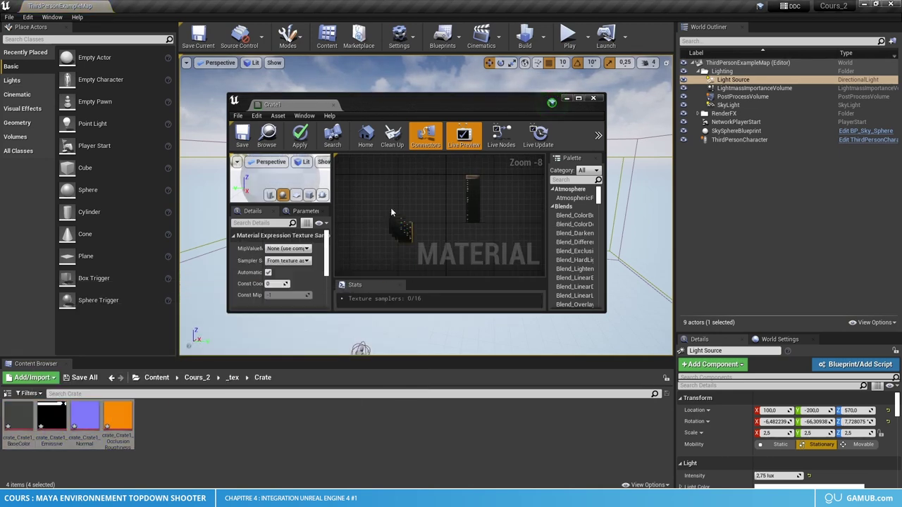
- Drop the crate textures as Texture Sample nodes and maximize the Crate1 editor
{"action": "left_click_drag", "start_coordinate": [21, 425], "coordinate": [390, 209]}
{"action": "left_click_drag", "start_coordinate": [448, 107], "coordinate": [444, 14]}
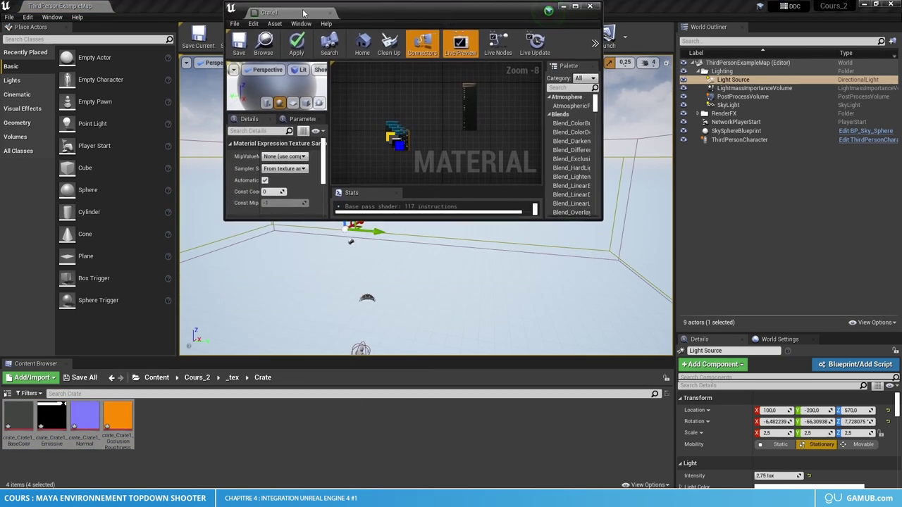
{"action": "double_click", "coordinate": [303, 13]}
{"action": "mouse_move", "coordinate": [335, 156]}
{"action": "right_mouse_down"}
{"action": "mouse_move", "coordinate": [475, 306]}
{"action": "mouse_move", "coordinate": [466, 320]}
{"action": "right_mouse_up"}
{"action": "scroll", "coordinate": [479, 296], "scroll_direction": "up", "scroll_amount": 7}
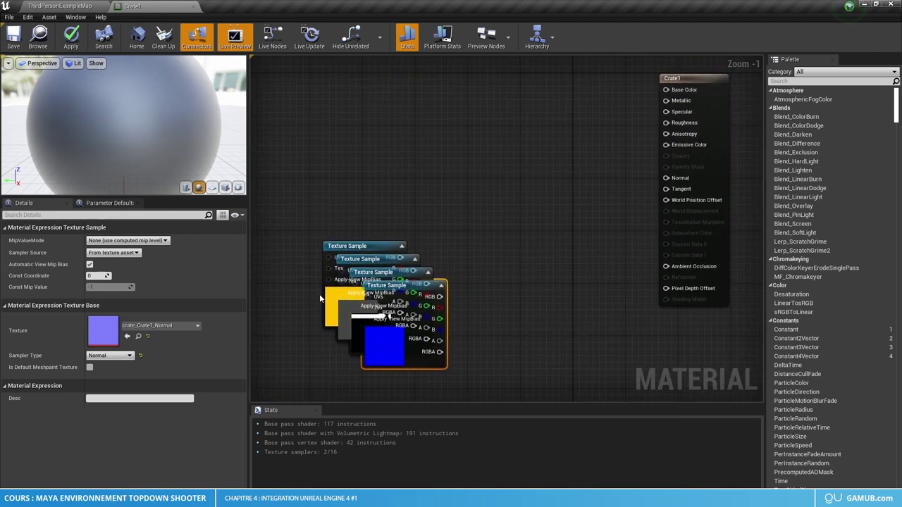
{"action": "left_click_drag", "start_coordinate": [380, 209], "coordinate": [479, 378]}
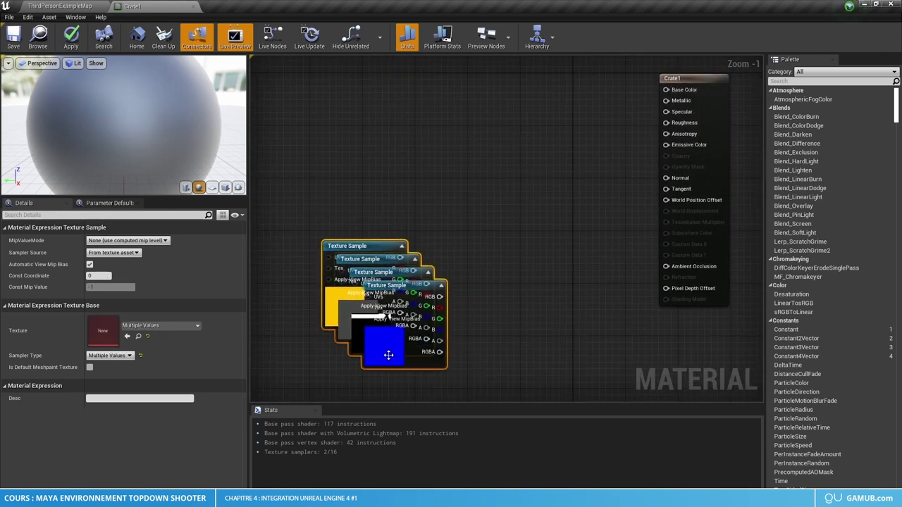
{"action": "mouse_move", "coordinate": [380, 363]}
{"action": "left_mouse_down"}
{"action": "mouse_move", "coordinate": [386, 281]}
{"action": "mouse_move", "coordinate": [413, 350]}
{"action": "mouse_move", "coordinate": [513, 266]}
{"action": "left_mouse_up"}
- Wire the Normal texture into Normal and the BaseColor texture into Base Color
{"action": "left_click", "coordinate": [472, 303]}
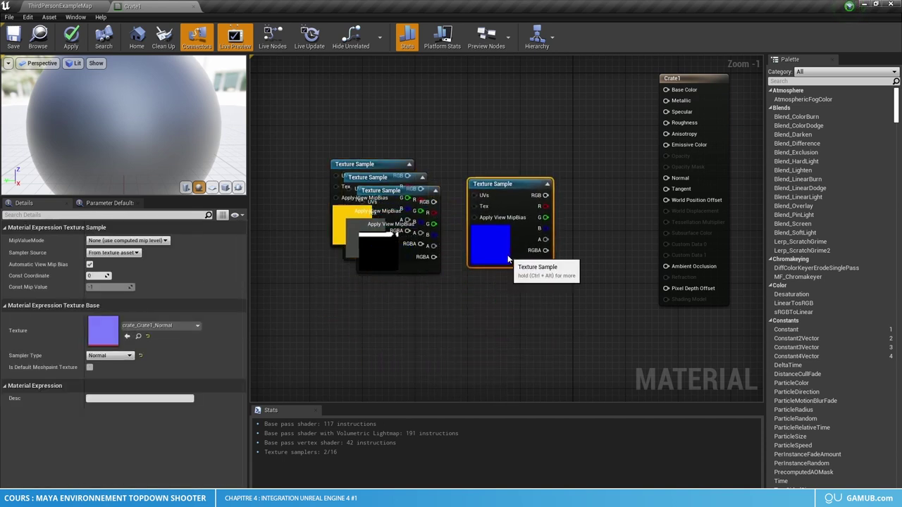
{"action": "right_click_drag", "start_coordinate": [580, 241], "coordinate": [456, 291]}
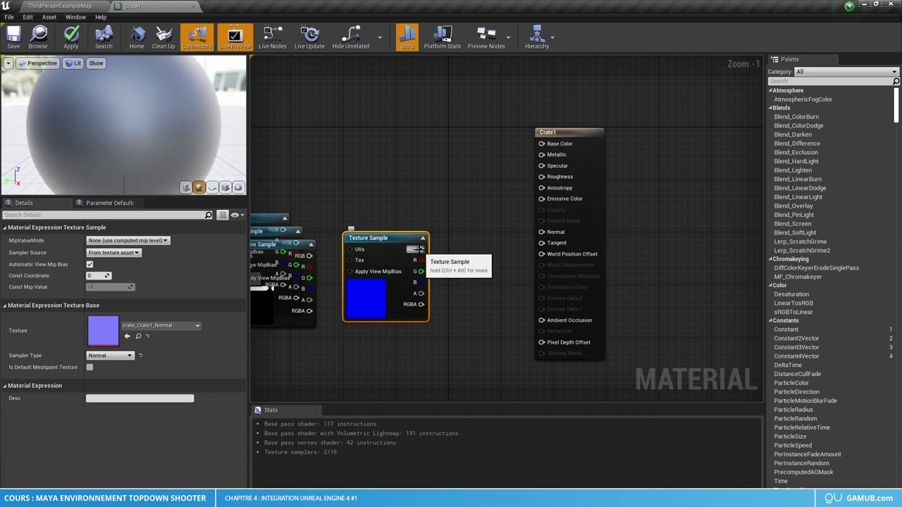
{"action": "right_click_drag", "start_coordinate": [562, 233], "coordinate": [695, 244]}
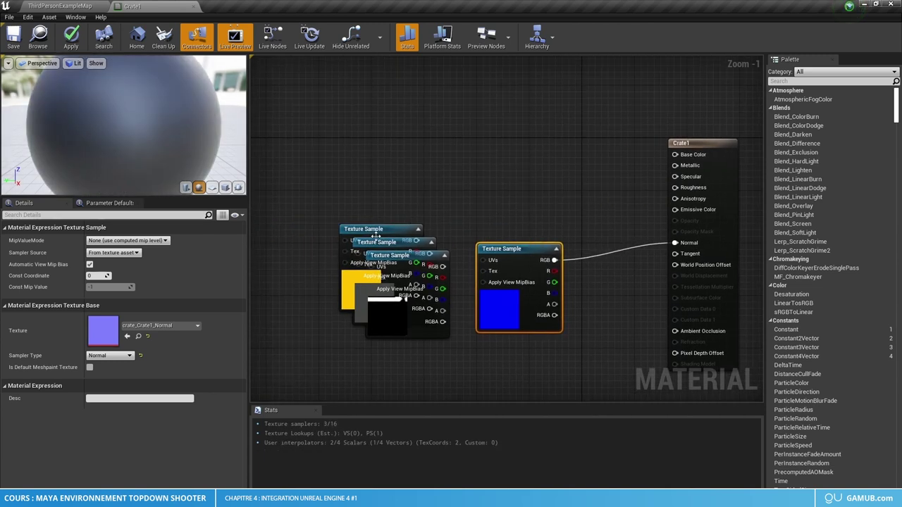
{"action": "mouse_move", "coordinate": [375, 224]}
{"action": "left_mouse_down"}
{"action": "mouse_move", "coordinate": [451, 142]}
{"action": "mouse_move", "coordinate": [405, 109]}
{"action": "mouse_move", "coordinate": [298, 103]}
{"action": "left_mouse_up"}
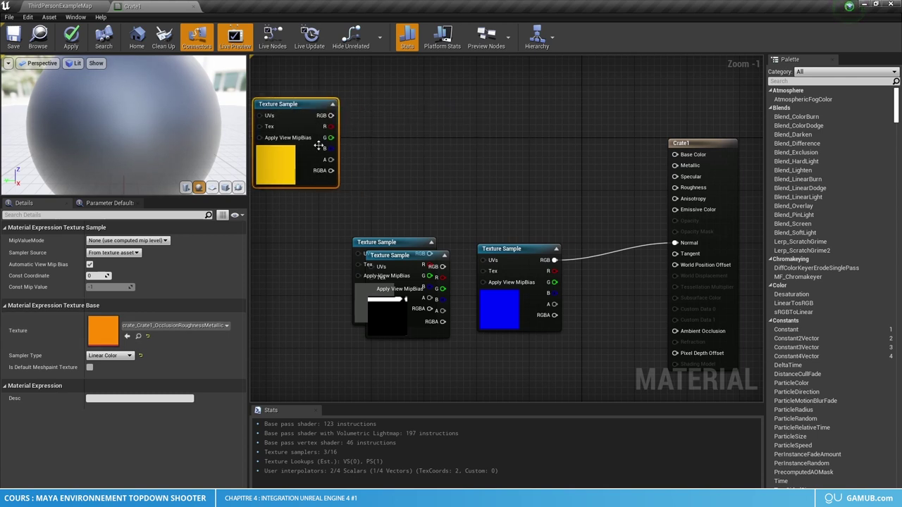
{"action": "mouse_move", "coordinate": [397, 238]}
{"action": "left_mouse_down"}
{"action": "mouse_move", "coordinate": [423, 210]}
{"action": "mouse_move", "coordinate": [456, 119]}
{"action": "mouse_move", "coordinate": [675, 154]}
{"action": "left_mouse_up"}
{"action": "left_click_drag", "start_coordinate": [450, 131], "coordinate": [515, 144]}
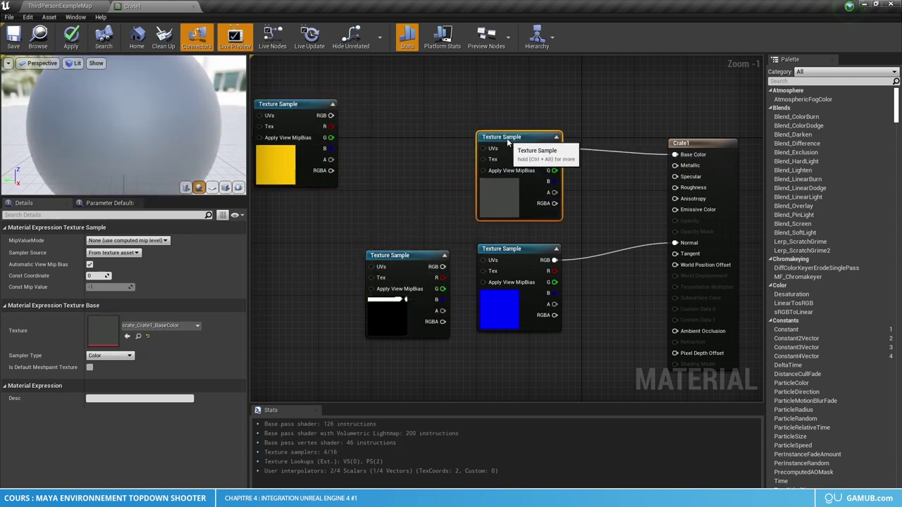
{"action": "right_click_drag", "start_coordinate": [407, 254], "coordinate": [422, 177]}
- Place the Emissive node to the left and the OcclusionRoughnessMetallic node beneath Normal
{"action": "left_click", "coordinate": [420, 178]}
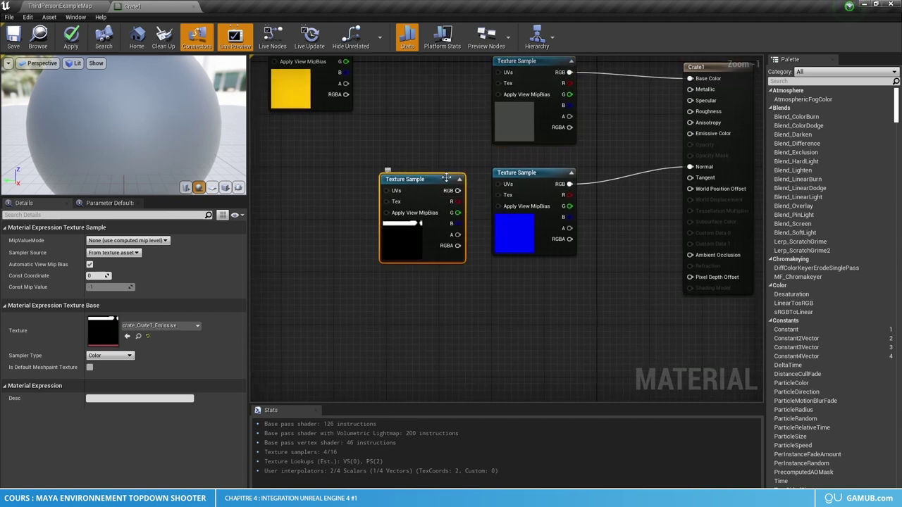
{"action": "left_click_drag", "start_coordinate": [441, 180], "coordinate": [315, 182]}
{"action": "right_click_drag", "start_coordinate": [315, 181], "coordinate": [291, 250]}
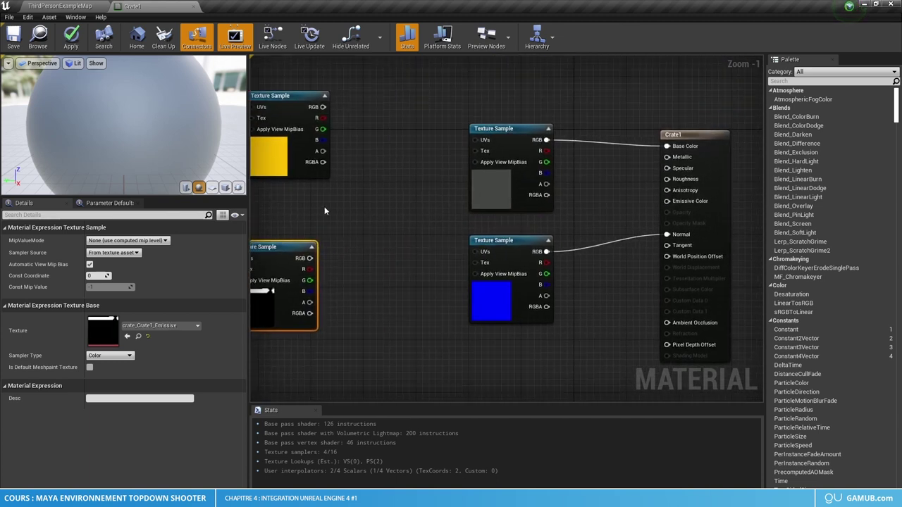
{"action": "left_click", "coordinate": [292, 98]}
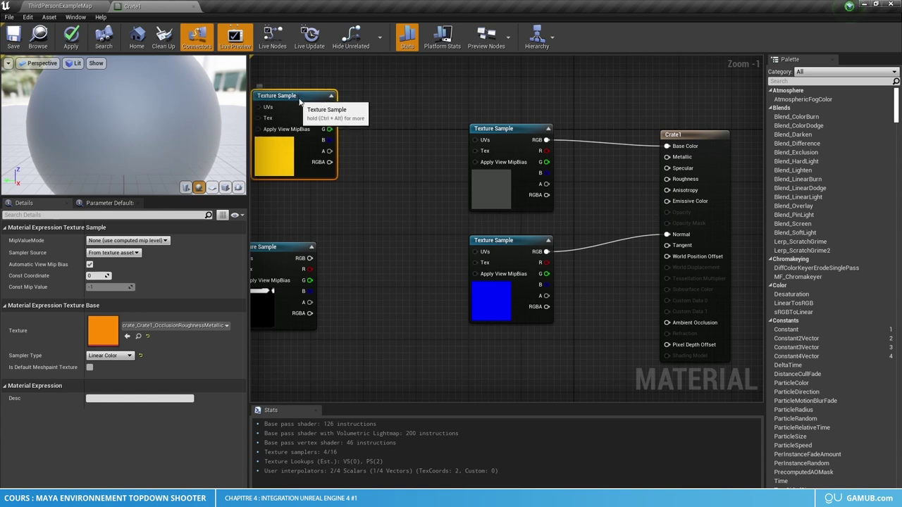
{"action": "left_click_drag", "start_coordinate": [291, 98], "coordinate": [352, 112]}
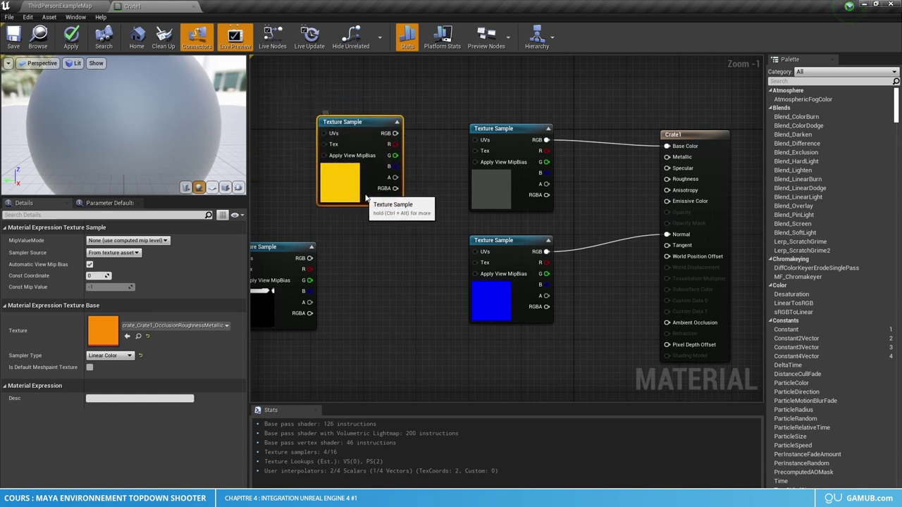
{"action": "left_click_drag", "start_coordinate": [337, 143], "coordinate": [379, 295]}
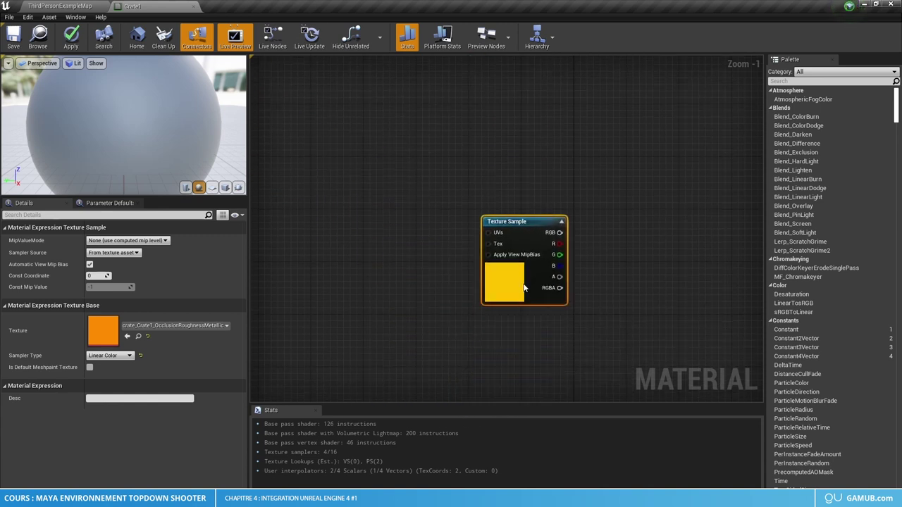
{"action": "right_click_drag", "start_coordinate": [524, 287], "coordinate": [413, 338]}
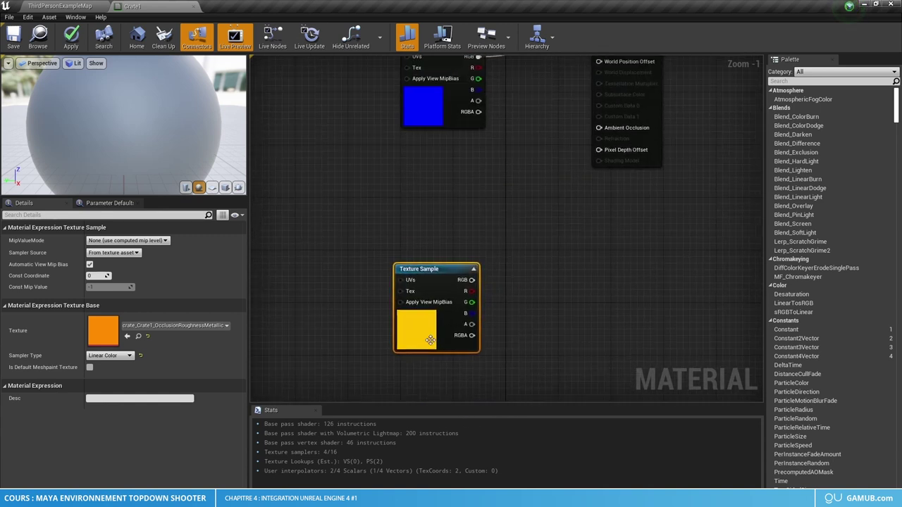
{"action": "left_click_drag", "start_coordinate": [412, 338], "coordinate": [473, 236]}
- Select the crate OcclusionRoughnessMetallic node and jump to its texture asset
{"action": "scroll", "coordinate": [502, 208], "scroll_direction": "down", "scroll_amount": 1}
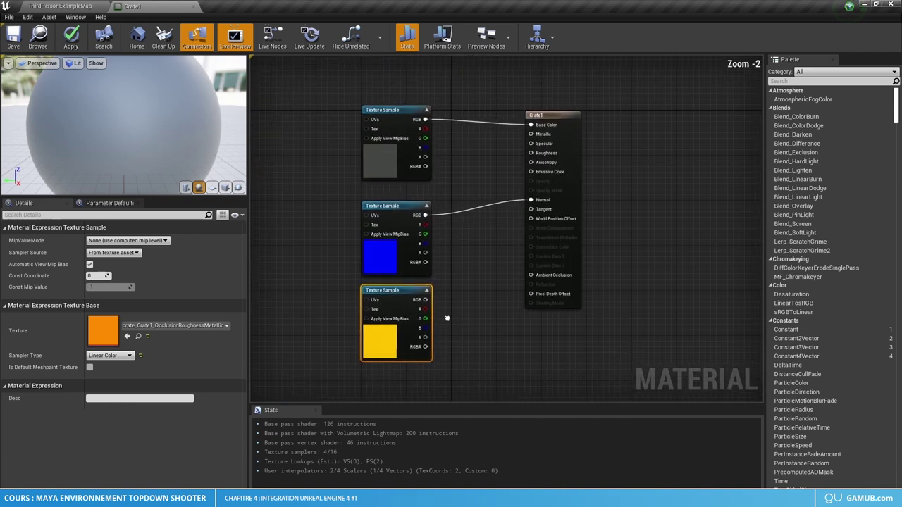
{"action": "left_click", "coordinate": [391, 191]}
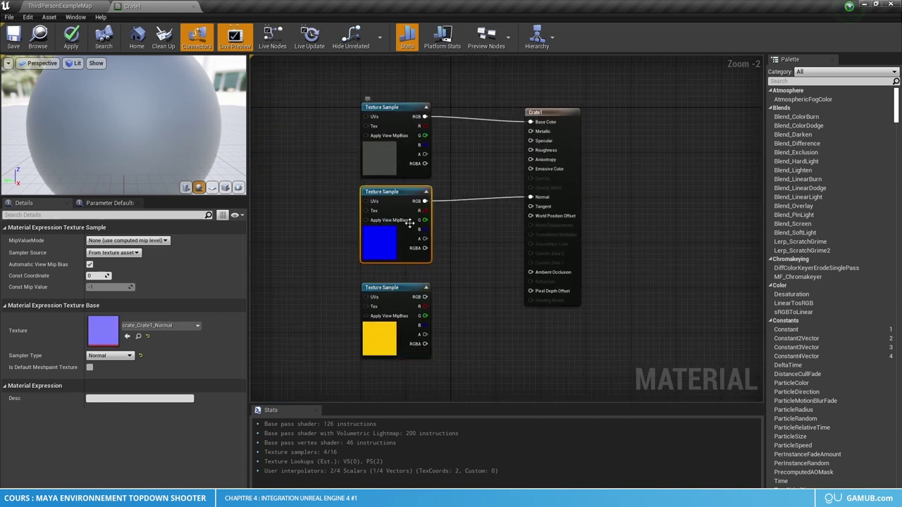
{"action": "left_click", "coordinate": [399, 285]}
{"action": "left_click", "coordinate": [453, 293]}
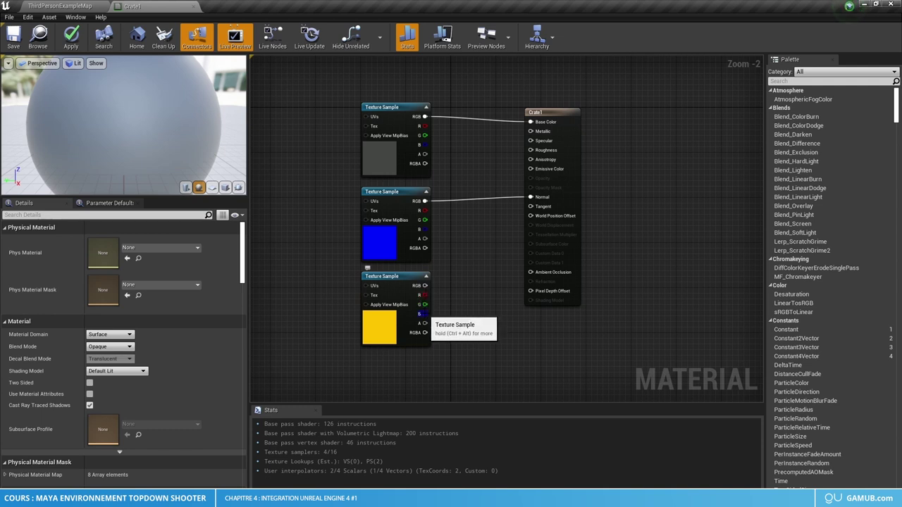
{"action": "right_click_drag", "start_coordinate": [436, 315], "coordinate": [413, 353]}
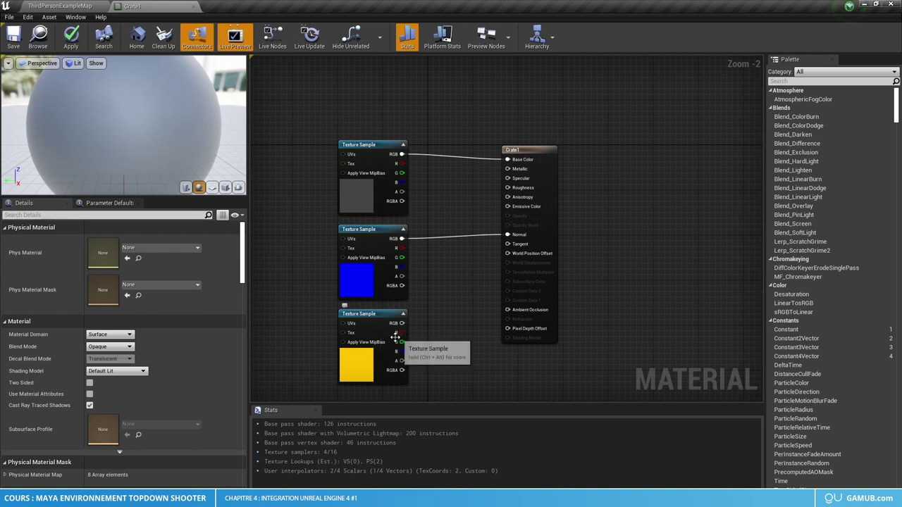
{"action": "left_click", "coordinate": [379, 324]}
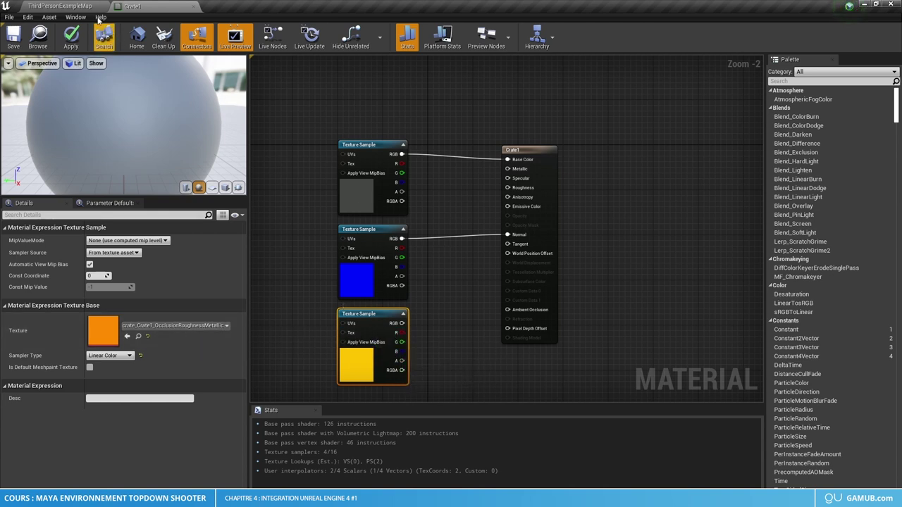
{"action": "left_click", "coordinate": [70, 6]}
- Open the crate ORM texture, hide its red and green channels, and view alpha
{"action": "double_click", "coordinate": [120, 417]}
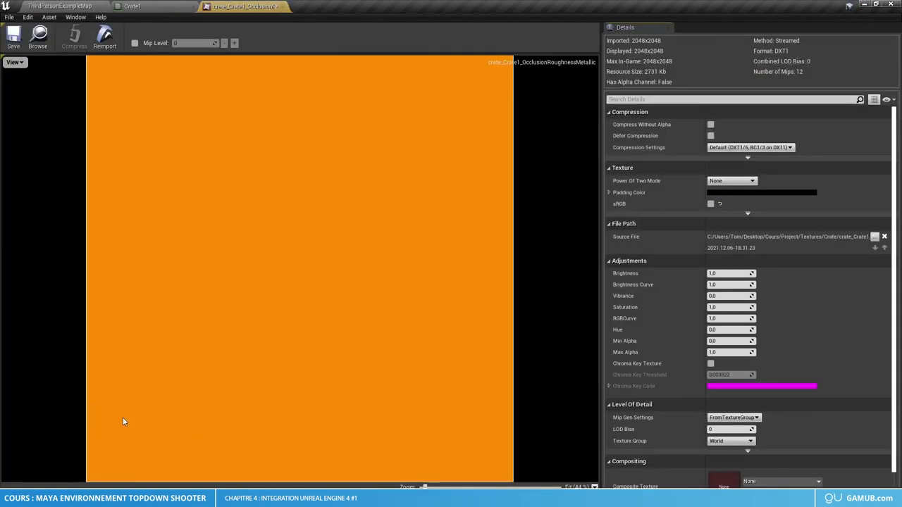
{"action": "left_click", "coordinate": [13, 63]}
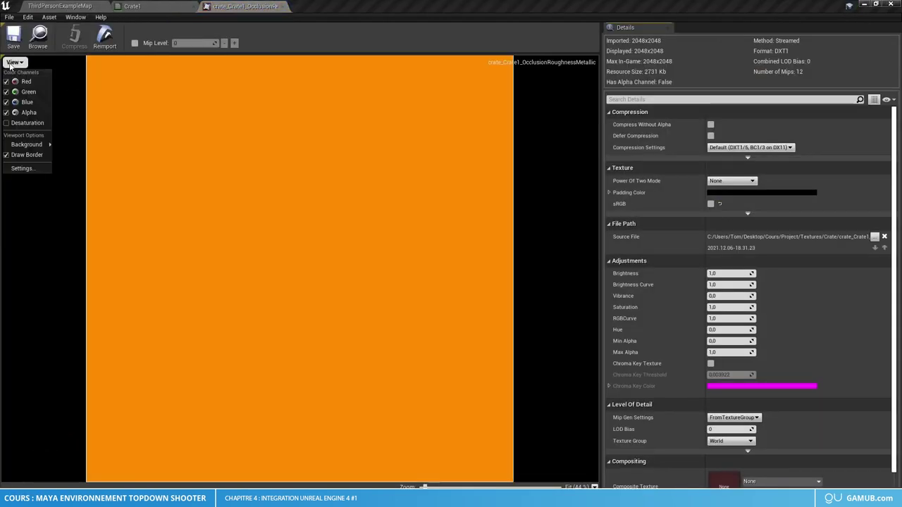
{"action": "left_click", "coordinate": [27, 83]}
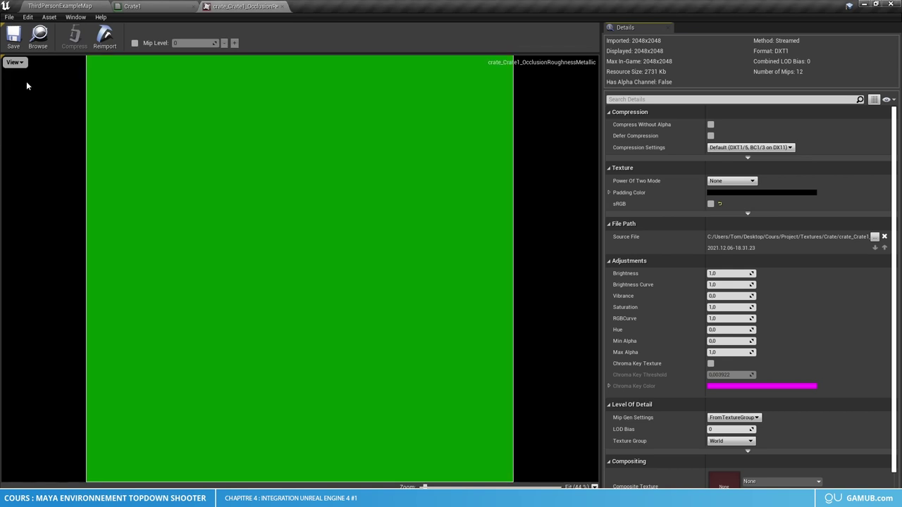
{"action": "left_click", "coordinate": [23, 64]}
{"action": "left_click", "coordinate": [17, 92]}
{"action": "left_click", "coordinate": [17, 112]}
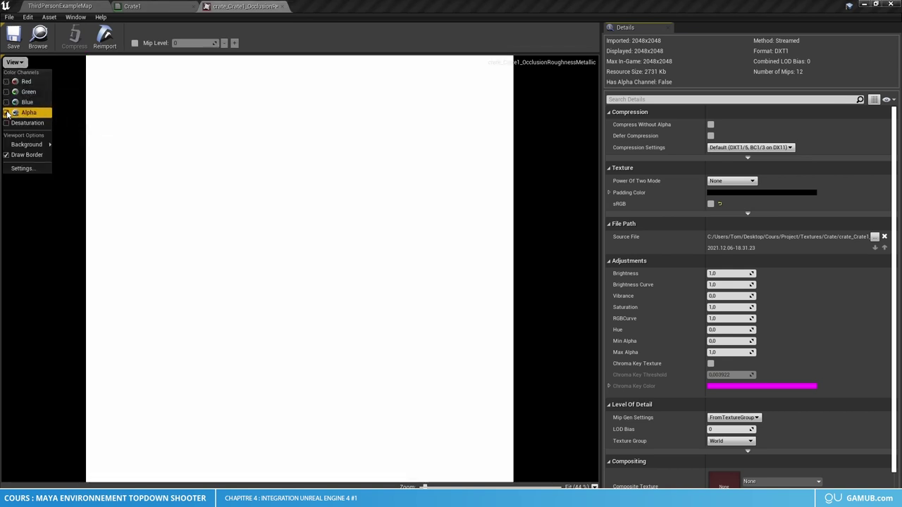
{"action": "left_click", "coordinate": [17, 112]}
- Isolate the red, green and blue channels in turn to check occlusion, roughness and metallic
{"action": "left_click", "coordinate": [7, 82]}
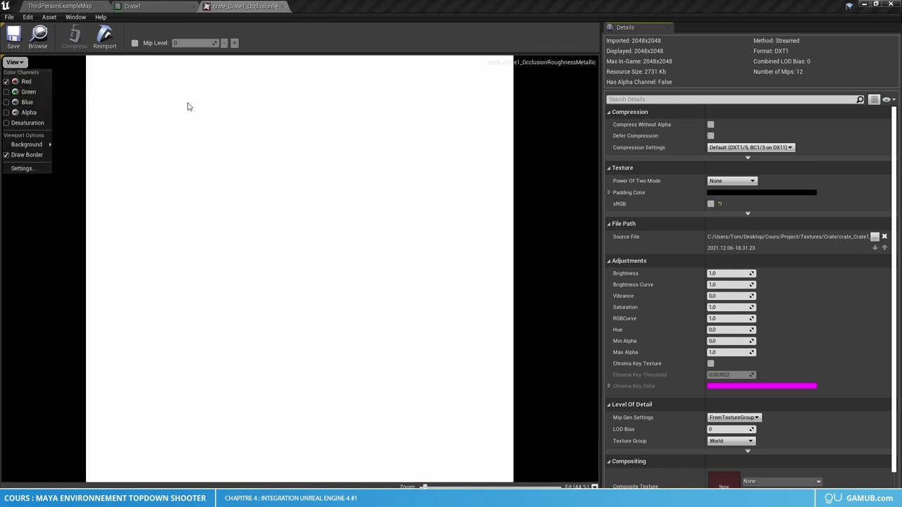
{"action": "left_click", "coordinate": [6, 92]}
{"action": "left_click", "coordinate": [6, 82]}
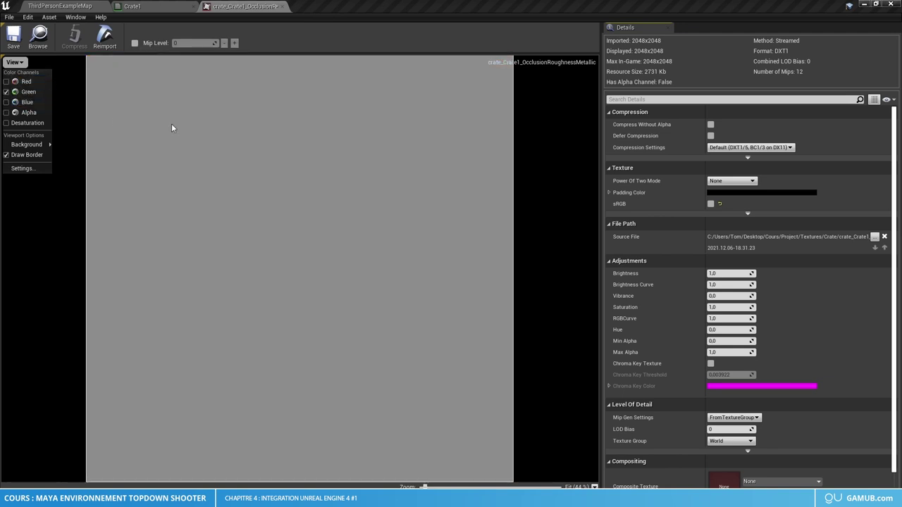
{"action": "left_click", "coordinate": [6, 92]}
{"action": "left_click", "coordinate": [6, 102]}
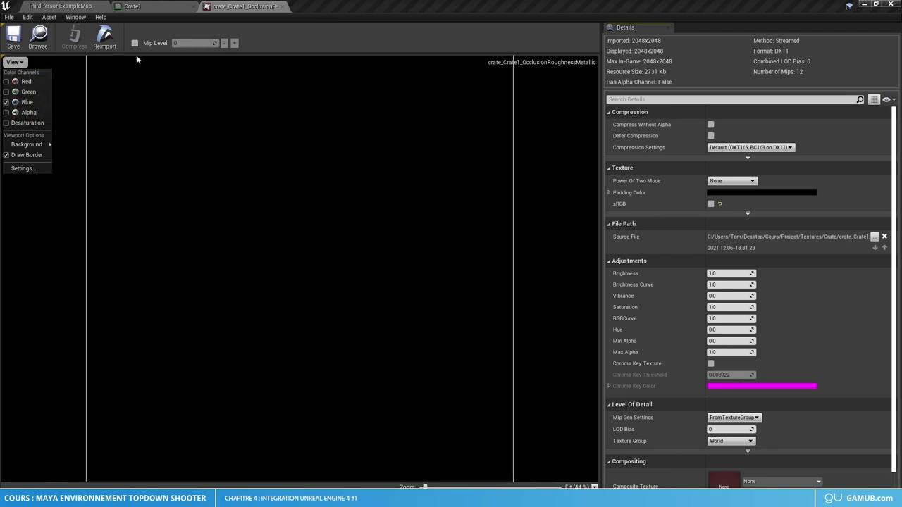
{"action": "left_click", "coordinate": [284, 9]}
- Wire the ORM texture's R, G and B channels into Ambient Occlusion, Roughness and Metallic
{"action": "left_click", "coordinate": [282, 7]}
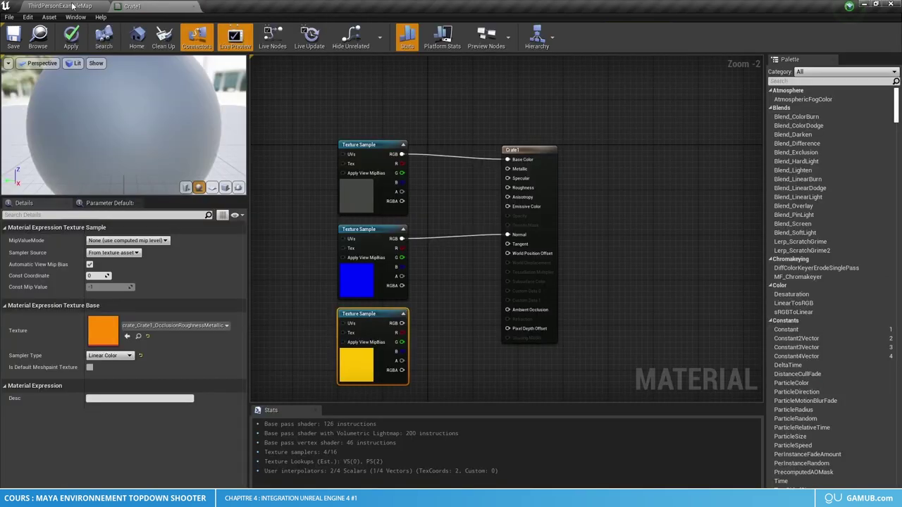
{"action": "right_click_drag", "start_coordinate": [436, 329], "coordinate": [420, 303]}
{"action": "left_click_drag", "start_coordinate": [386, 306], "coordinate": [420, 303]}
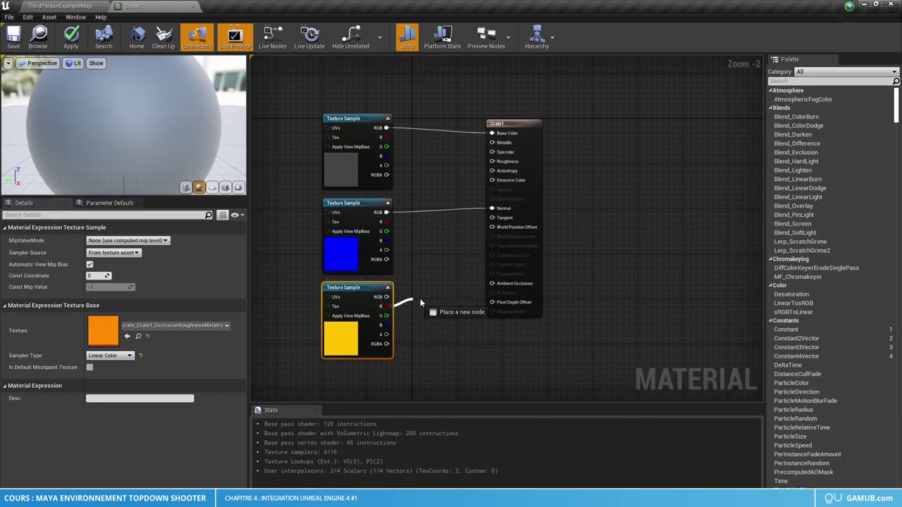
{"action": "left_click_drag", "start_coordinate": [498, 282], "coordinate": [498, 283]}
{"action": "mouse_move", "coordinate": [386, 315]}
{"action": "left_mouse_down"}
{"action": "mouse_move", "coordinate": [504, 172]}
{"action": "mouse_move", "coordinate": [492, 161]}
{"action": "left_mouse_up"}
{"action": "mouse_move", "coordinate": [386, 325]}
{"action": "left_mouse_down"}
{"action": "mouse_move", "coordinate": [501, 148]}
{"action": "mouse_move", "coordinate": [493, 143]}
{"action": "left_mouse_up"}
{"action": "left_click", "coordinate": [331, 258]}
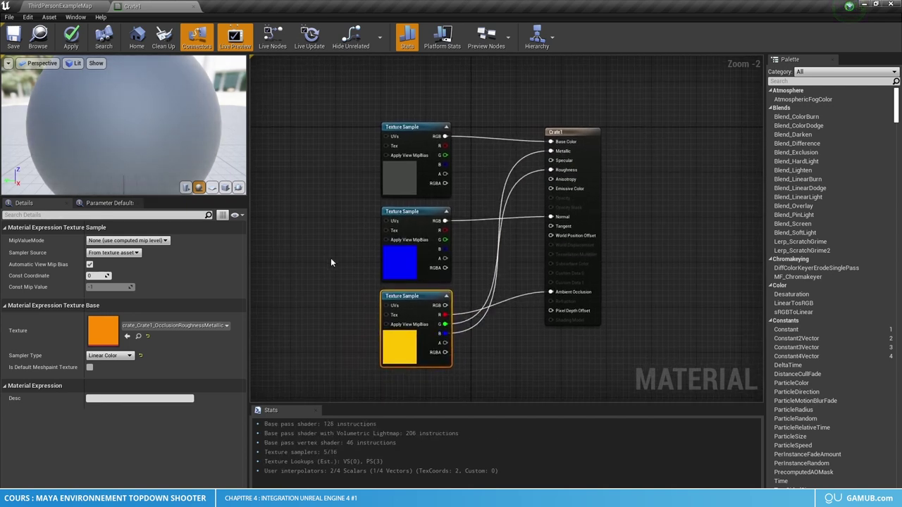
- Add the crate_Crate1_Emissive texture sample and move the base color and normal map nodes upward
{"action": "right_click_drag", "start_coordinate": [330, 258], "coordinate": [442, 256]}
{"action": "scroll", "coordinate": [443, 260], "scroll_direction": "down", "scroll_amount": 1}
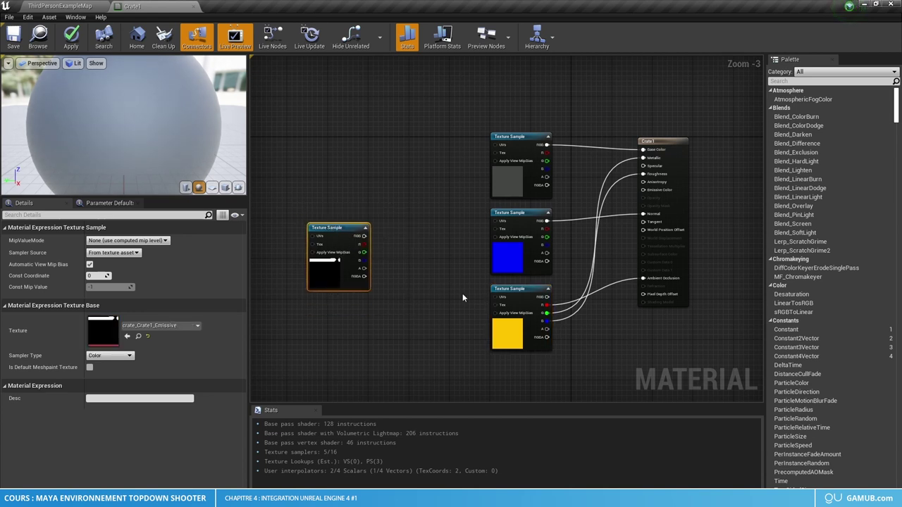
{"action": "right_click_drag", "start_coordinate": [462, 297], "coordinate": [444, 300]}
{"action": "mouse_move", "coordinate": [499, 142]}
{"action": "left_mouse_down"}
{"action": "mouse_move", "coordinate": [489, 79]}
{"action": "mouse_move", "coordinate": [505, 98]}
{"action": "left_mouse_up"}
{"action": "left_click_drag", "start_coordinate": [510, 268], "coordinate": [515, 167]}
{"action": "left_click", "coordinate": [480, 291]}
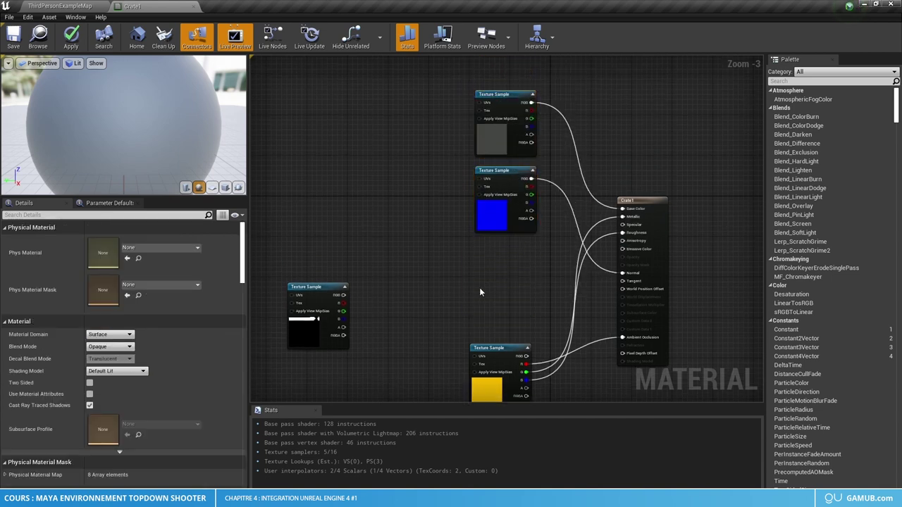
- Position the emissive texture node and pull a wire from its RGB output
{"action": "left_click_drag", "start_coordinate": [310, 293], "coordinate": [306, 268]}
{"action": "right_click_drag", "start_coordinate": [393, 284], "coordinate": [416, 269]}
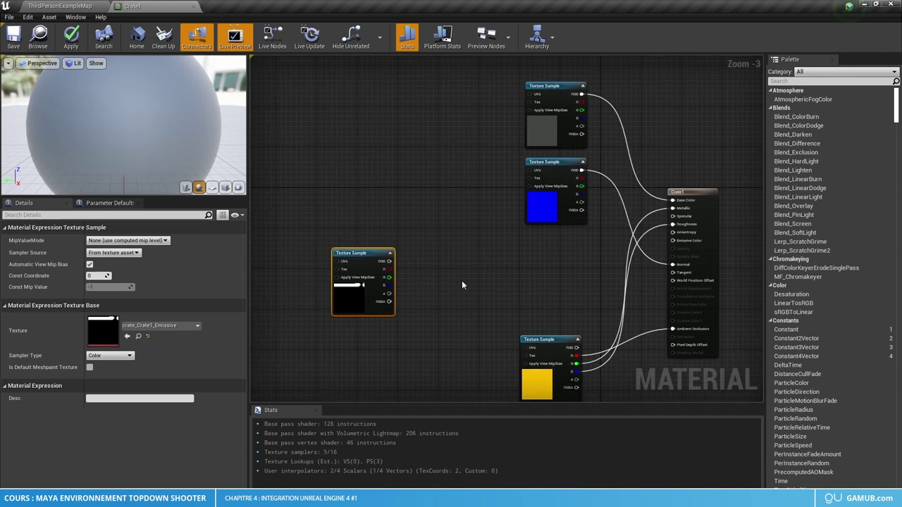
{"action": "scroll", "coordinate": [395, 283], "scroll_direction": "up", "scroll_amount": 1}
{"action": "scroll", "coordinate": [337, 277], "scroll_direction": "up", "scroll_amount": 1}
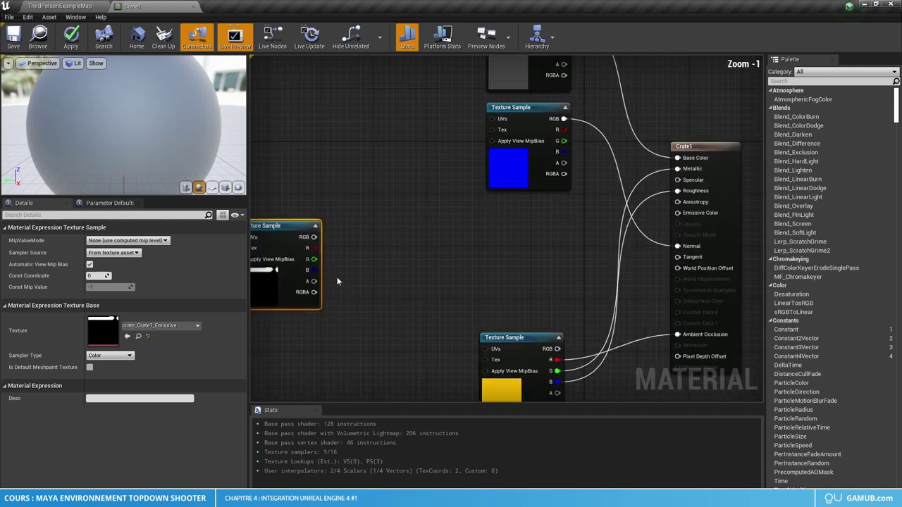
{"action": "scroll", "coordinate": [324, 278], "scroll_direction": "up", "scroll_amount": 1}
{"action": "scroll", "coordinate": [310, 278], "scroll_direction": "up", "scroll_amount": 1}
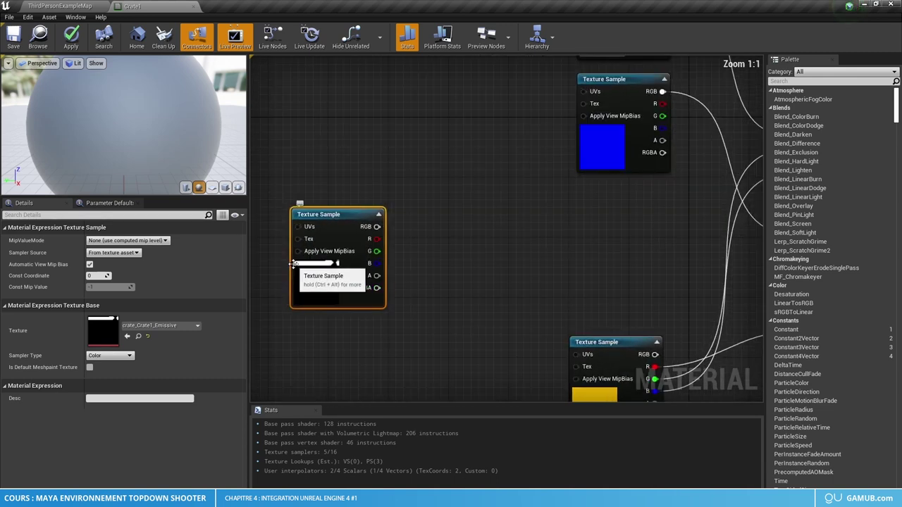
{"action": "right_click_drag", "start_coordinate": [438, 280], "coordinate": [448, 295]}
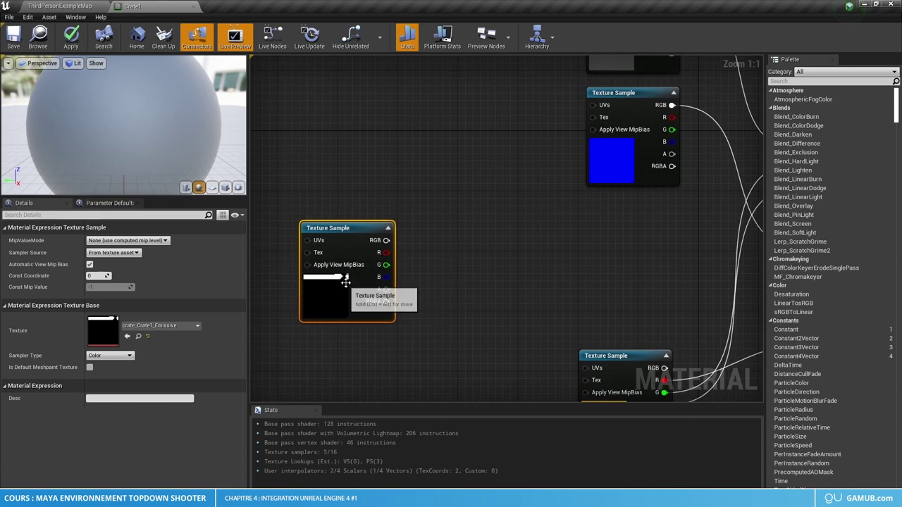
{"action": "right_click_drag", "start_coordinate": [445, 258], "coordinate": [423, 300]}
{"action": "left_click_drag", "start_coordinate": [318, 260], "coordinate": [329, 221]}
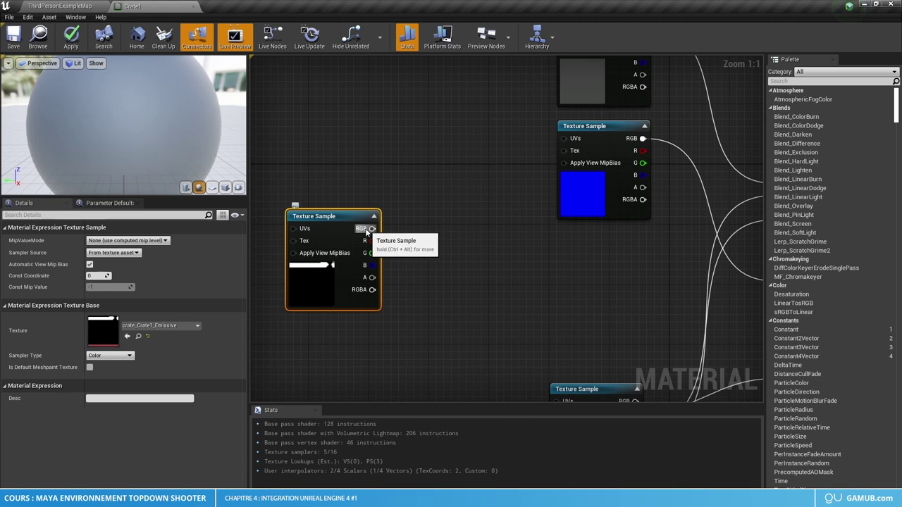
{"action": "left_click_drag", "start_coordinate": [361, 231], "coordinate": [370, 234]}
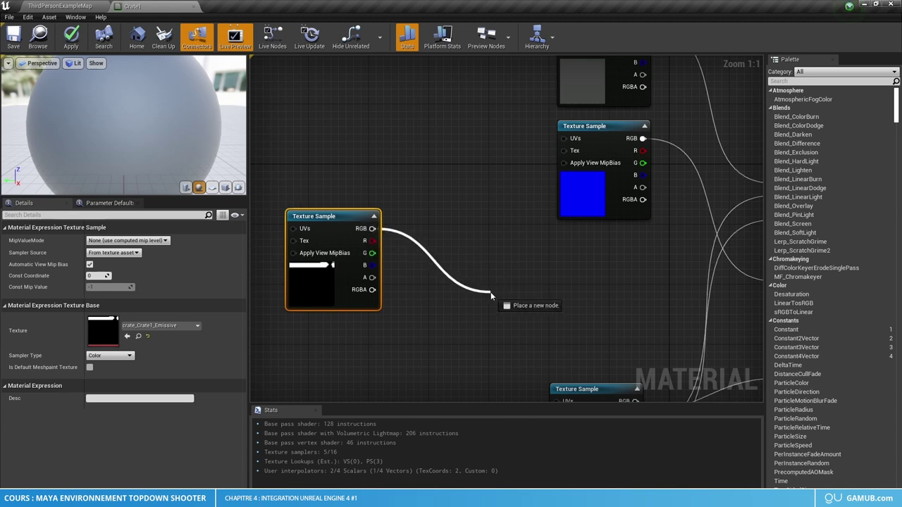
- Feed the emissive texture's RGB into input A of a new Multiply node
{"action": "left_click_drag", "start_coordinate": [491, 294], "coordinate": [491, 295]}
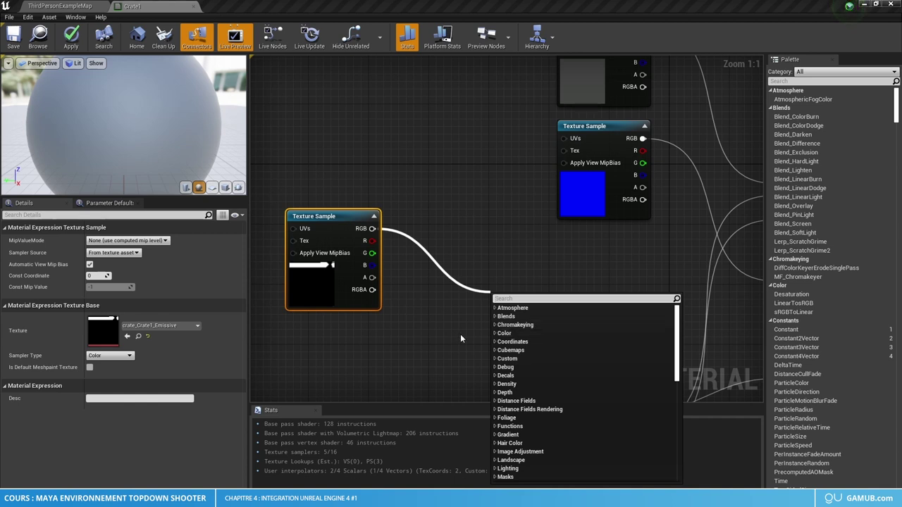
{"action": "type", "text": "multi"}
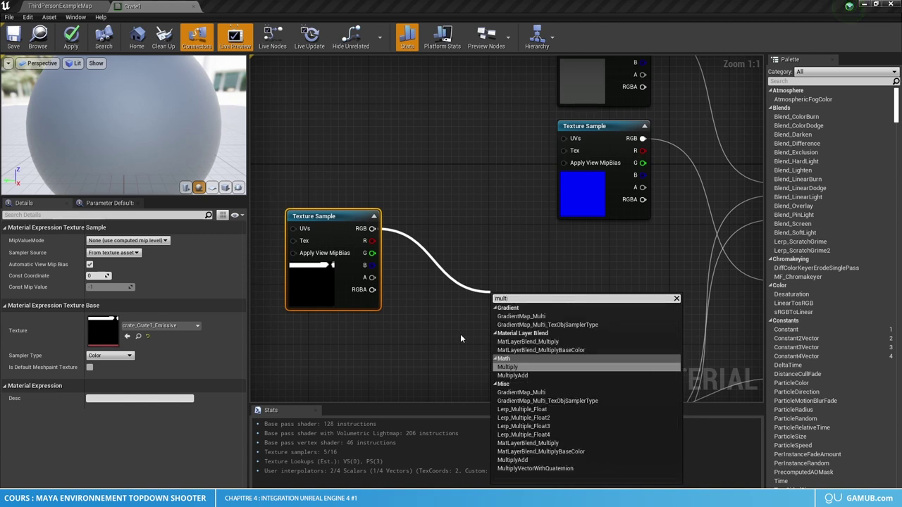
{"action": "left_click", "coordinate": [521, 367]}
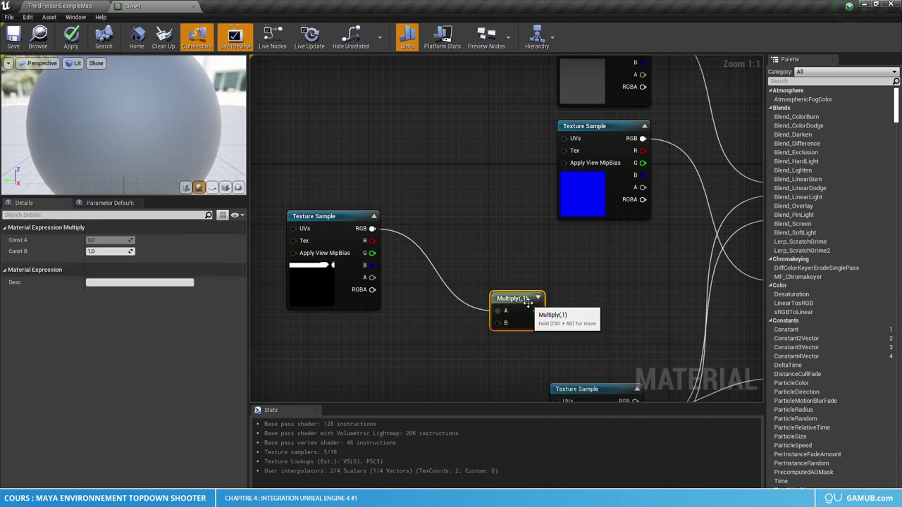
{"action": "mouse_move", "coordinate": [528, 302]}
{"action": "left_mouse_down"}
{"action": "mouse_move", "coordinate": [519, 280]}
{"action": "mouse_move", "coordinate": [391, 370]}
{"action": "left_mouse_up"}
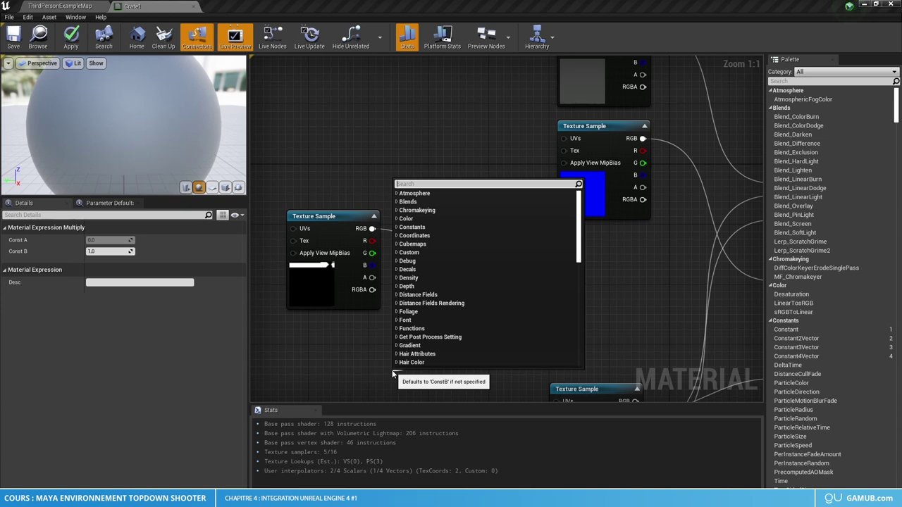
- Connect a 0,0,0 Constant3Vector to the Multiply node's B input and tidy the layout
{"action": "type", "text": "constant"}
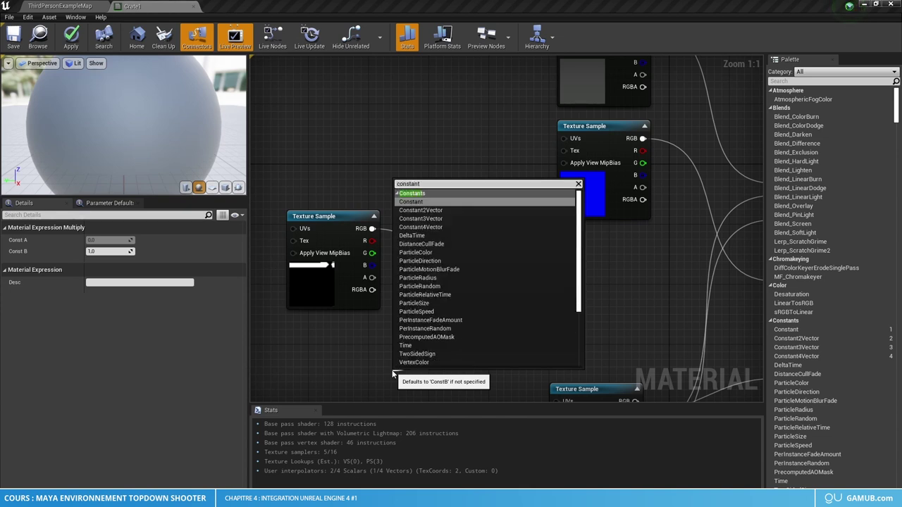
{"action": "left_click", "coordinate": [439, 220]}
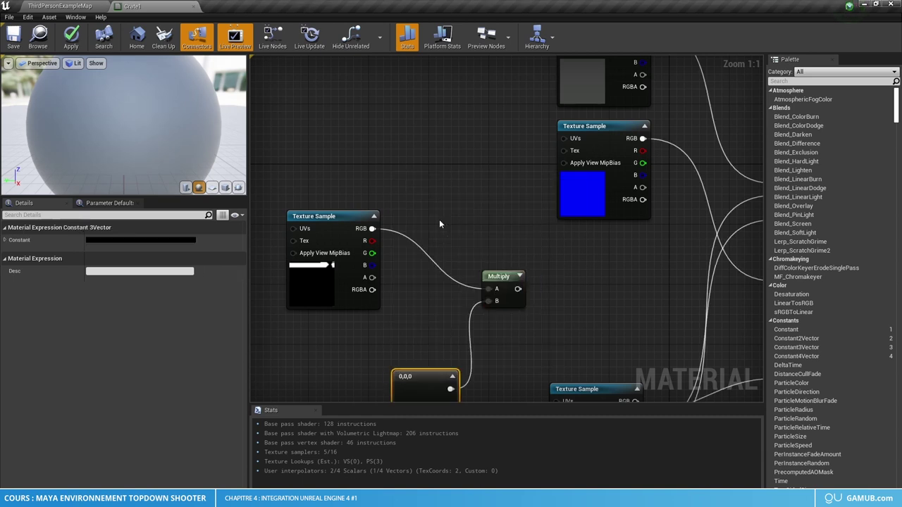
{"action": "left_click_drag", "start_coordinate": [419, 375], "coordinate": [358, 336]}
{"action": "right_click_drag", "start_coordinate": [357, 336], "coordinate": [384, 306]}
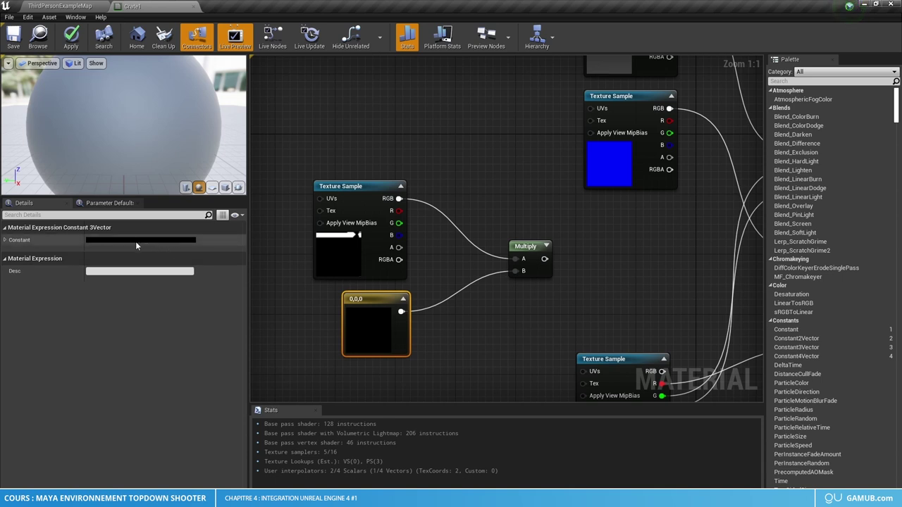
{"action": "right_click_drag", "start_coordinate": [438, 321], "coordinate": [424, 343]}
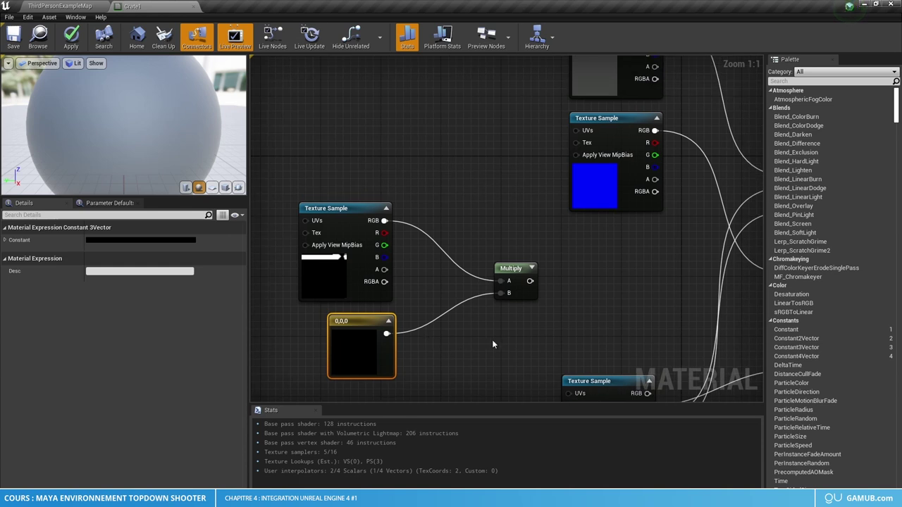
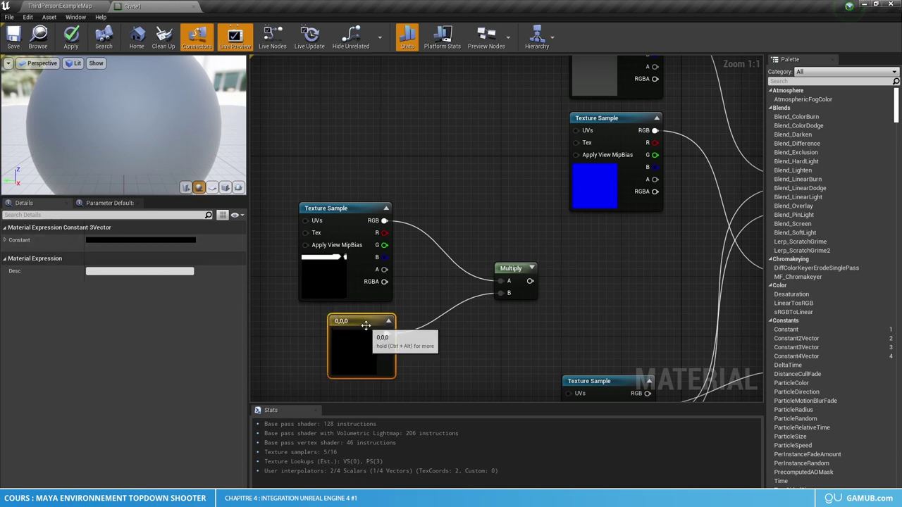
- Convert the black Constant3Vector feeding Multiply's B into a vector parameter named Emissive_Color
{"action": "right_click", "coordinate": [342, 321]}
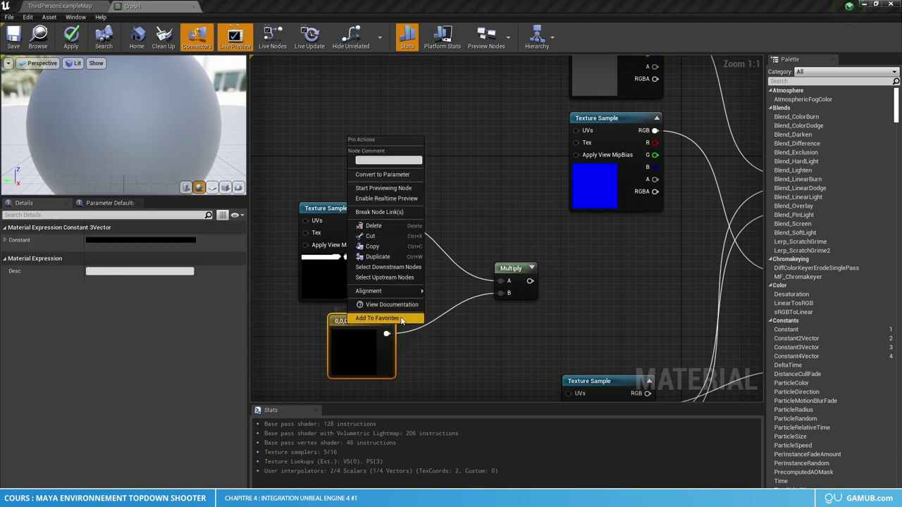
{"action": "left_click", "coordinate": [392, 176]}
{"action": "type", "text": "Emissive_"}
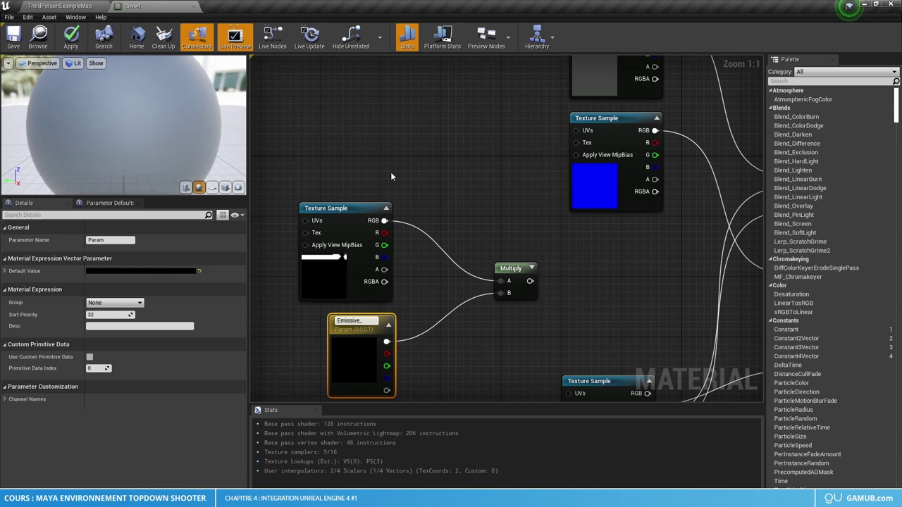
{"action": "type", "text": "Color"}
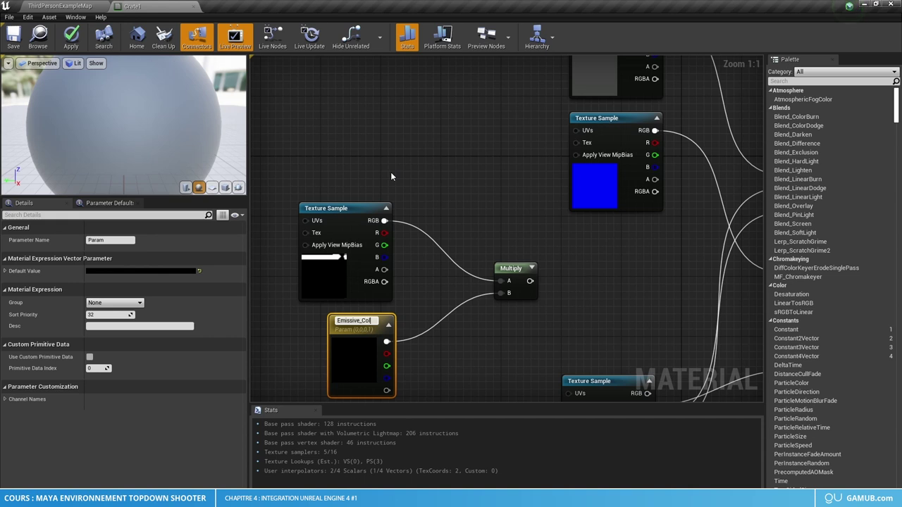
{"action": "key", "text": "Return"}
{"action": "left_click_drag", "start_coordinate": [359, 332], "coordinate": [351, 324]}
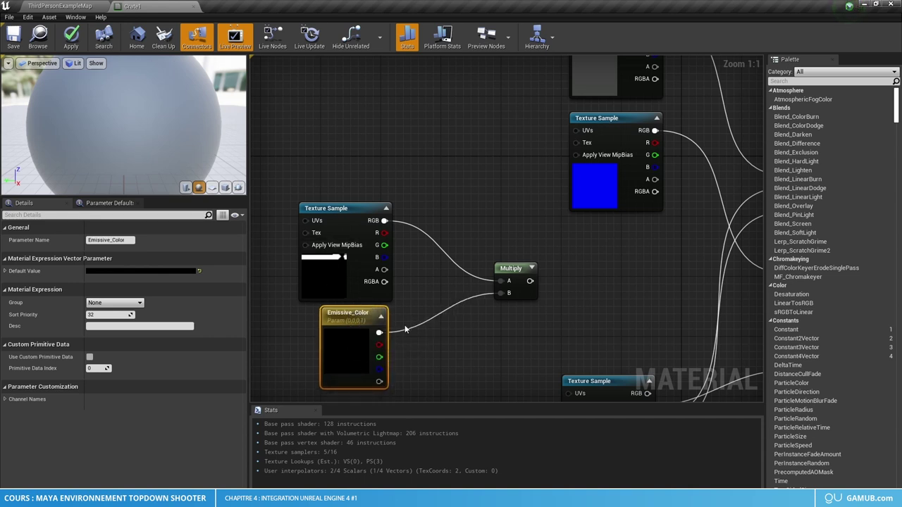
{"action": "right_click_drag", "start_coordinate": [440, 324], "coordinate": [396, 298]}
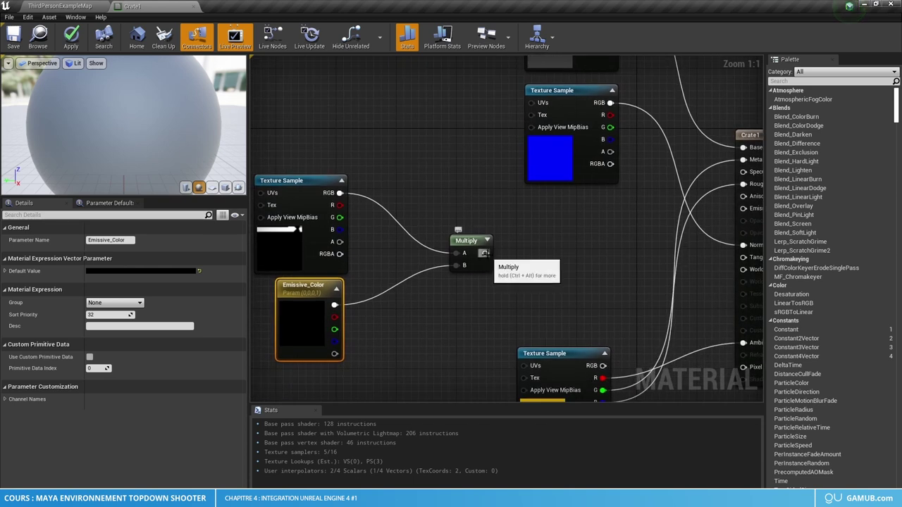
- Chain a second Multiply whose B input is a ScalarParameter named Emissive_Intensity
{"action": "left_click_drag", "start_coordinate": [484, 253], "coordinate": [548, 275]}
{"action": "type", "text": "multiply"}
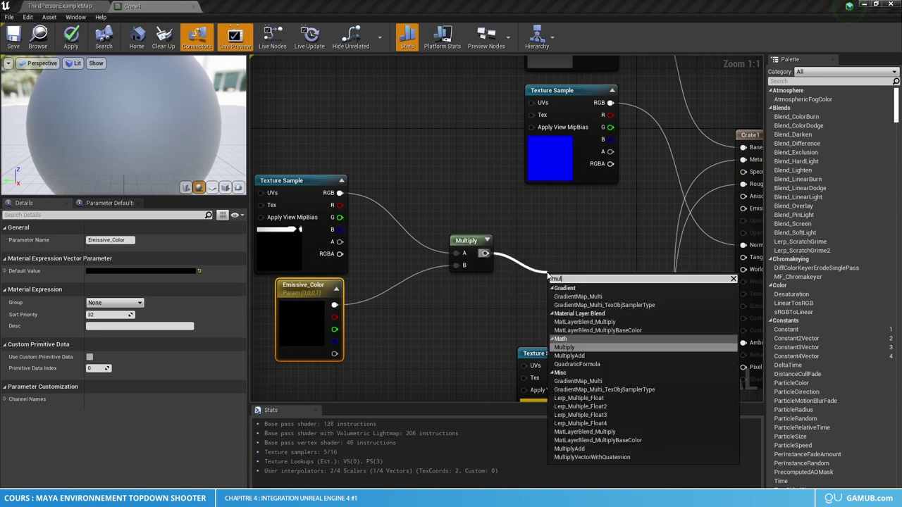
{"action": "key", "text": "Return"}
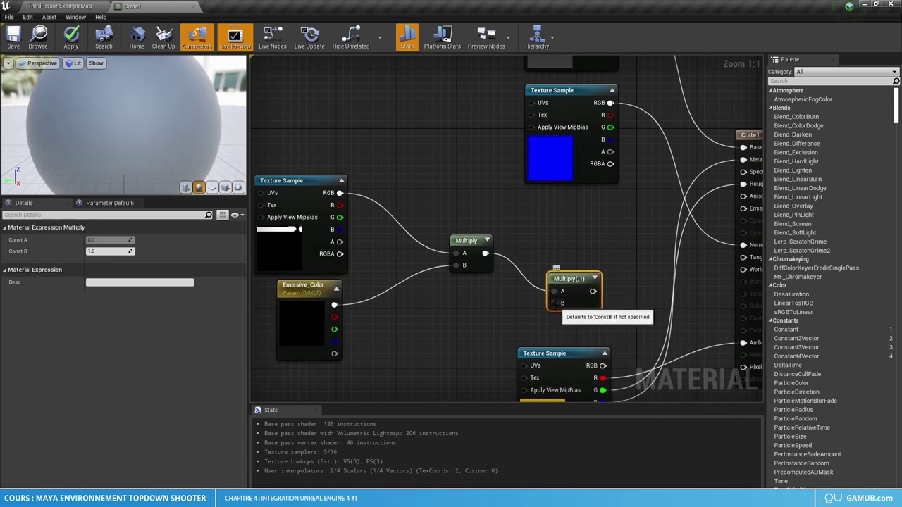
{"action": "left_click_drag", "start_coordinate": [551, 304], "coordinate": [472, 333]}
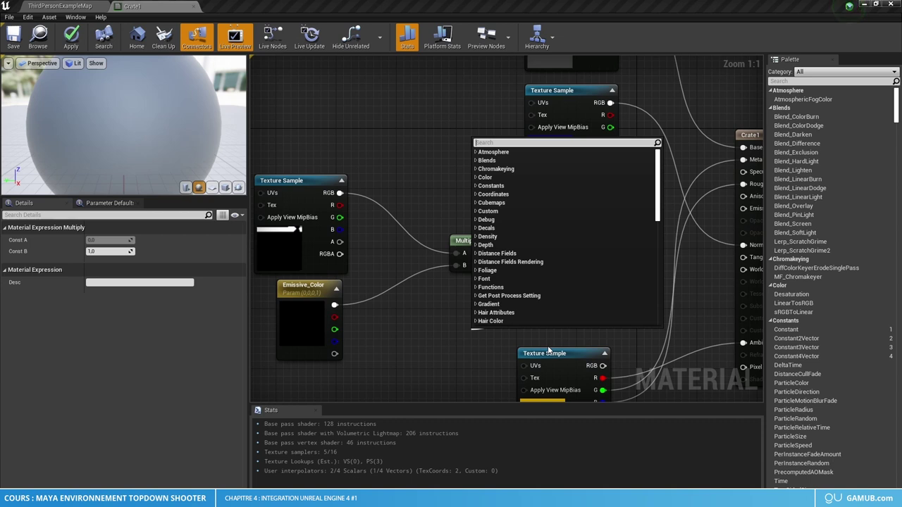
{"action": "type", "text": "sca"}
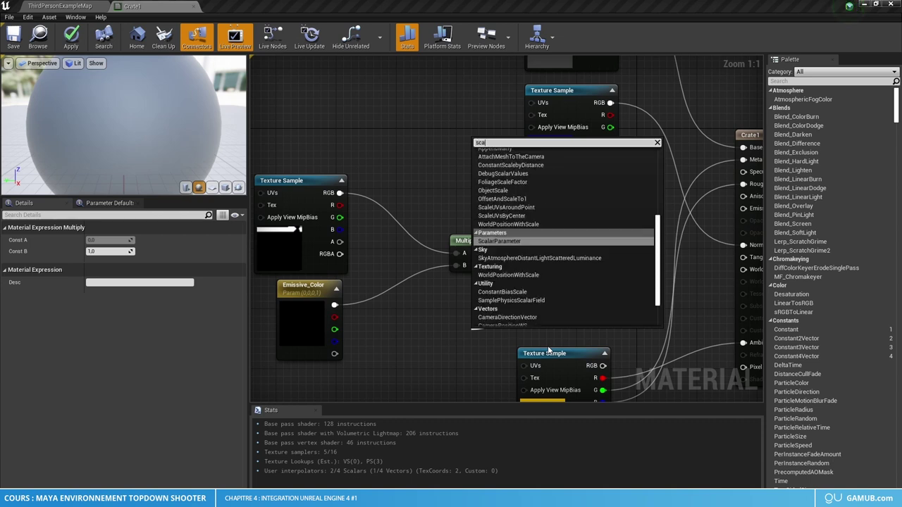
{"action": "type", "text": "la"}
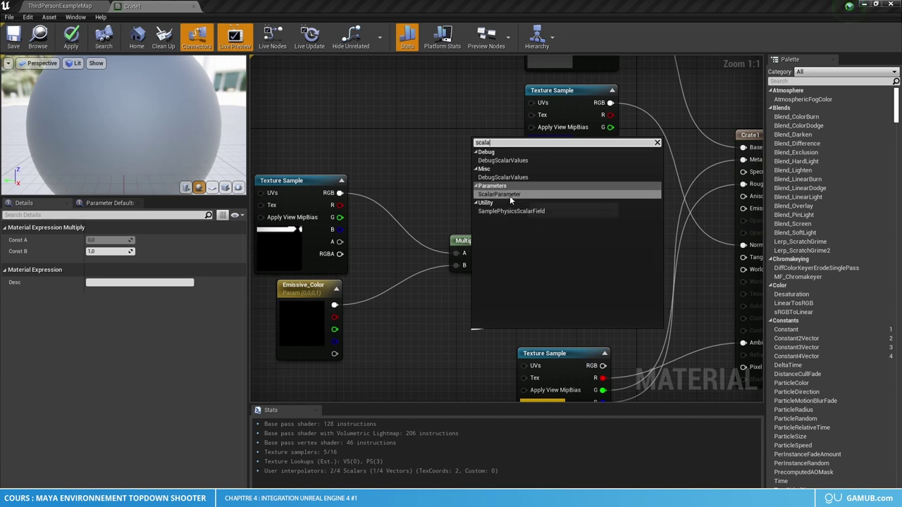
{"action": "left_click", "coordinate": [510, 195]}
{"action": "type", "text": "Emissive_Intensity"}
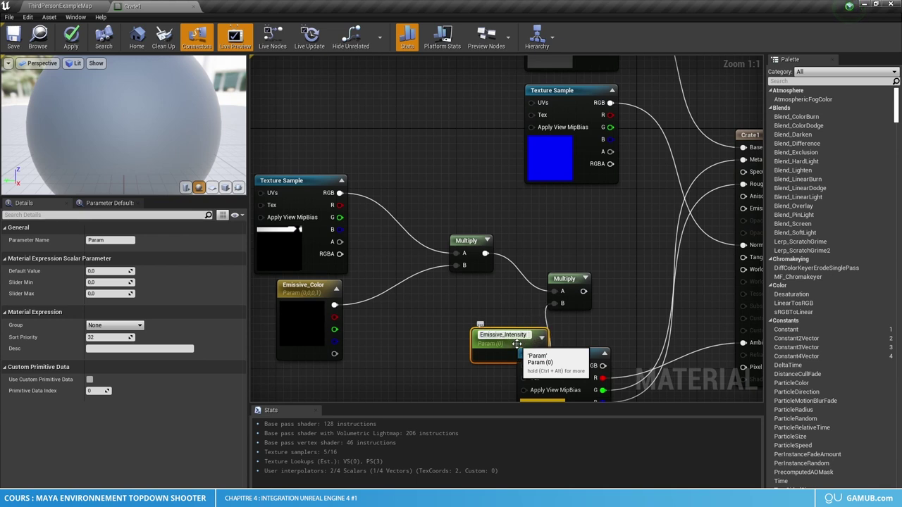
{"action": "key", "text": "Return"}
- Wire the second Multiply into Crate1's Emissive Color and apply the material
{"action": "left_click_drag", "start_coordinate": [516, 344], "coordinate": [487, 324]}
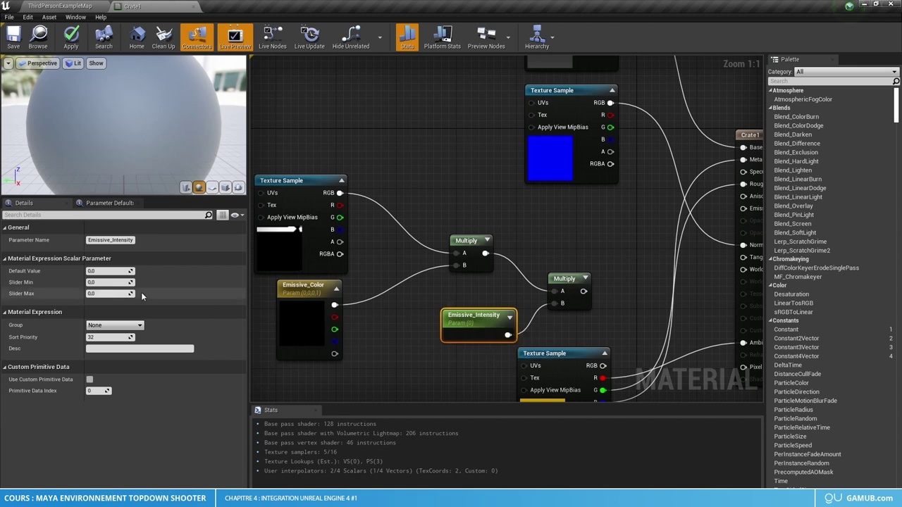
{"action": "right_click_drag", "start_coordinate": [587, 292], "coordinate": [567, 267]}
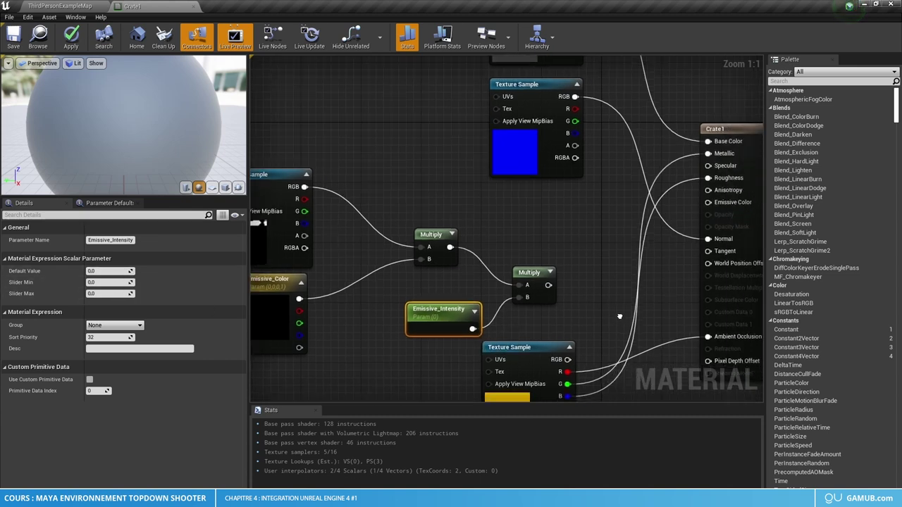
{"action": "left_click_drag", "start_coordinate": [564, 268], "coordinate": [724, 221]}
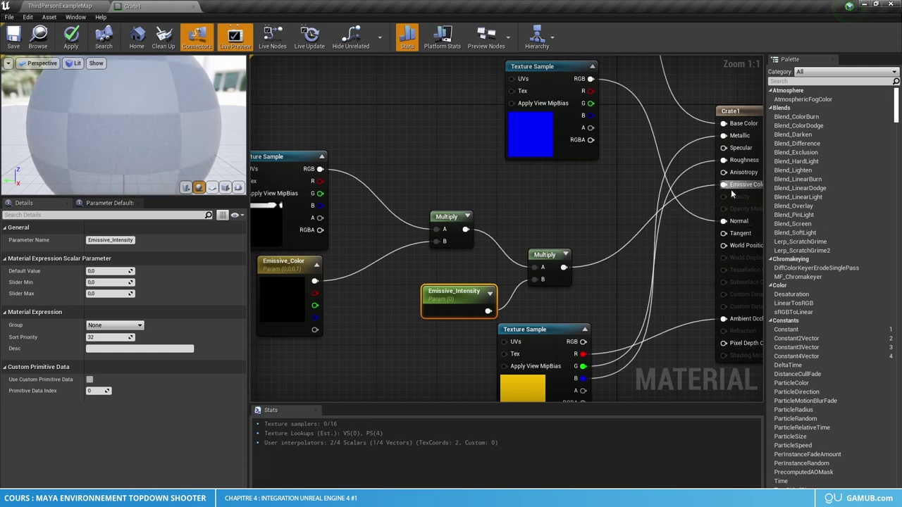
{"action": "scroll", "coordinate": [602, 262], "scroll_direction": "down", "scroll_amount": 2}
{"action": "scroll", "coordinate": [573, 288], "scroll_direction": "down", "scroll_amount": 2}
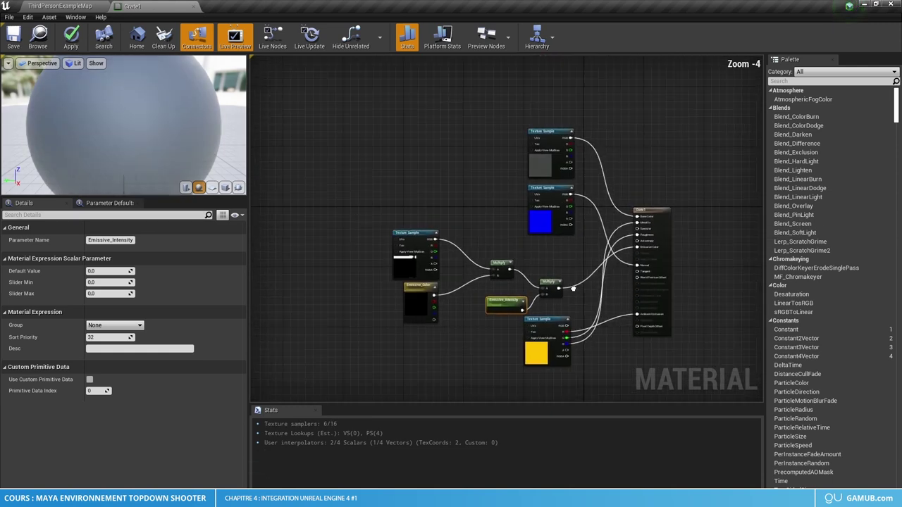
{"action": "left_click", "coordinate": [72, 39]}
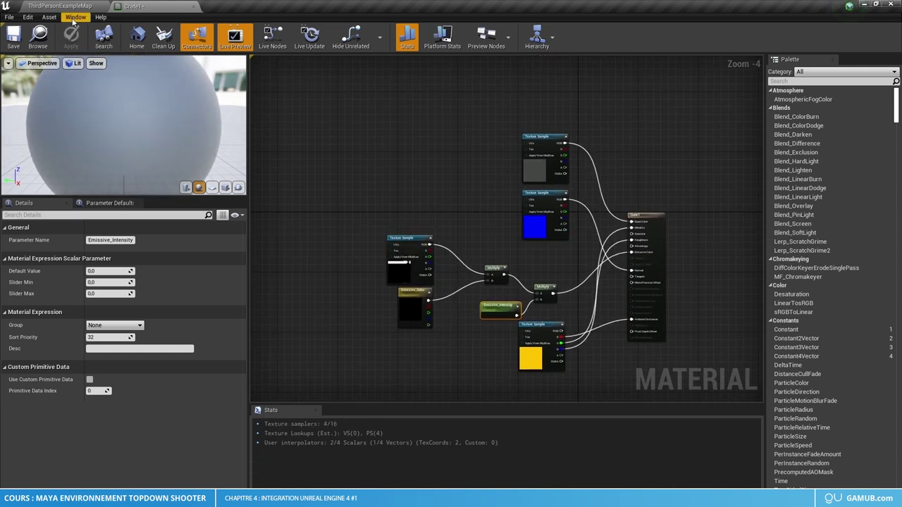
- Open the Door1 material from _mats and delete the stray node in its graph
{"action": "left_click", "coordinate": [70, 11]}
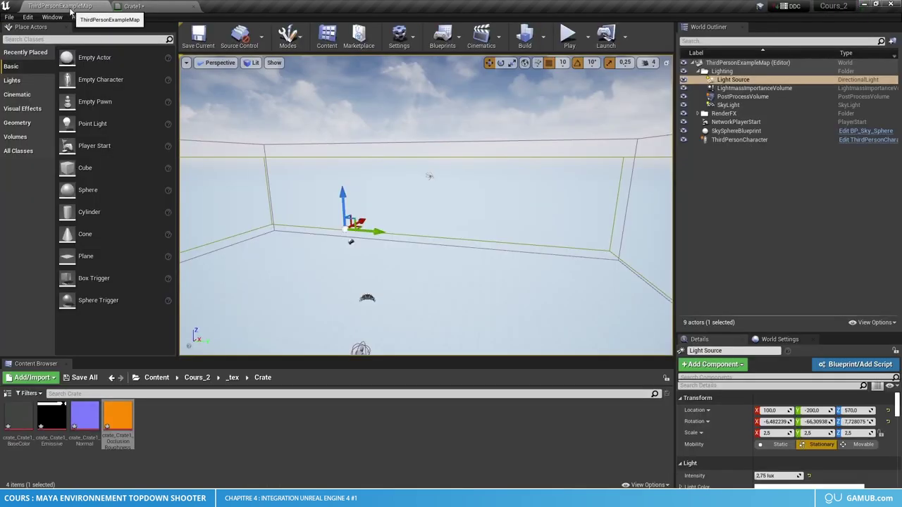
{"action": "left_click", "coordinate": [233, 378]}
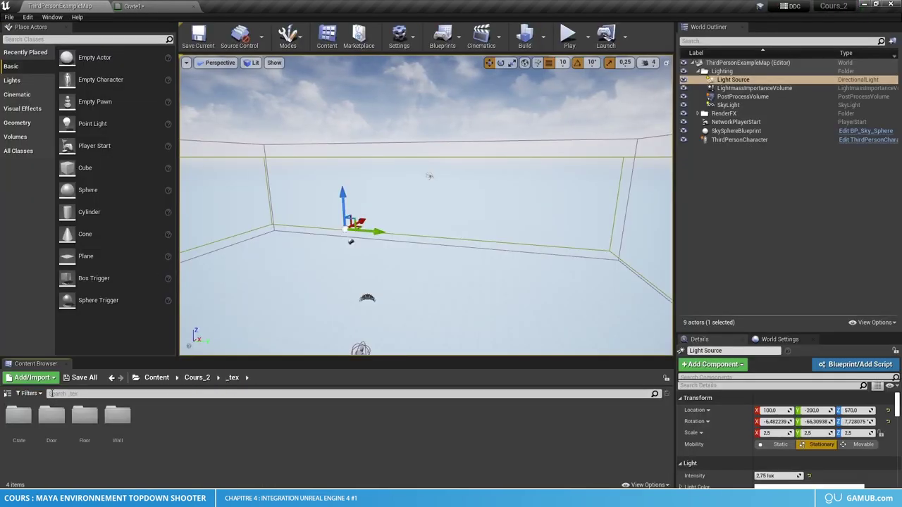
{"action": "left_click", "coordinate": [189, 378]}
{"action": "double_click", "coordinate": [51, 420]}
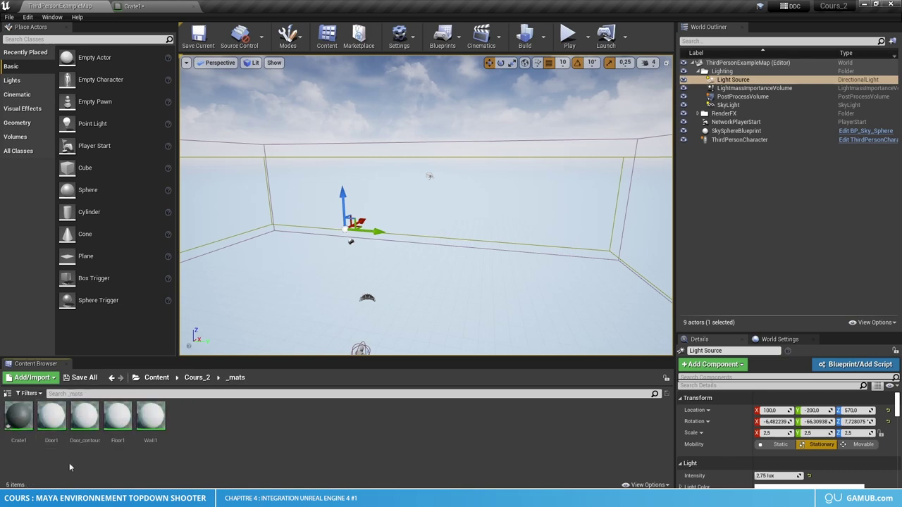
{"action": "double_click", "coordinate": [51, 423]}
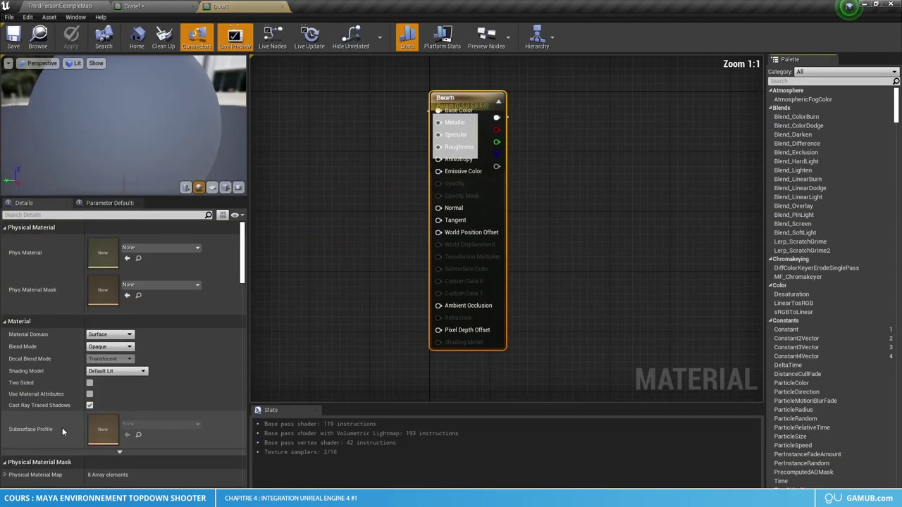
{"action": "left_click", "coordinate": [494, 105]}
{"action": "key", "text": "Delete"}
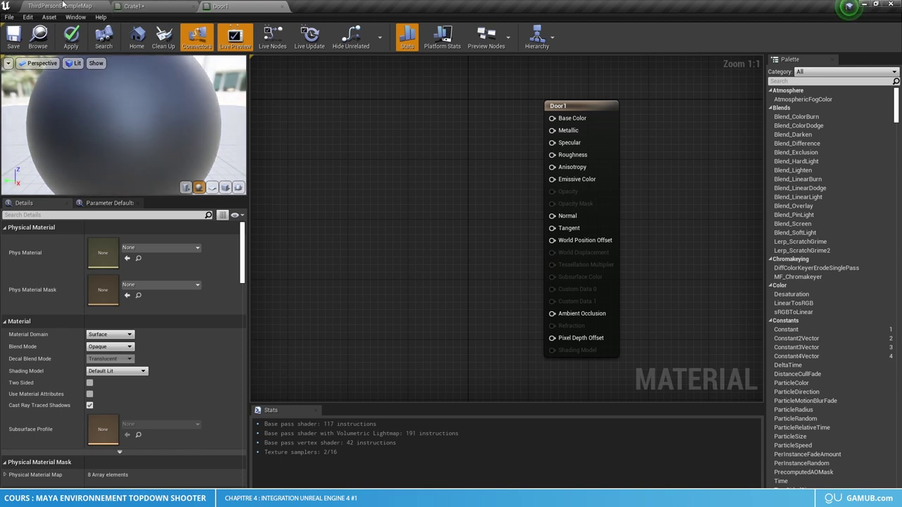
- Drag the three Door1 textures from _tex/Door into the Door1 material graph
{"action": "left_click", "coordinate": [63, 6]}
{"action": "left_click", "coordinate": [8, 395]}
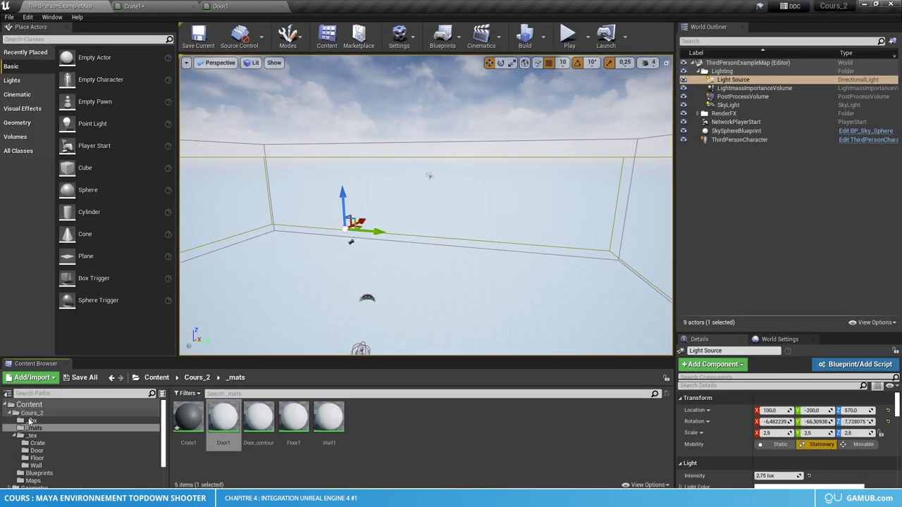
{"action": "left_click", "coordinate": [32, 436]}
{"action": "left_click", "coordinate": [7, 394]}
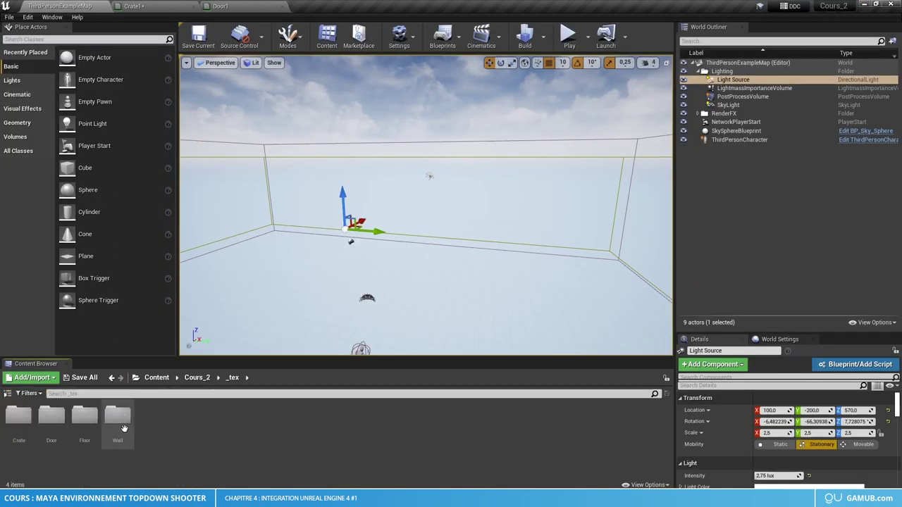
{"action": "double_click", "coordinate": [51, 416]}
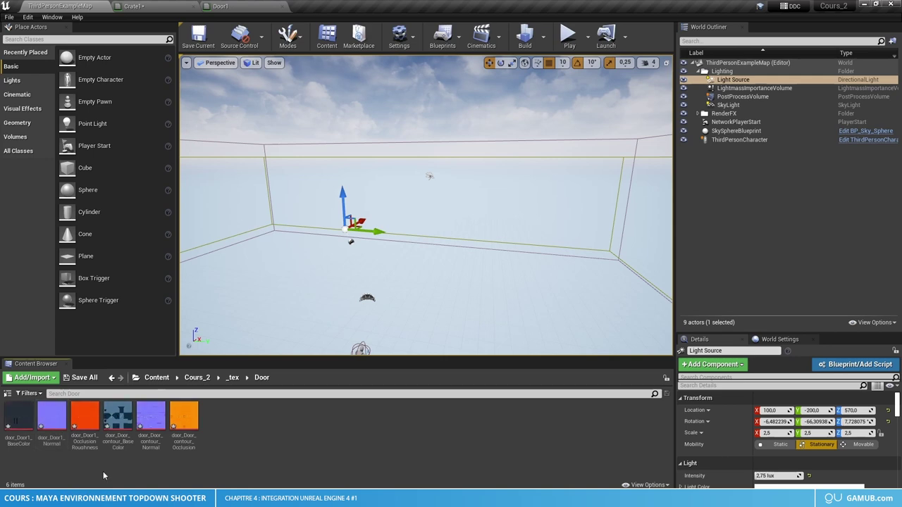
{"action": "left_click", "coordinate": [84, 421], "text": "shift"}
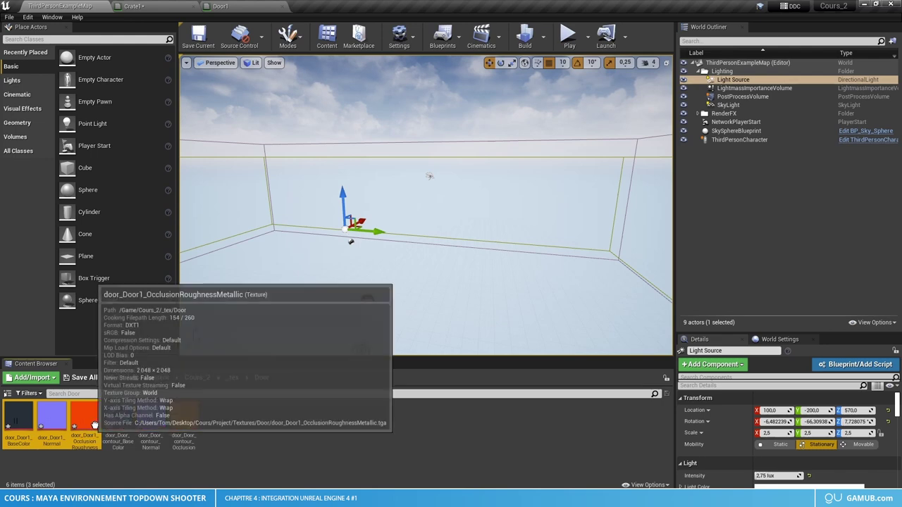
{"action": "mouse_move", "coordinate": [84, 422]}
{"action": "left_mouse_down"}
{"action": "mouse_move", "coordinate": [231, 6]}
{"action": "mouse_move", "coordinate": [392, 224]}
{"action": "mouse_move", "coordinate": [361, 111]}
{"action": "left_mouse_up"}
- Connect the Door1 base colour texture to Base Color and the normal map to Normal
{"action": "right_click_drag", "start_coordinate": [434, 160], "coordinate": [391, 205]}
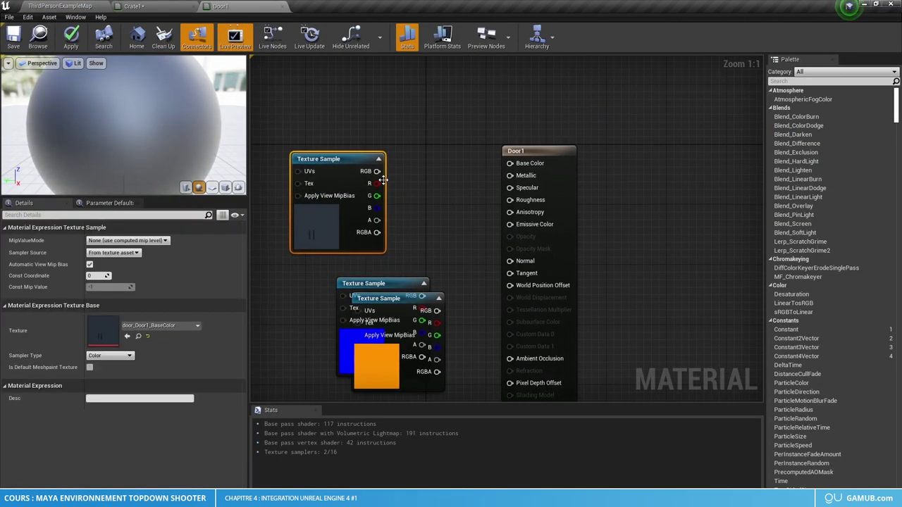
{"action": "left_click_drag", "start_coordinate": [377, 171], "coordinate": [510, 162]}
{"action": "left_click_drag", "start_coordinate": [395, 283], "coordinate": [363, 271]}
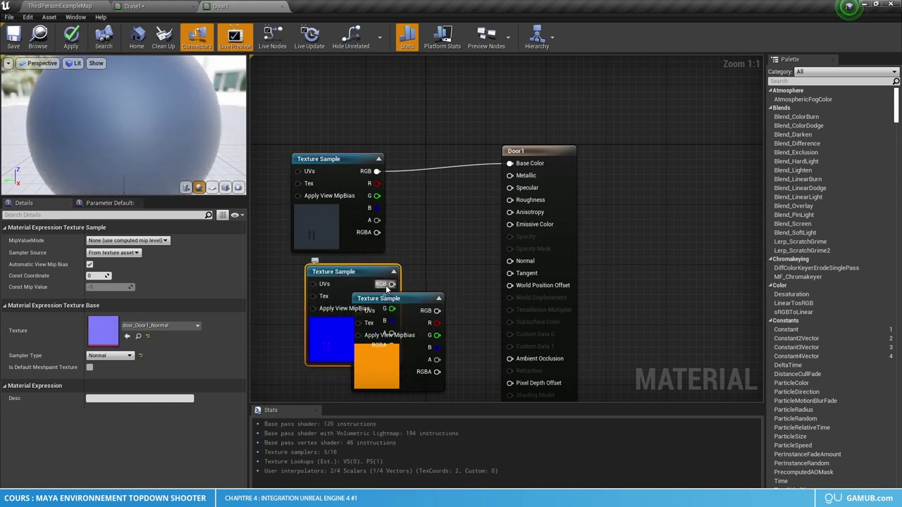
{"action": "left_click_drag", "start_coordinate": [522, 264], "coordinate": [510, 261]}
- Feed the packed texture's R, G, B into Ambient Occlusion, Roughness and Metallic, then apply
{"action": "right_click_drag", "start_coordinate": [465, 296], "coordinate": [487, 202]}
{"action": "left_click_drag", "start_coordinate": [395, 205], "coordinate": [362, 284]}
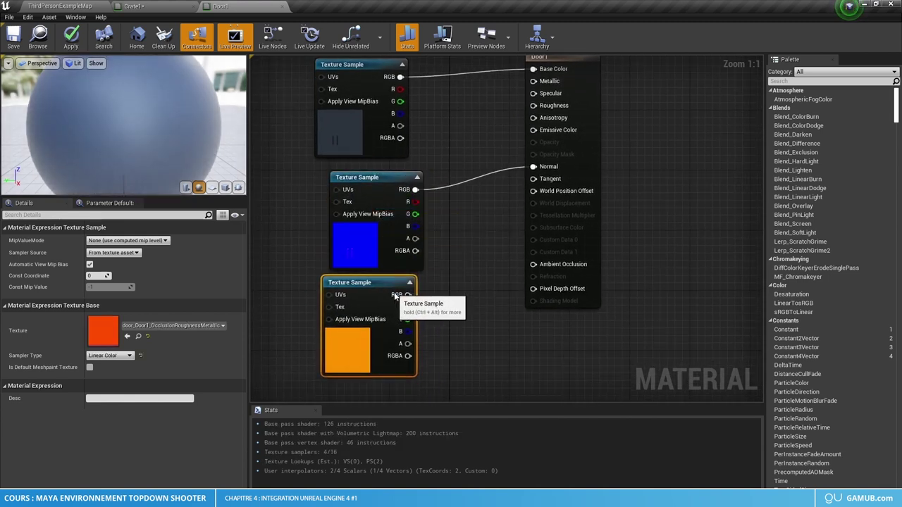
{"action": "right_click_drag", "start_coordinate": [413, 312], "coordinate": [398, 326]}
{"action": "left_click_drag", "start_coordinate": [392, 321], "coordinate": [518, 279]}
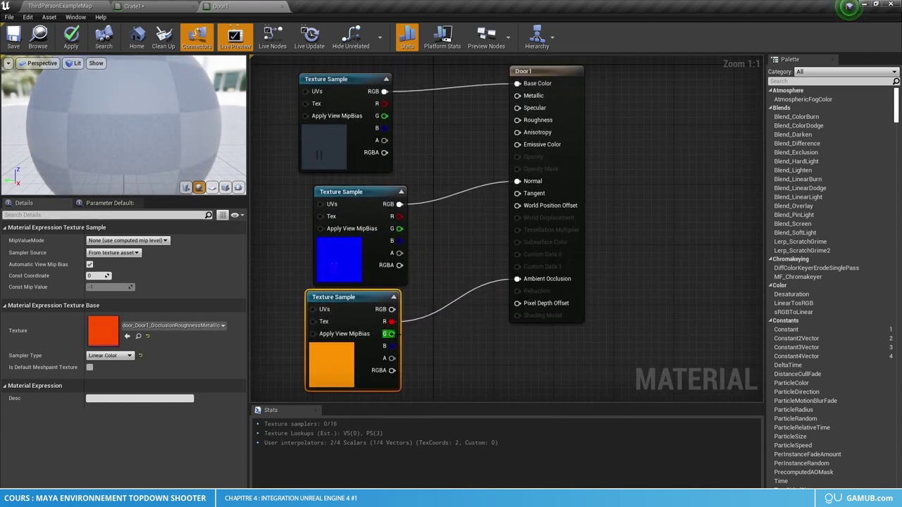
{"action": "mouse_move", "coordinate": [392, 334]}
{"action": "left_mouse_down"}
{"action": "mouse_move", "coordinate": [513, 223]}
{"action": "mouse_move", "coordinate": [517, 120]}
{"action": "left_mouse_up"}
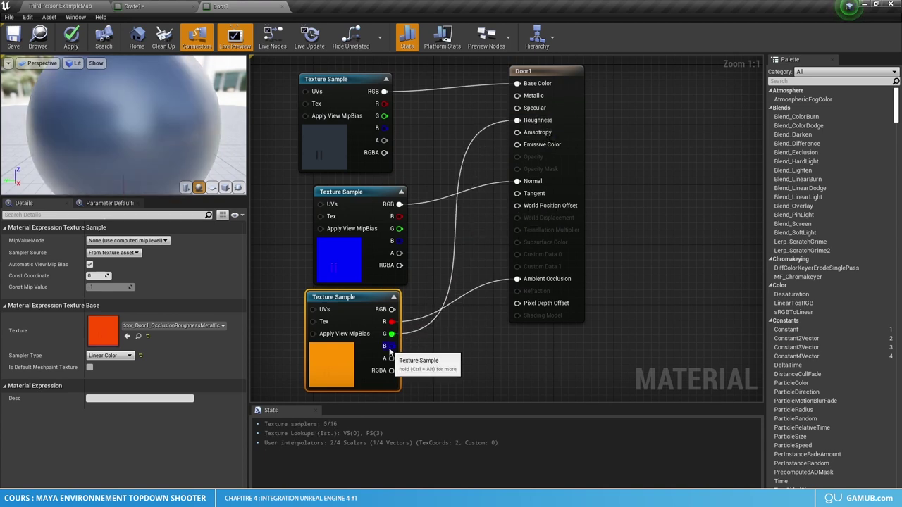
{"action": "mouse_move", "coordinate": [391, 346]}
{"action": "left_mouse_down"}
{"action": "mouse_move", "coordinate": [504, 176]}
{"action": "mouse_move", "coordinate": [522, 103]}
{"action": "left_mouse_up"}
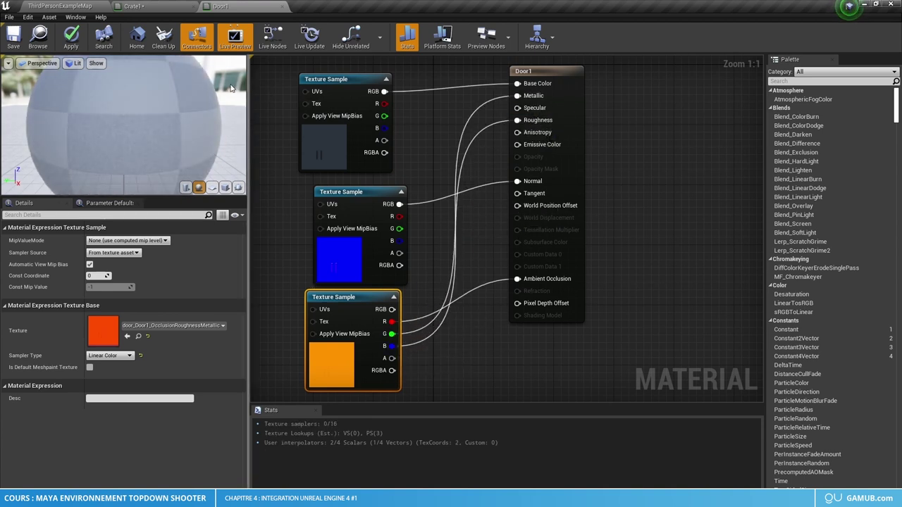
{"action": "left_click", "coordinate": [75, 46]}
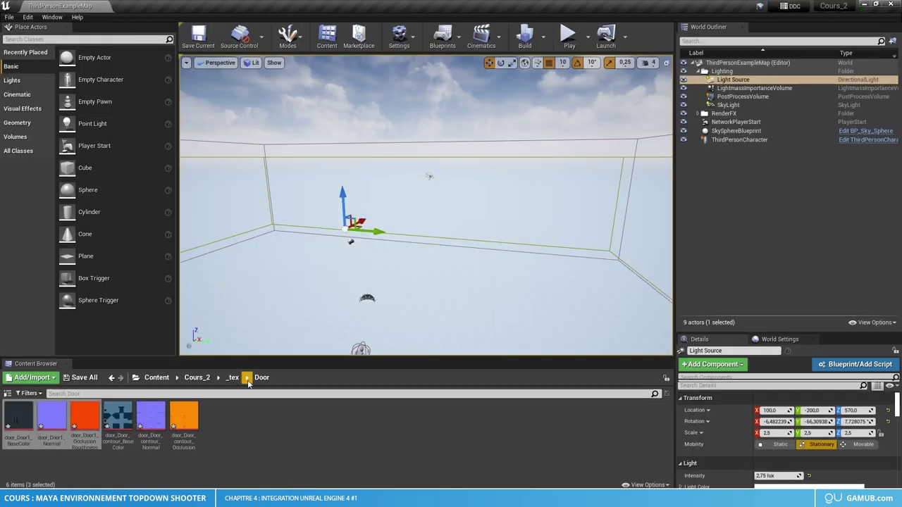
- Open the Door_contour material from Cours_2/_mats
{"action": "left_click", "coordinate": [197, 378]}
{"action": "double_click", "coordinate": [52, 417]}
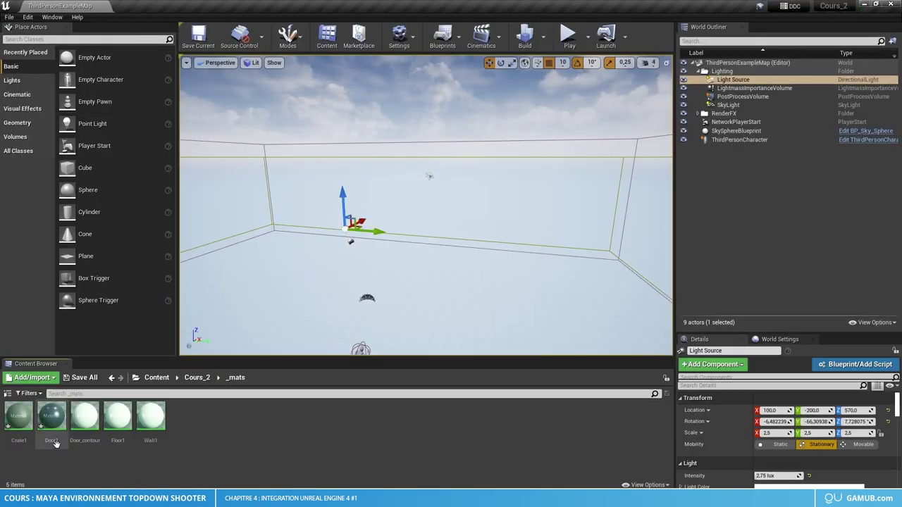
{"action": "left_click", "coordinate": [86, 428]}
{"action": "double_click", "coordinate": [86, 430]}
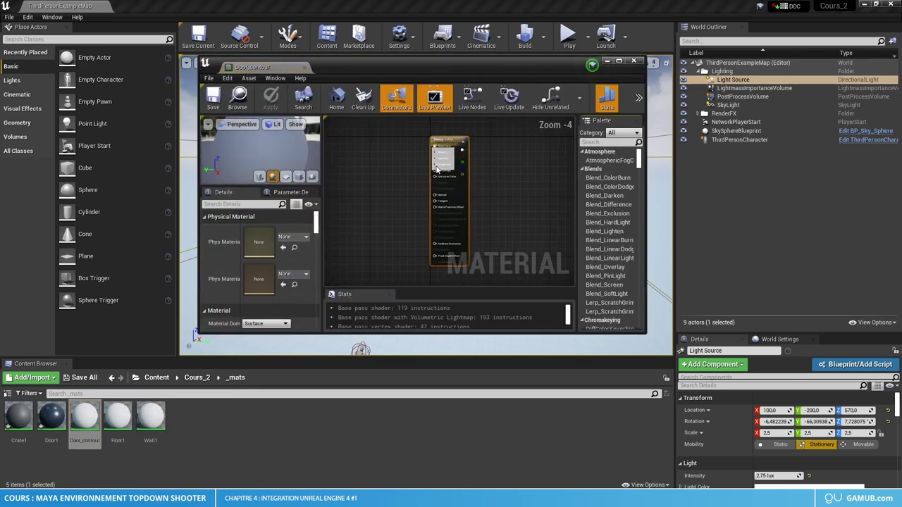
- Drag the three door_contour textures from _tex/Door into the Door_contour graph
{"action": "left_click", "coordinate": [158, 378]}
{"action": "double_click", "coordinate": [119, 419]}
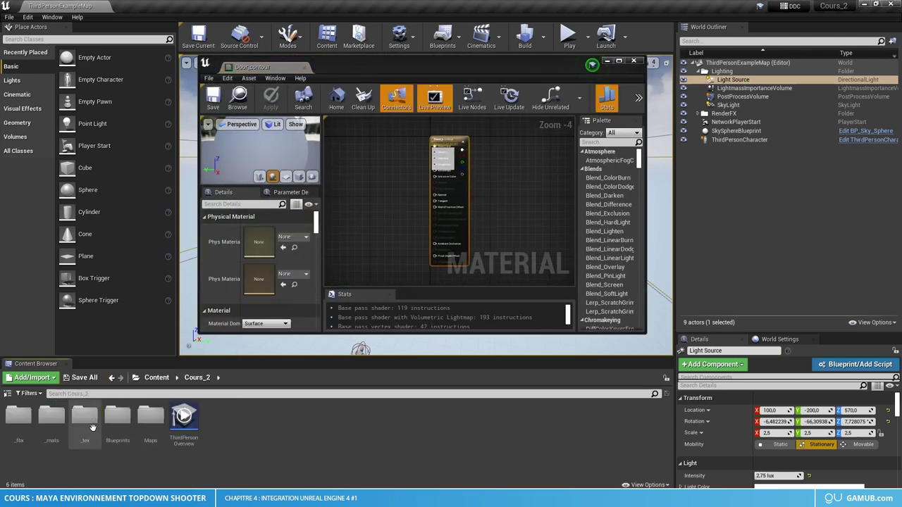
{"action": "double_click", "coordinate": [84, 419]}
{"action": "double_click", "coordinate": [52, 419]}
{"action": "left_click", "coordinate": [118, 419]}
{"action": "left_click", "coordinate": [184, 420], "text": "shift"}
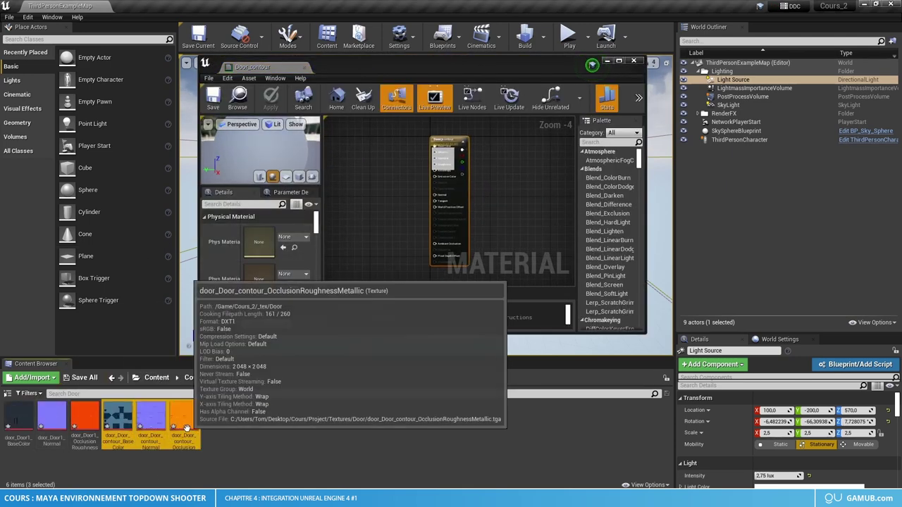
{"action": "left_click_drag", "start_coordinate": [184, 419], "coordinate": [378, 201]}
- Maximise the material editor and delete the Param colour node
{"action": "double_click", "coordinate": [426, 63]}
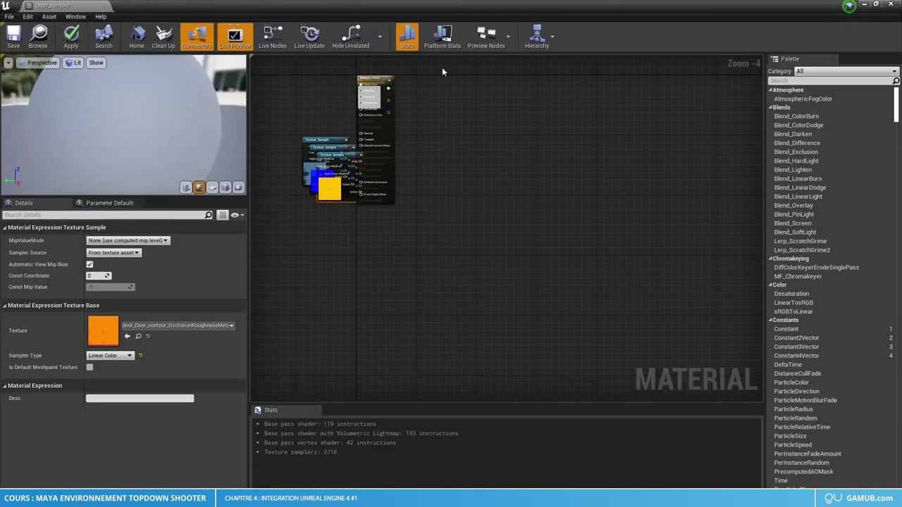
{"action": "scroll", "coordinate": [417, 244], "scroll_direction": "up", "scroll_amount": 5}
{"action": "left_click_drag", "start_coordinate": [395, 101], "coordinate": [494, 108]}
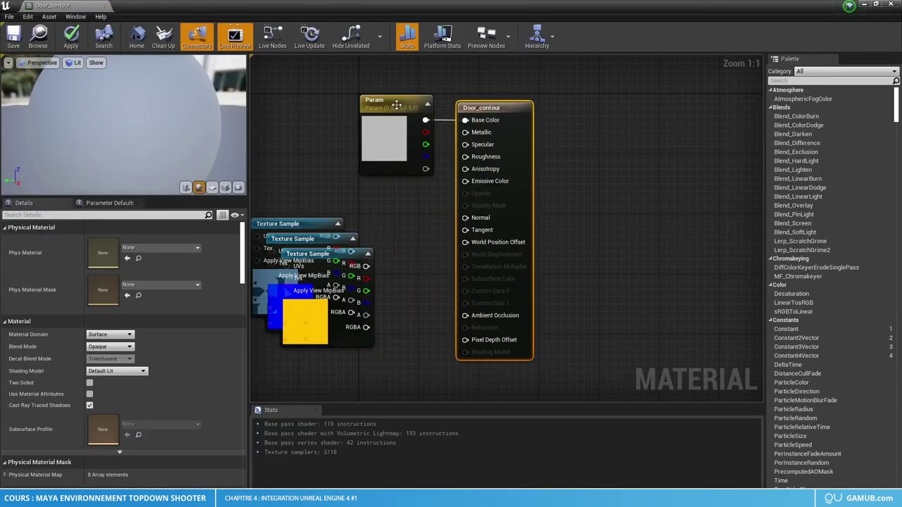
{"action": "left_click", "coordinate": [396, 104]}
{"action": "key", "text": "Delete"}
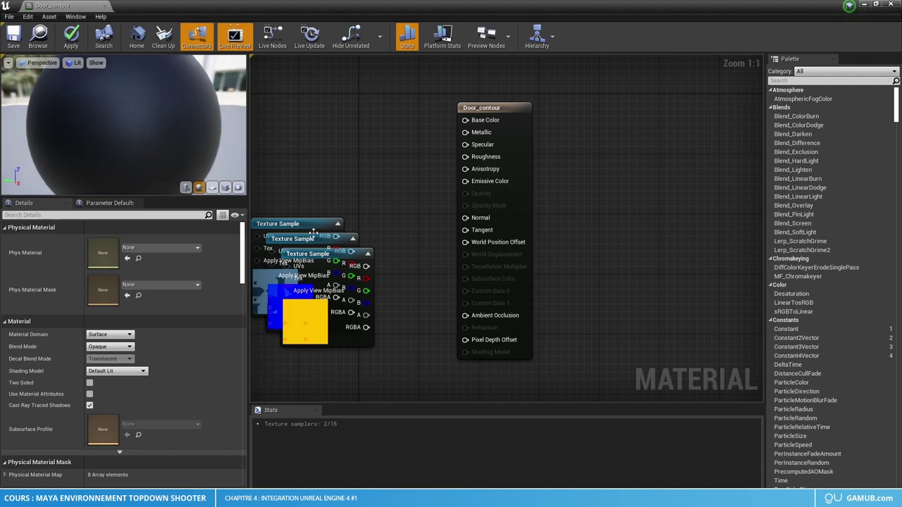
- Wire the door_contour textures to Base Color, Normal, Ambient Occlusion, Roughness and Metallic, then apply
{"action": "mouse_move", "coordinate": [311, 225]}
{"action": "left_mouse_down"}
{"action": "mouse_move", "coordinate": [338, 132]}
{"action": "mouse_move", "coordinate": [465, 119]}
{"action": "left_mouse_up"}
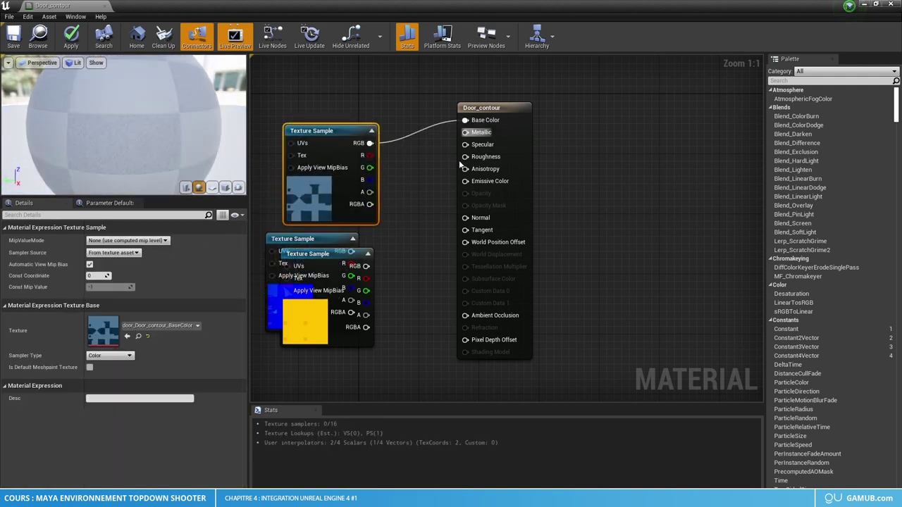
{"action": "left_click_drag", "start_coordinate": [324, 261], "coordinate": [329, 348]}
{"action": "left_click_drag", "start_coordinate": [351, 251], "coordinate": [465, 218]}
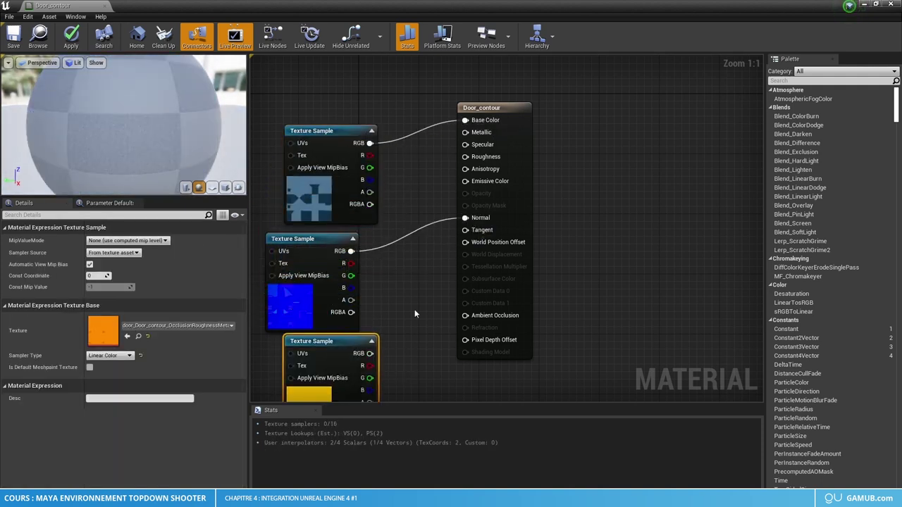
{"action": "right_click_drag", "start_coordinate": [414, 309], "coordinate": [413, 199]}
{"action": "left_click_drag", "start_coordinate": [380, 247], "coordinate": [475, 197]}
{"action": "scroll", "coordinate": [423, 278], "scroll_direction": "down", "scroll_amount": 1}
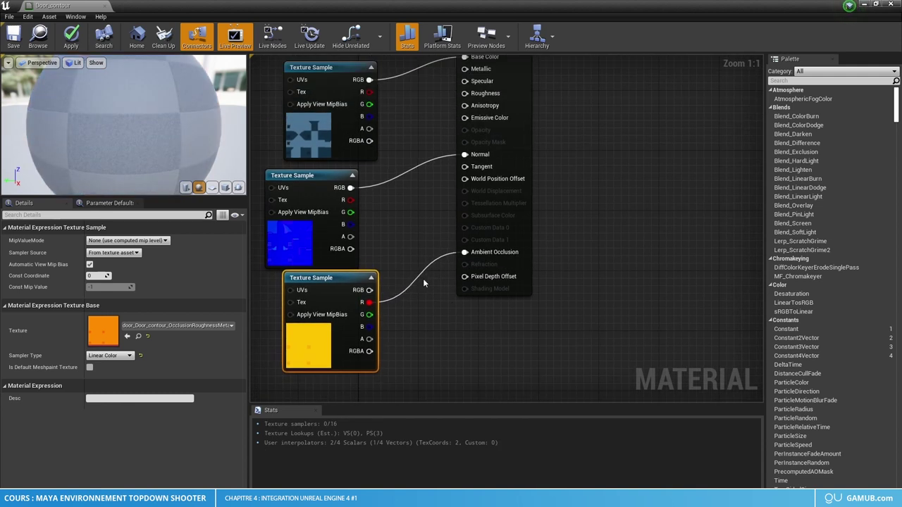
{"action": "mouse_move", "coordinate": [379, 311]}
{"action": "left_mouse_down"}
{"action": "mouse_move", "coordinate": [440, 205]}
{"action": "mouse_move", "coordinate": [467, 119]}
{"action": "left_mouse_up"}
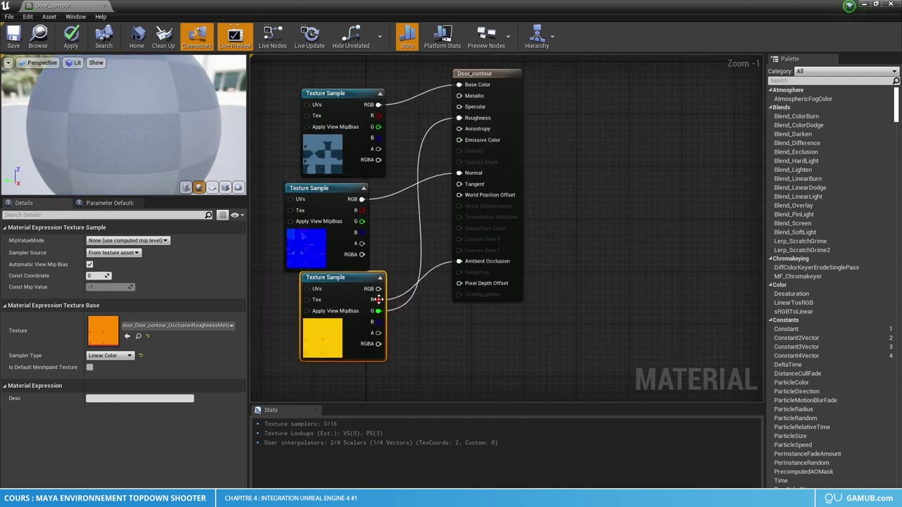
{"action": "left_click_drag", "start_coordinate": [379, 321], "coordinate": [461, 96]}
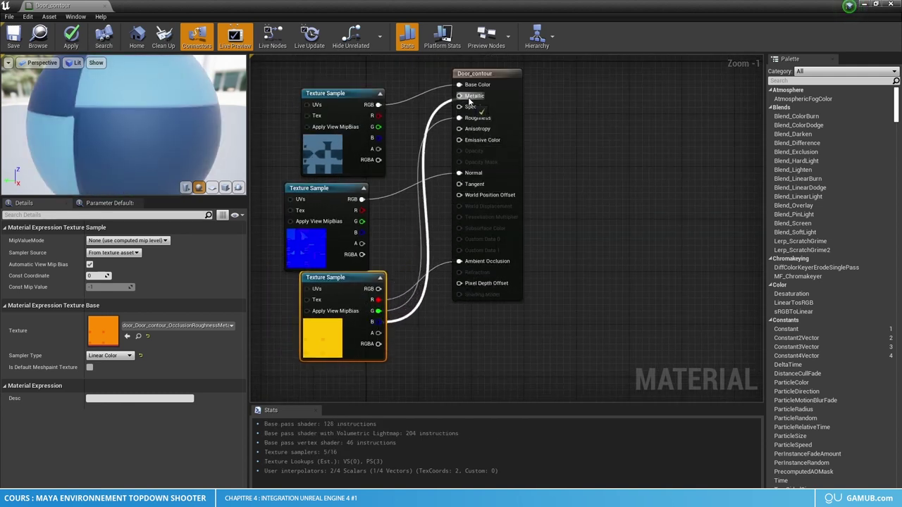
{"action": "left_click", "coordinate": [72, 38]}
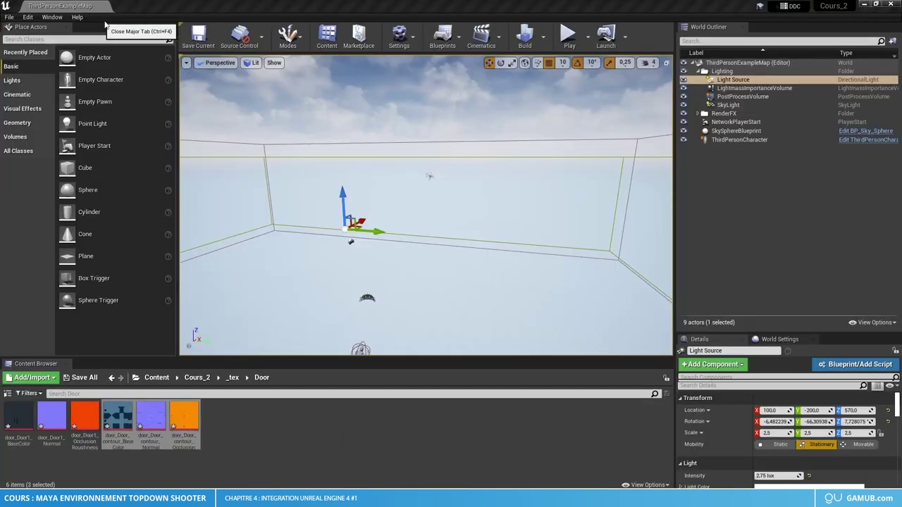
- Open the Floor1 material and delete its Param colour node
{"action": "left_click", "coordinate": [198, 383]}
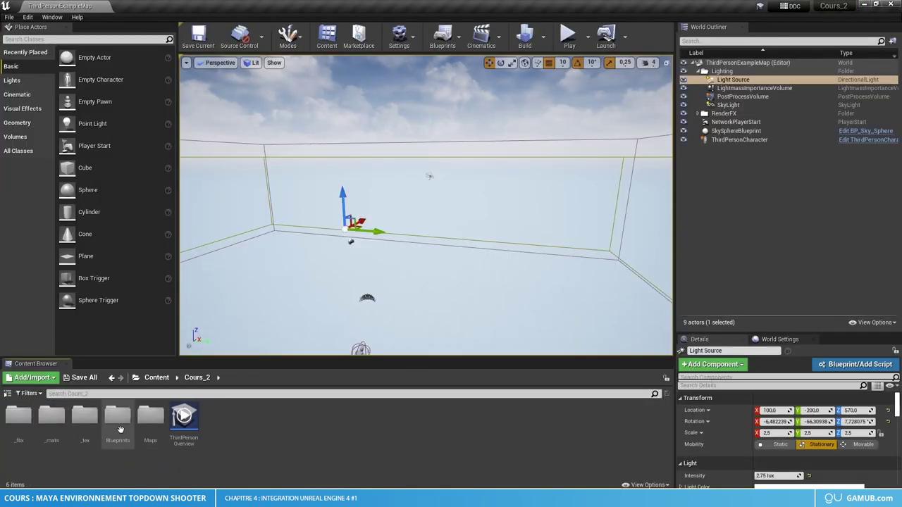
{"action": "double_click", "coordinate": [52, 416]}
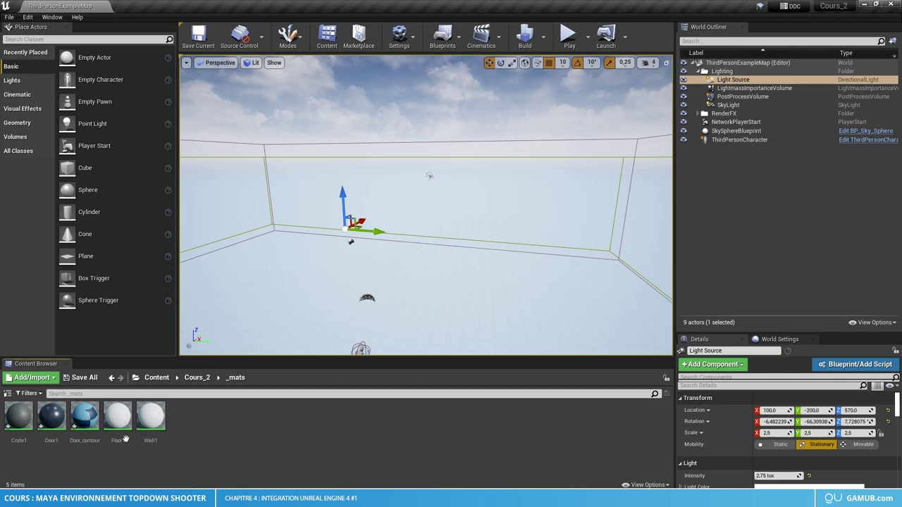
{"action": "double_click", "coordinate": [91, 417]}
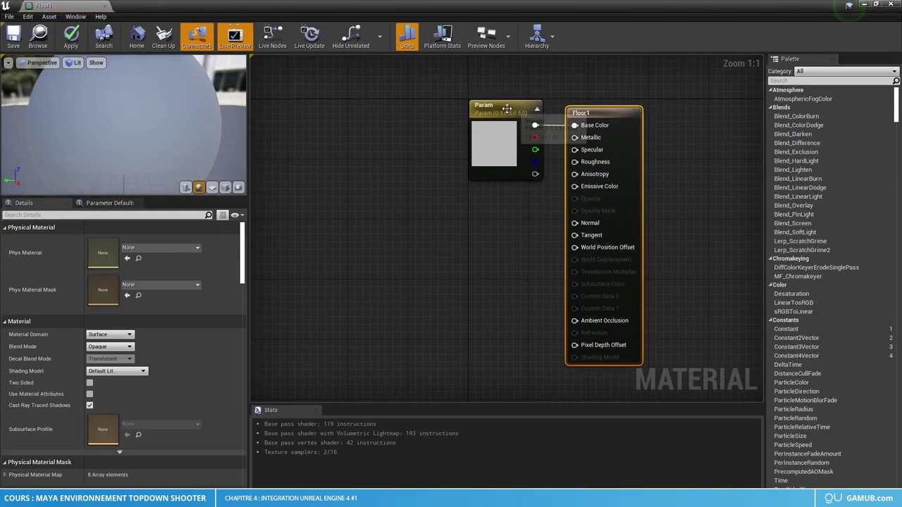
{"action": "left_click", "coordinate": [494, 109]}
{"action": "key", "text": "Delete"}
- Add all three Floor textures from _tex/Floor into the Floor1 graph
{"action": "left_click_drag", "start_coordinate": [451, 5], "coordinate": [423, 50]}
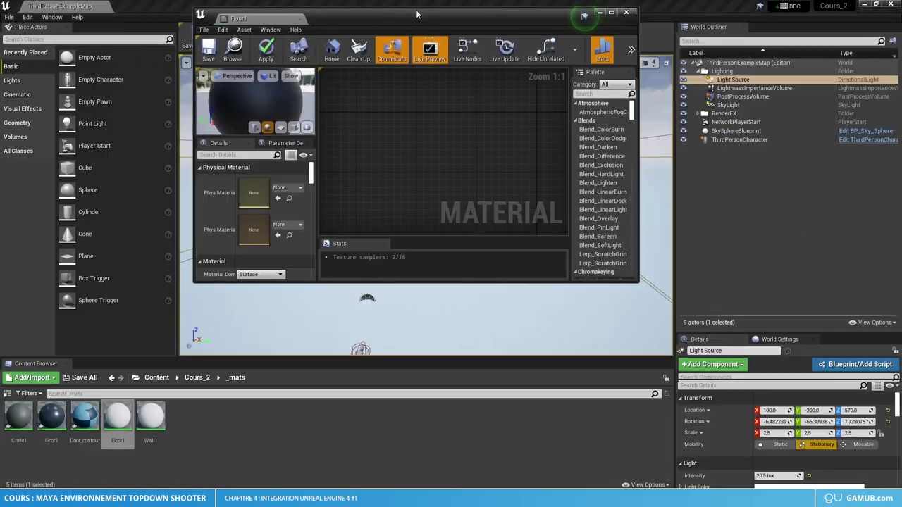
{"action": "left_click", "coordinate": [196, 378]}
{"action": "double_click", "coordinate": [84, 415]}
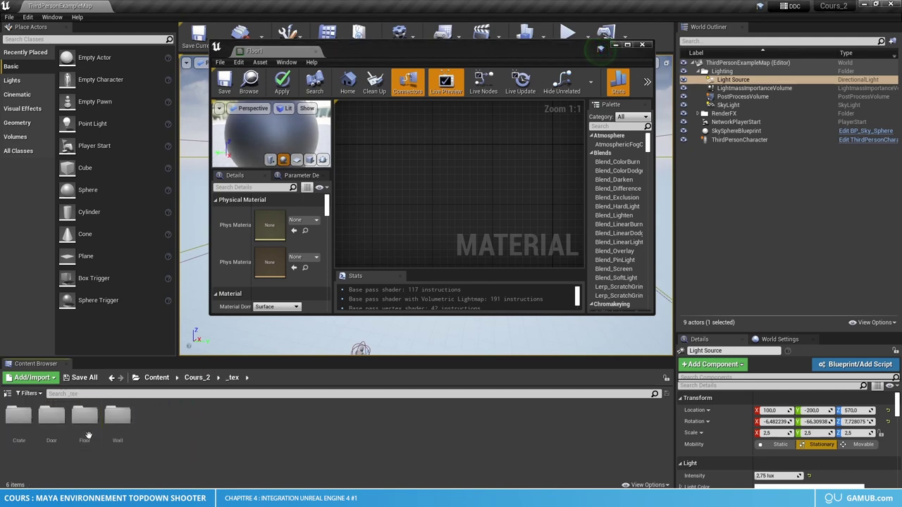
{"action": "double_click", "coordinate": [84, 415]}
{"action": "key", "text": "ctrl+a"}
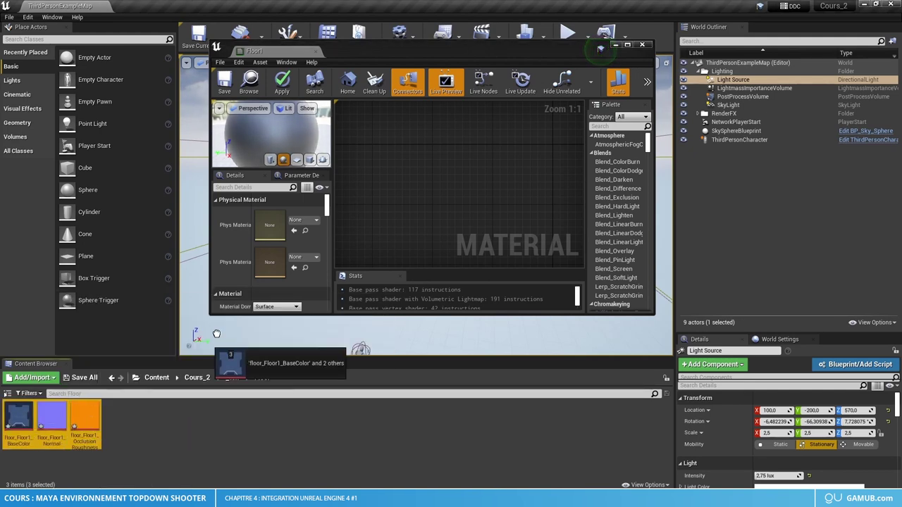
{"action": "left_click_drag", "start_coordinate": [53, 419], "coordinate": [423, 204]}
{"action": "left_click_drag", "start_coordinate": [491, 52], "coordinate": [477, 19]}
{"action": "double_click", "coordinate": [476, 19]}
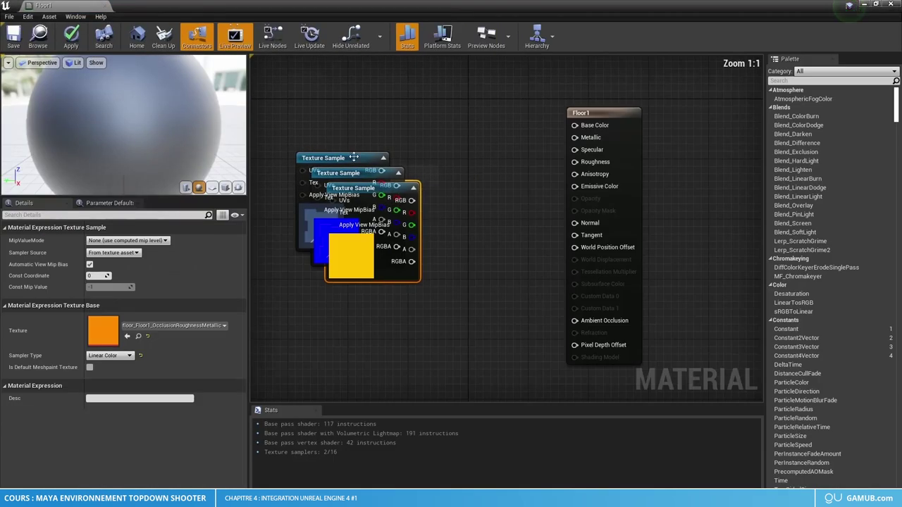
- Connect Floor base colour and normal, plus R and G to Ambient Occlusion and Roughness, then apply
{"action": "mouse_move", "coordinate": [354, 157]}
{"action": "left_mouse_down"}
{"action": "mouse_move", "coordinate": [415, 90]}
{"action": "mouse_move", "coordinate": [574, 125]}
{"action": "left_mouse_up"}
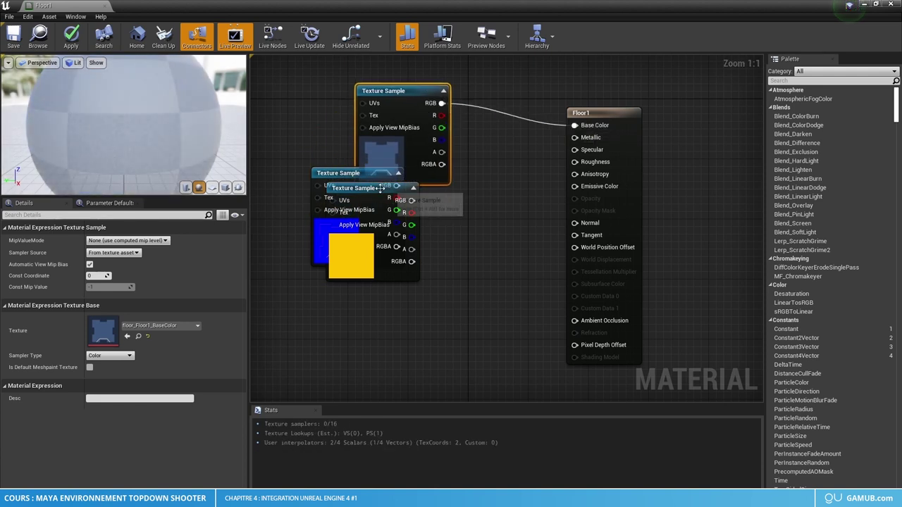
{"action": "left_click_drag", "start_coordinate": [381, 188], "coordinate": [374, 346]}
{"action": "mouse_move", "coordinate": [354, 173]}
{"action": "left_mouse_down"}
{"action": "mouse_move", "coordinate": [390, 204]}
{"action": "mouse_move", "coordinate": [574, 223]}
{"action": "left_mouse_up"}
{"action": "left_click_drag", "start_coordinate": [441, 341], "coordinate": [574, 320]}
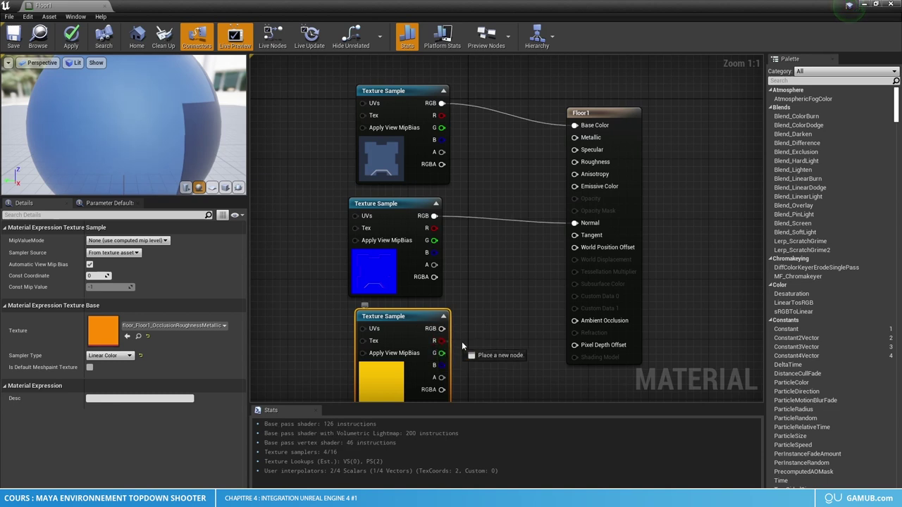
{"action": "mouse_move", "coordinate": [441, 352]}
{"action": "left_mouse_down"}
{"action": "mouse_move", "coordinate": [569, 253]}
{"action": "mouse_move", "coordinate": [574, 161]}
{"action": "mouse_move", "coordinate": [506, 291]}
{"action": "mouse_move", "coordinate": [574, 137]}
{"action": "left_mouse_up"}
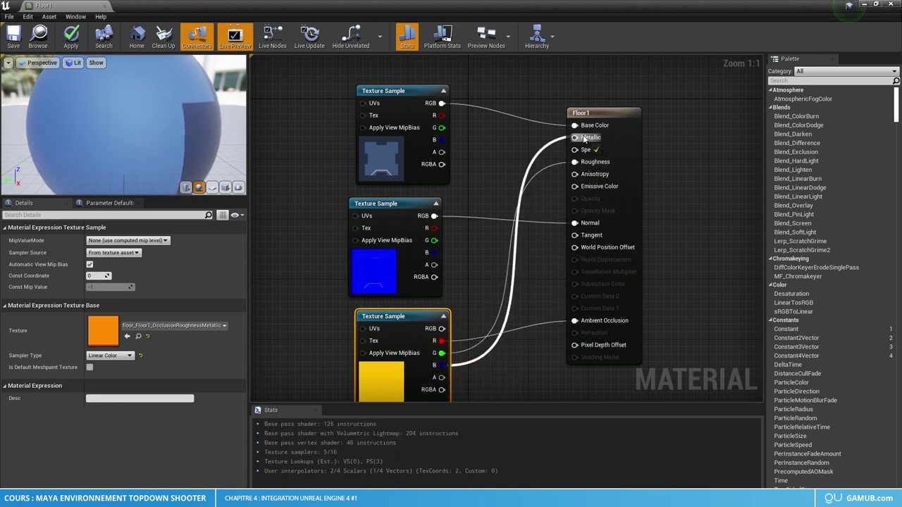
{"action": "left_click", "coordinate": [71, 39]}
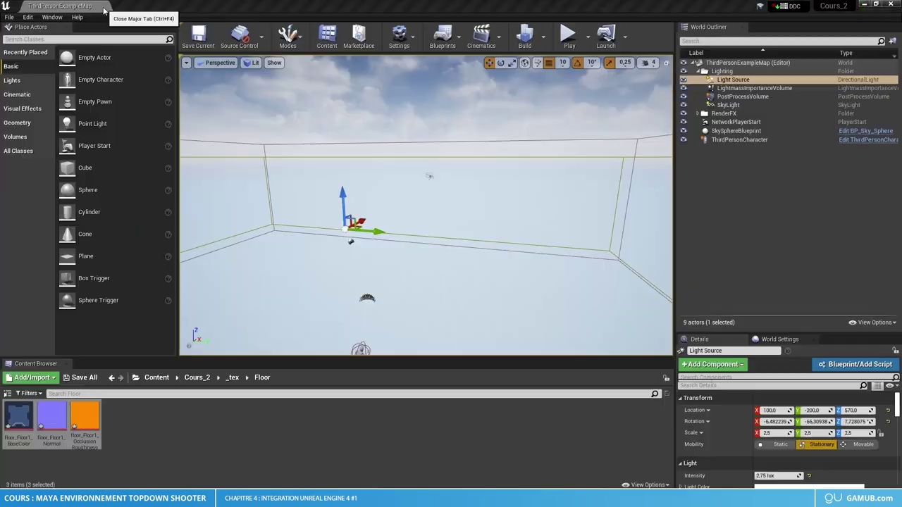
- Open the Wall1 material and delete its Param node
{"action": "left_click", "coordinate": [234, 379]}
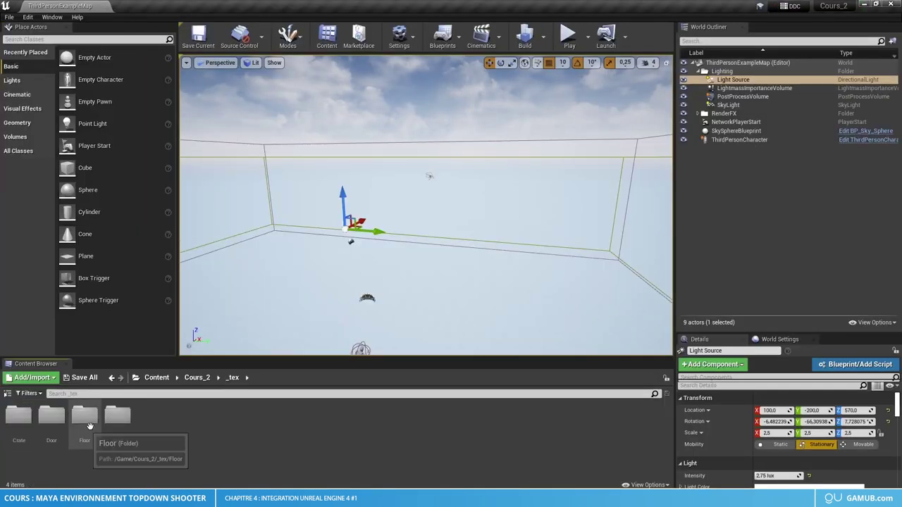
{"action": "left_click", "coordinate": [197, 378]}
{"action": "double_click", "coordinate": [51, 423]}
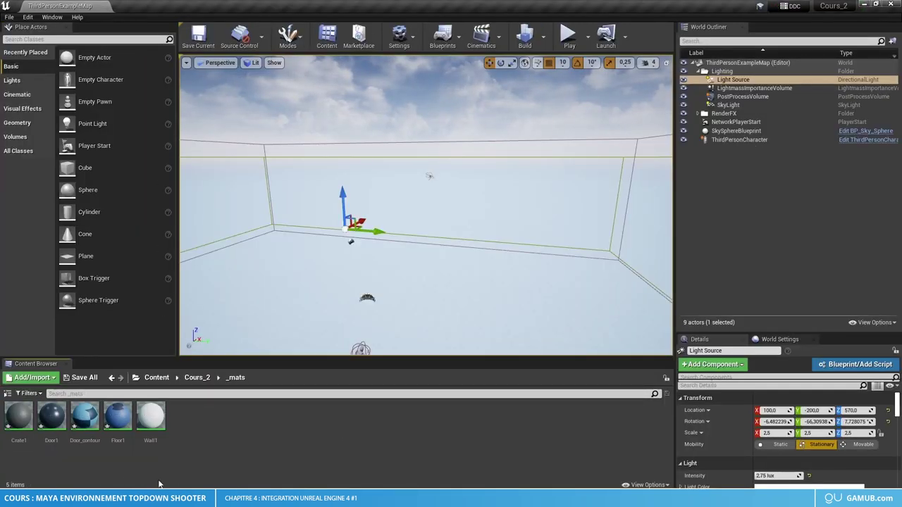
{"action": "double_click", "coordinate": [150, 417]}
{"action": "left_click_drag", "start_coordinate": [481, 120], "coordinate": [580, 120]}
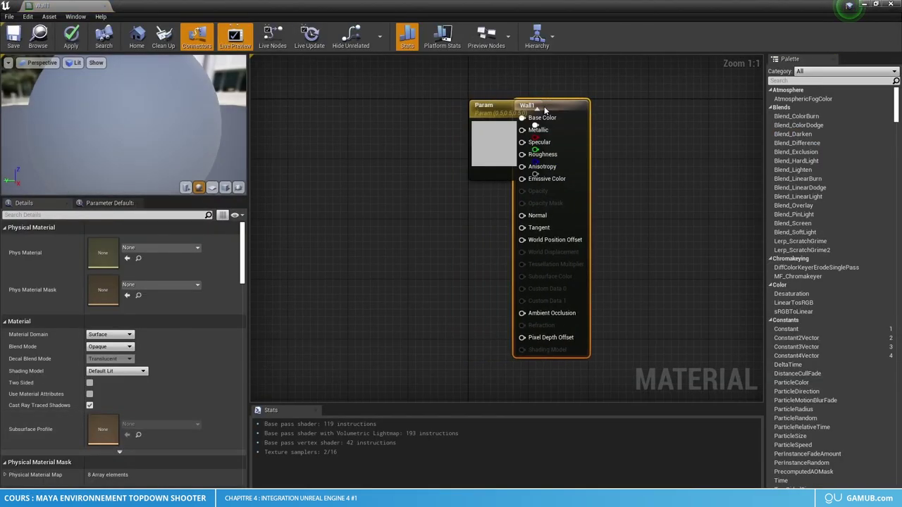
{"action": "left_click", "coordinate": [481, 109]}
{"action": "key", "text": "Delete"}
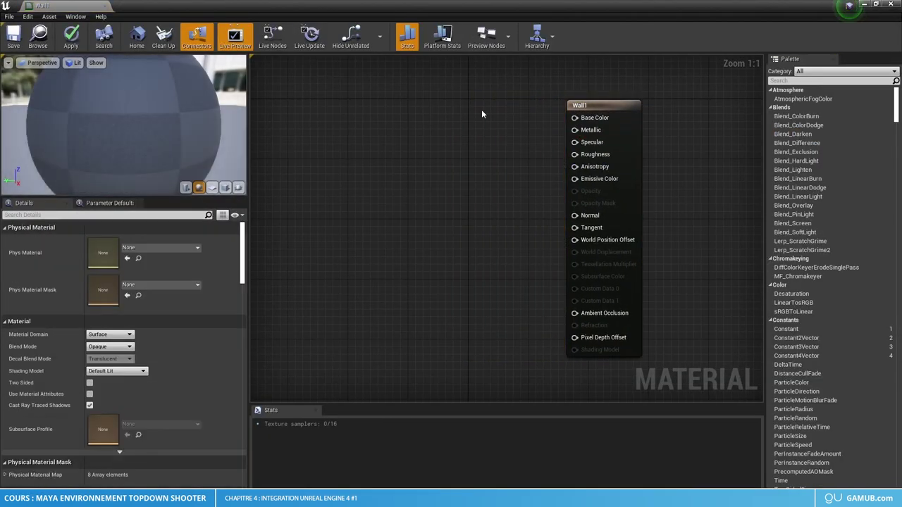
- Drop the three Wall textures from _tex/Wall into the Wall1 graph
{"action": "double_click", "coordinate": [309, 18]}
{"action": "left_click", "coordinate": [194, 378]}
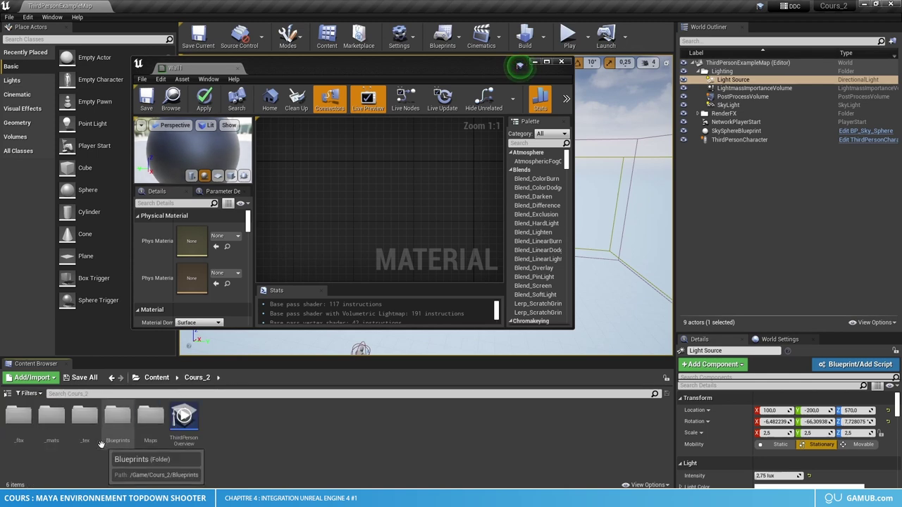
{"action": "double_click", "coordinate": [116, 419]}
{"action": "double_click", "coordinate": [118, 419]}
{"action": "left_click", "coordinate": [88, 437], "text": "shift"}
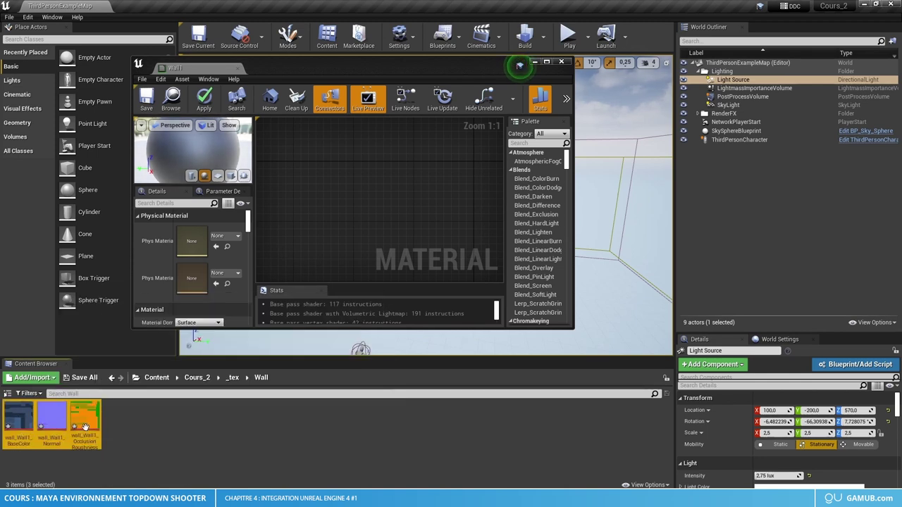
{"action": "mouse_move", "coordinate": [84, 422]}
{"action": "left_mouse_down"}
{"action": "mouse_move", "coordinate": [345, 224]}
{"action": "mouse_move", "coordinate": [375, 140]}
{"action": "left_mouse_up"}
{"action": "double_click", "coordinate": [381, 67]}
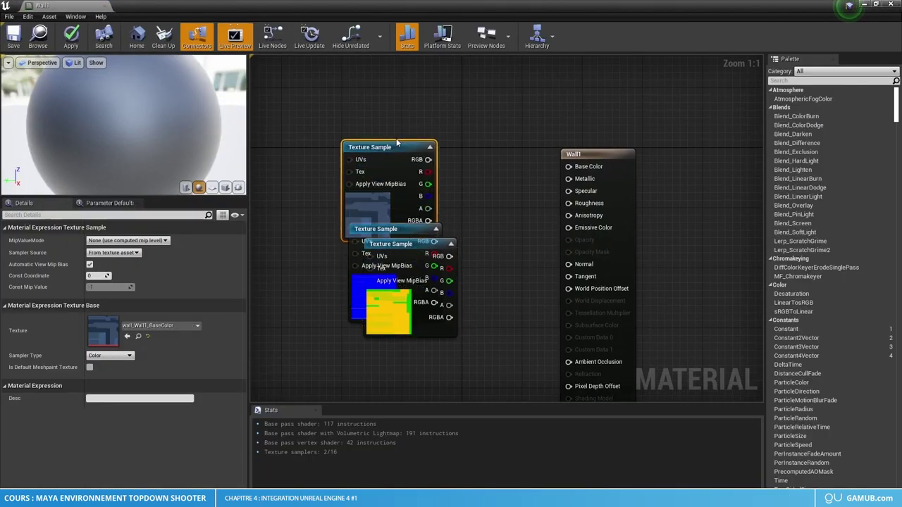
- Wire Wall base colour, normal, and R/G/B channels to Ambient Occlusion, Roughness and Metallic
{"action": "left_click_drag", "start_coordinate": [428, 152], "coordinate": [568, 167]}
{"action": "mouse_move", "coordinate": [412, 246]}
{"action": "left_mouse_down"}
{"action": "mouse_move", "coordinate": [384, 353]}
{"action": "mouse_move", "coordinate": [569, 264]}
{"action": "left_mouse_up"}
{"action": "left_click_drag", "start_coordinate": [385, 231], "coordinate": [386, 241]}
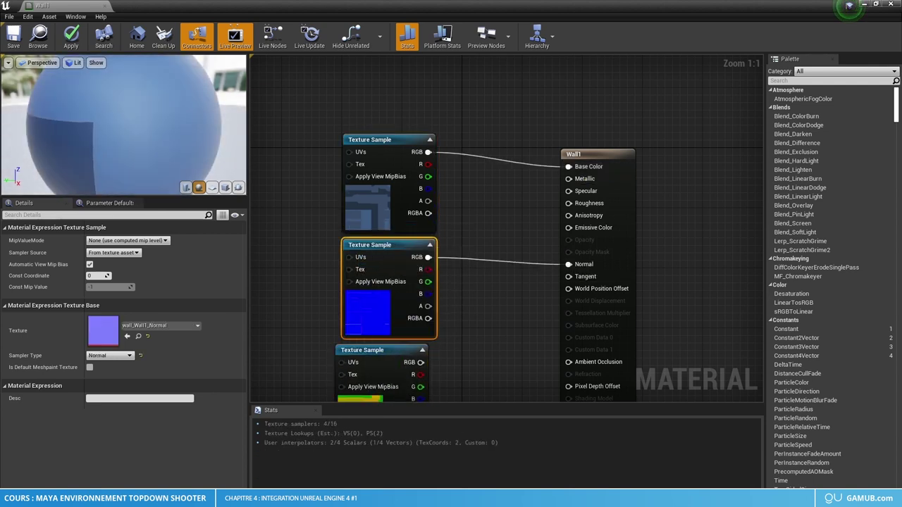
{"action": "right_click_drag", "start_coordinate": [386, 241], "coordinate": [379, 182]}
{"action": "left_click_drag", "start_coordinate": [414, 315], "coordinate": [579, 304]}
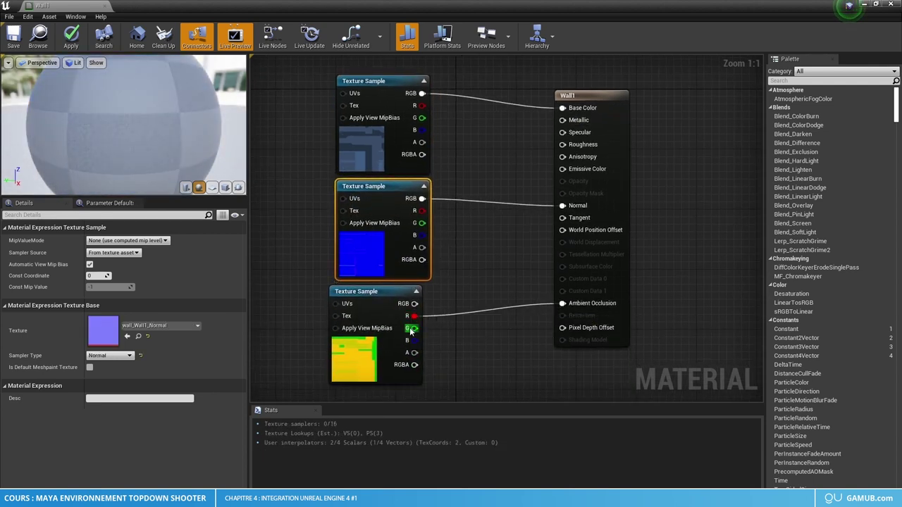
{"action": "left_click_drag", "start_coordinate": [414, 329], "coordinate": [562, 144]}
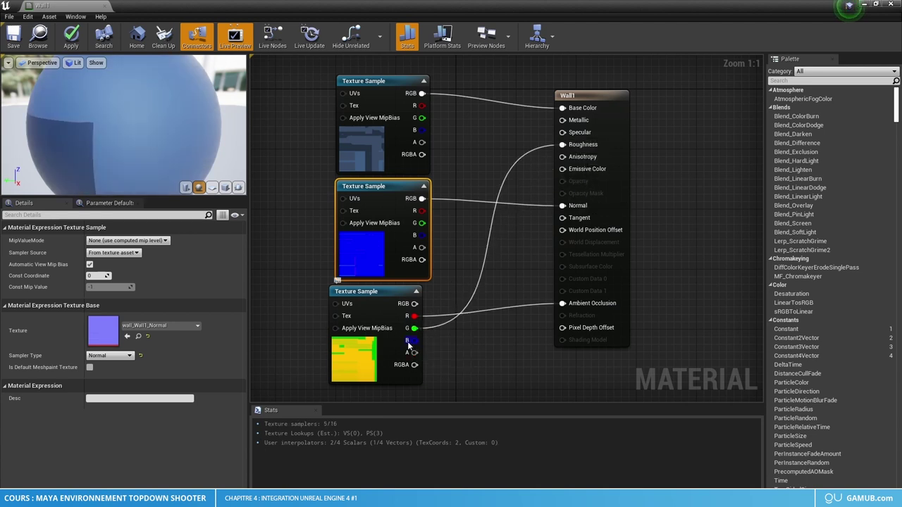
{"action": "left_click_drag", "start_coordinate": [414, 341], "coordinate": [563, 120]}
- Apply the Wall1 changes and browse back to the Cours_2/_mats folder
{"action": "left_click", "coordinate": [70, 37]}
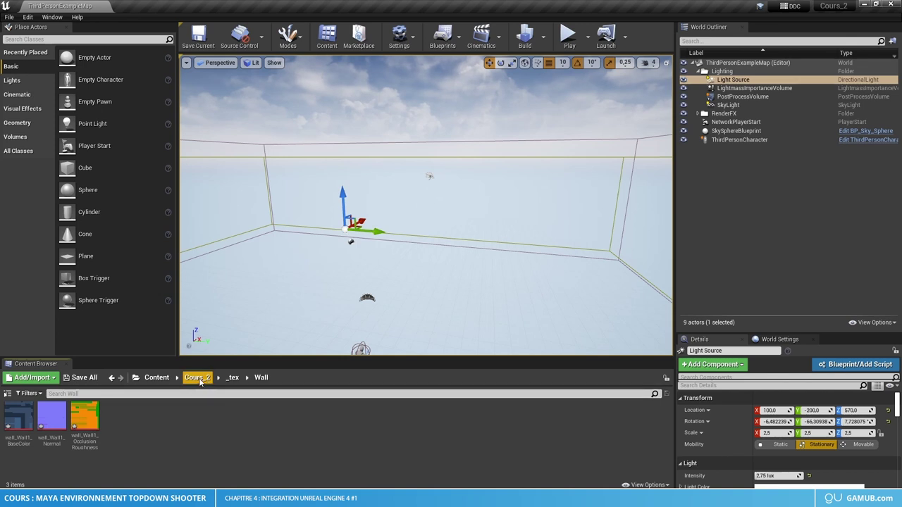
{"action": "left_click", "coordinate": [198, 378]}
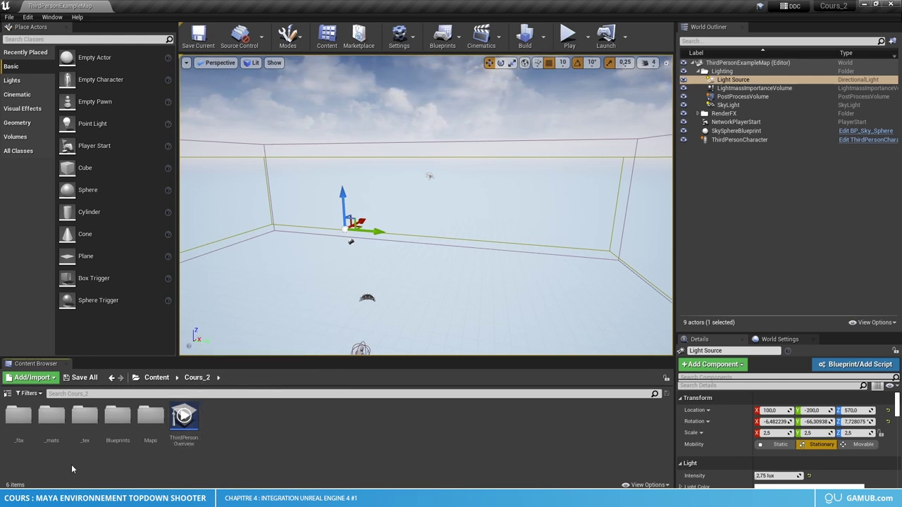
{"action": "double_click", "coordinate": [52, 417]}
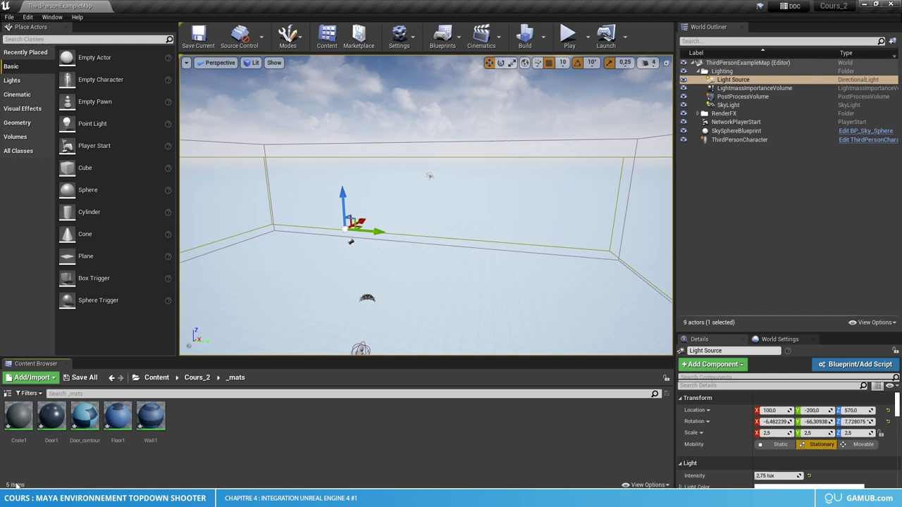
- Create the Crate1_Inst material instance from Crate1 and check its emissive parameters
{"action": "right_click", "coordinate": [19, 421]}
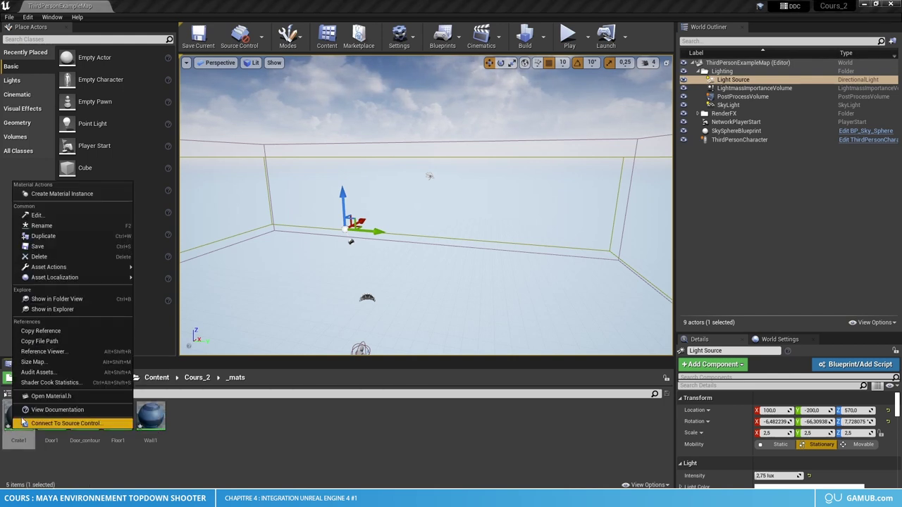
{"action": "left_click", "coordinate": [57, 194]}
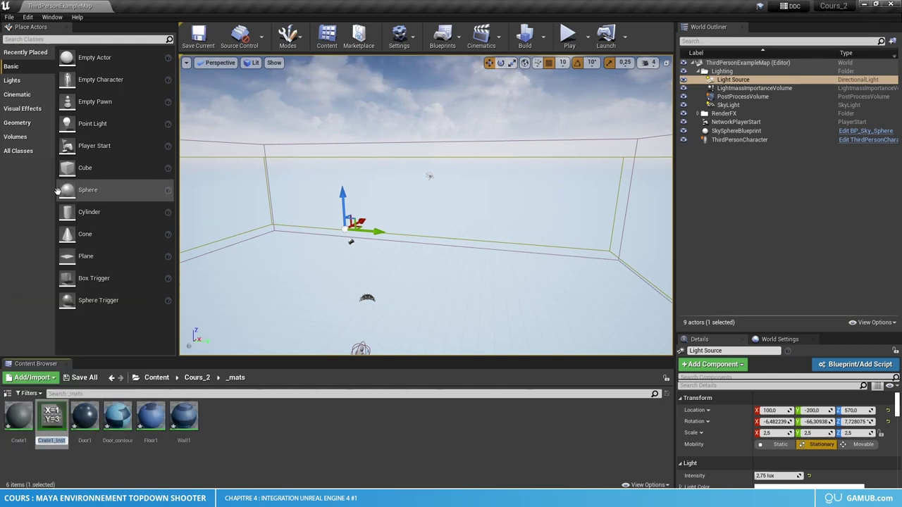
{"action": "left_click", "coordinate": [54, 428]}
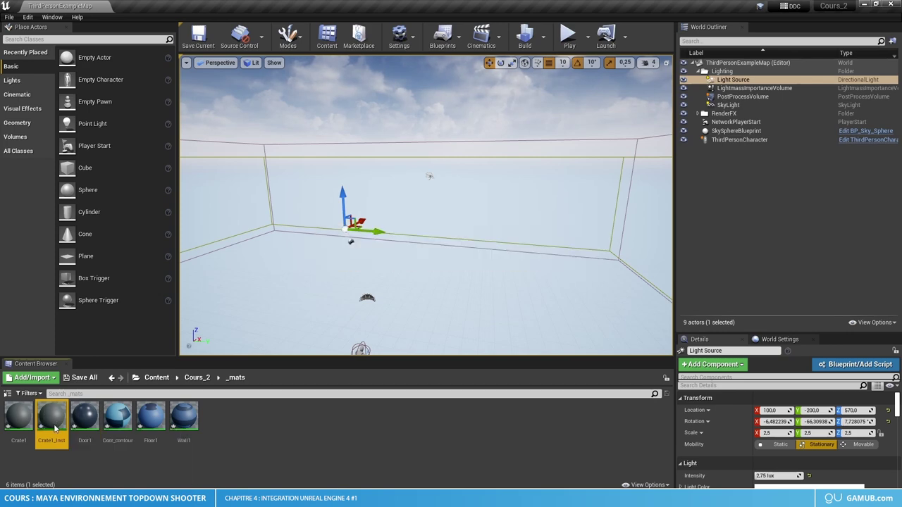
{"action": "double_click", "coordinate": [55, 428]}
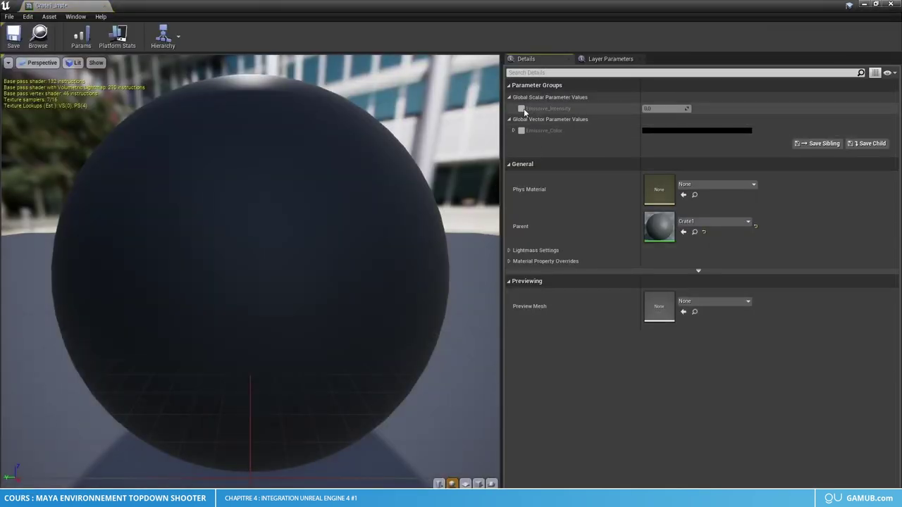
{"action": "left_click", "coordinate": [892, 4]}
{"action": "left_click", "coordinate": [340, 408]}
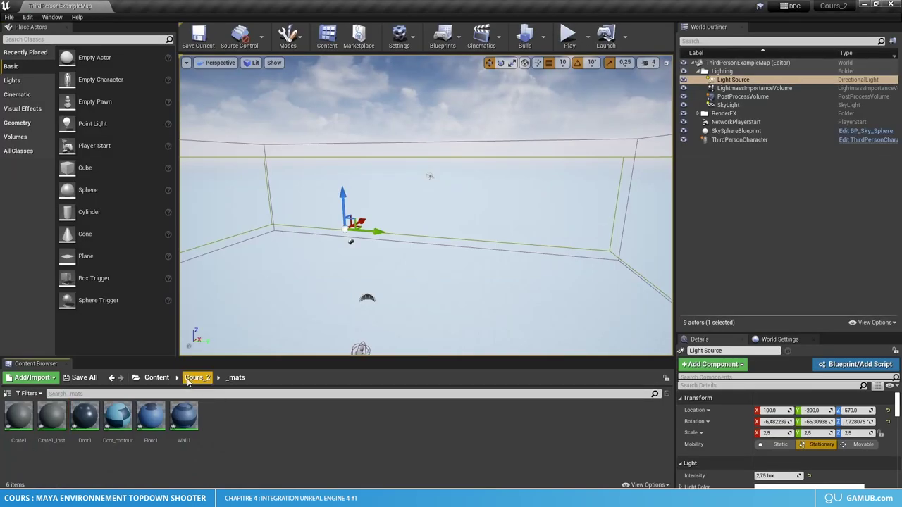
- Place the crate mesh from Cours_2/_fbx into the level and frame it in the viewport
{"action": "left_click", "coordinate": [158, 378]}
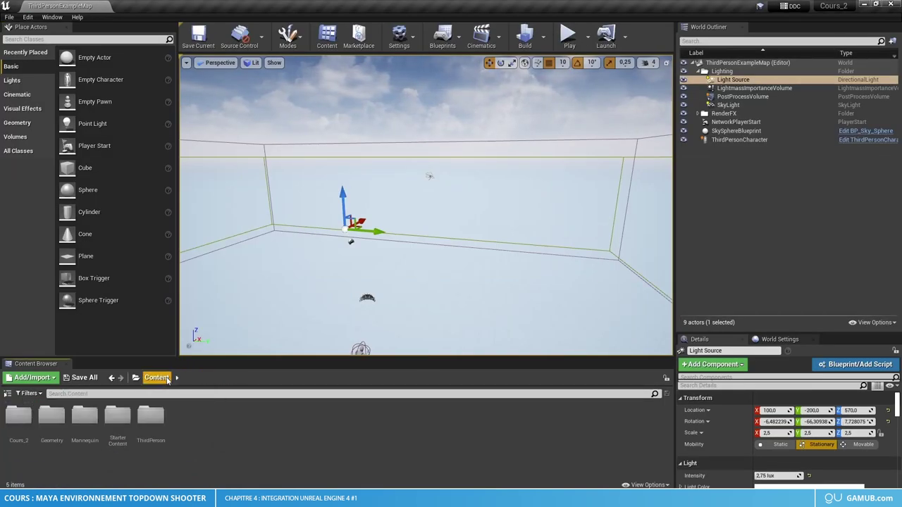
{"action": "left_click", "coordinate": [151, 421]}
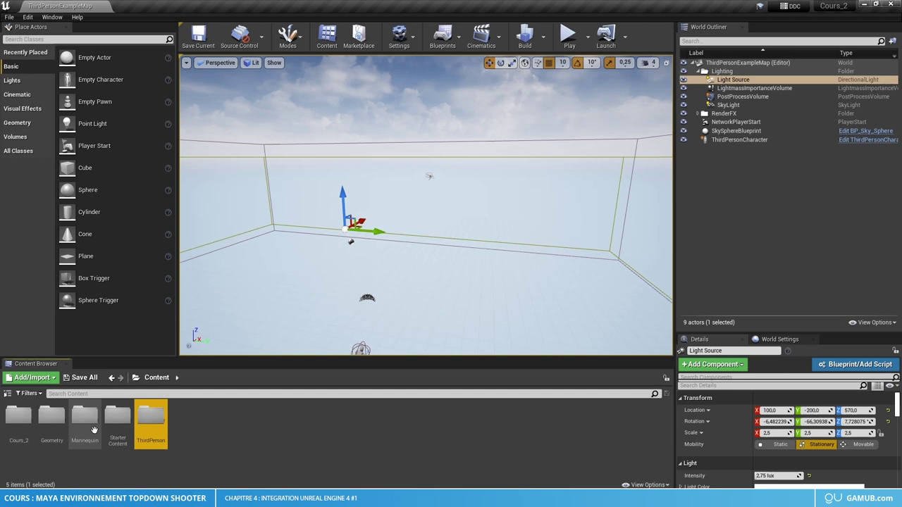
{"action": "double_click", "coordinate": [19, 420]}
{"action": "double_click", "coordinate": [18, 418]}
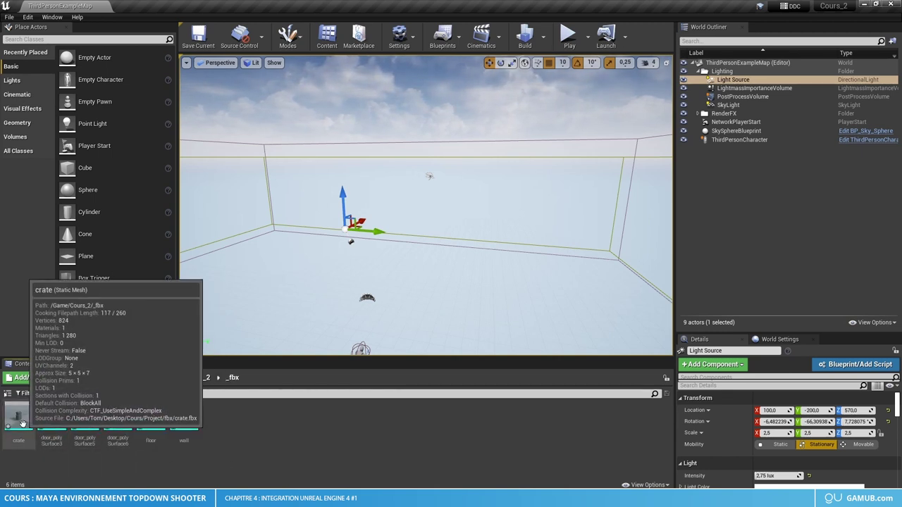
{"action": "left_click_drag", "start_coordinate": [34, 428], "coordinate": [286, 346]}
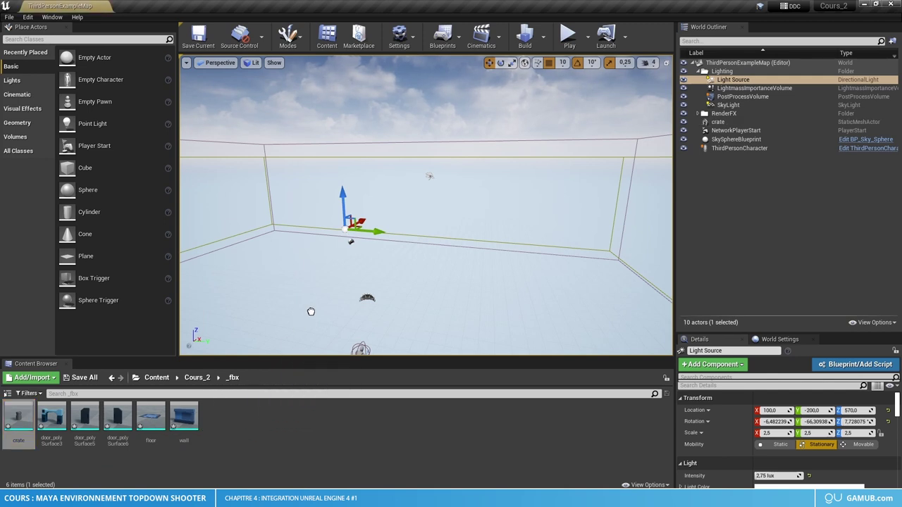
{"action": "left_click", "coordinate": [326, 296]}
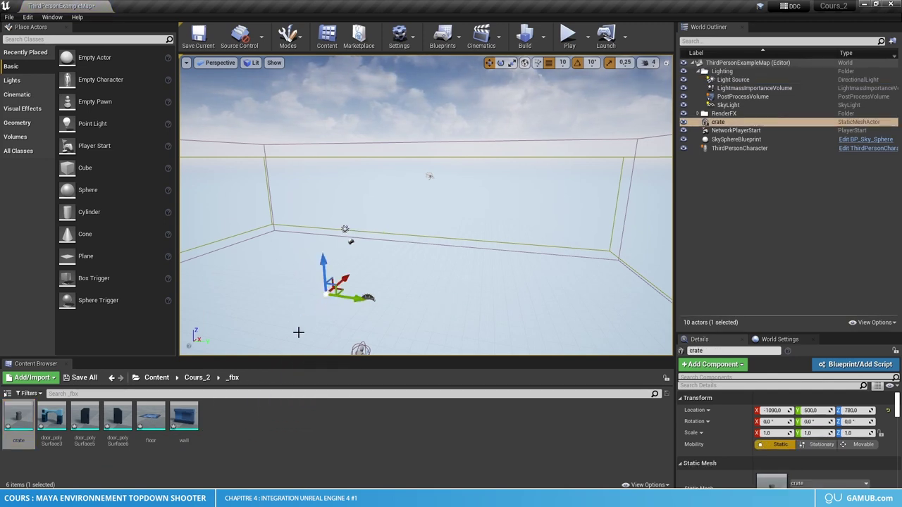
{"action": "key", "text": "f"}
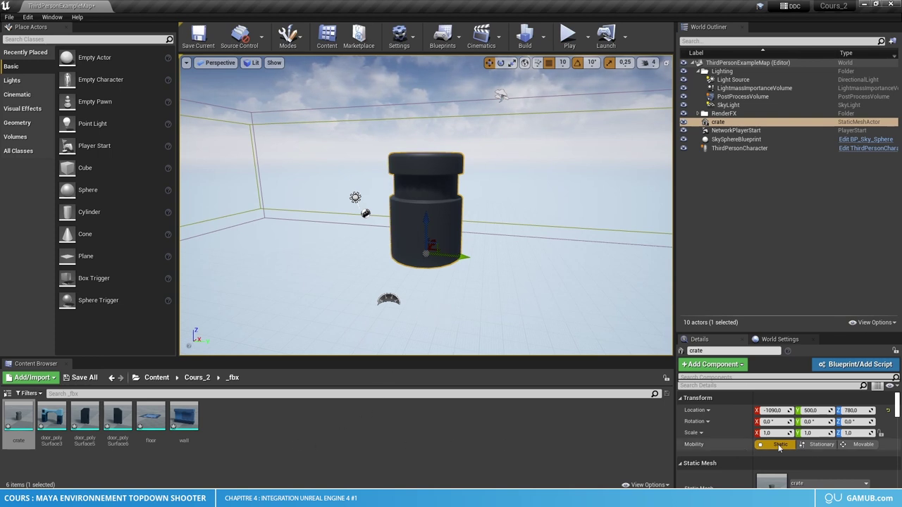
{"action": "scroll", "coordinate": [784, 443], "scroll_direction": "down", "scroll_amount": 5}
{"action": "scroll", "coordinate": [785, 440], "scroll_direction": "down", "scroll_amount": 1}
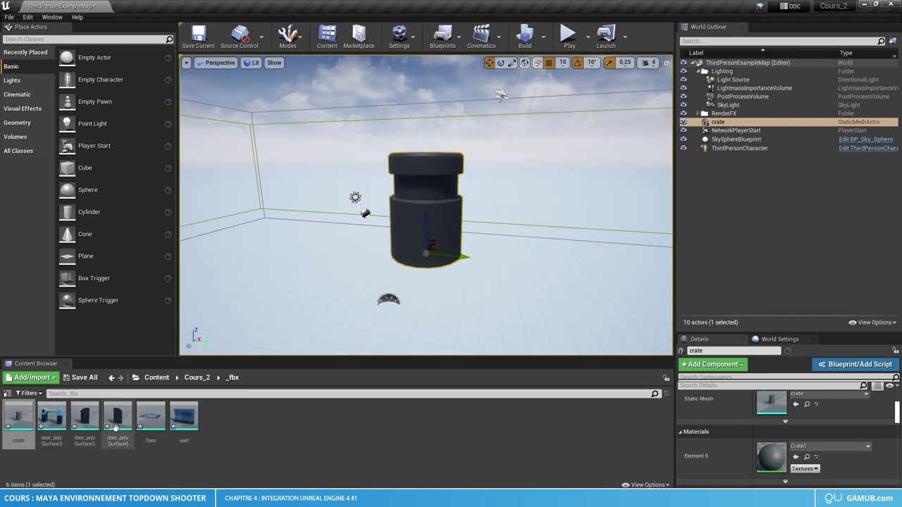
- Assign Crate1_Inst to the crate's Element 0 slot and open it in a floating editor
{"action": "left_click", "coordinate": [156, 378]}
{"action": "double_click", "coordinate": [151, 416]}
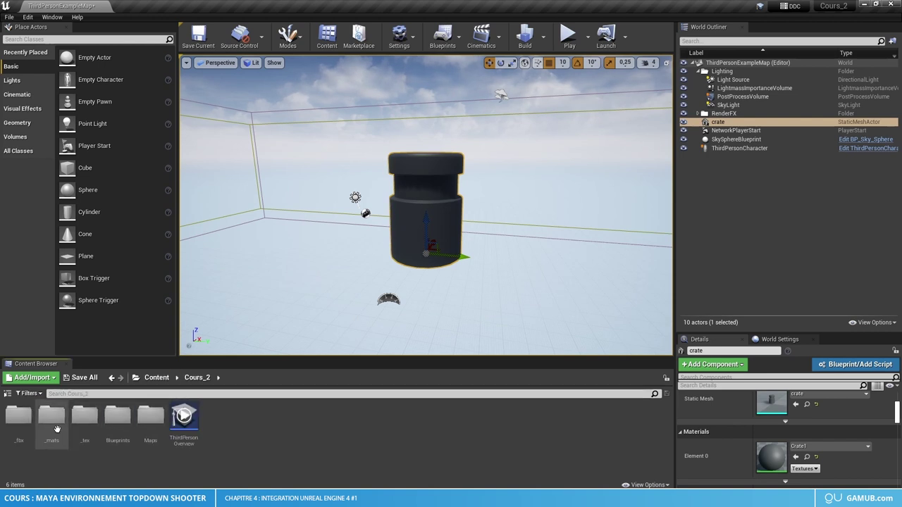
{"action": "double_click", "coordinate": [53, 419]}
{"action": "left_click_drag", "start_coordinate": [39, 440], "coordinate": [768, 462]}
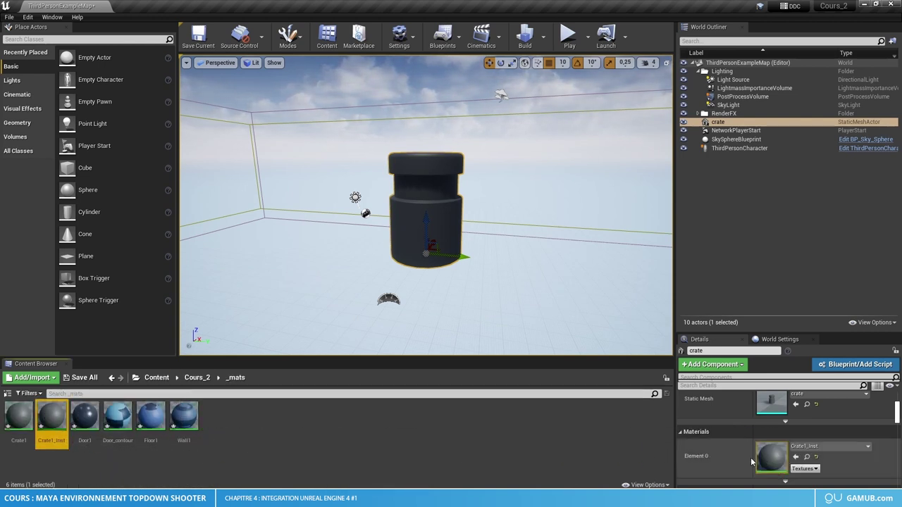
{"action": "double_click", "coordinate": [51, 419]}
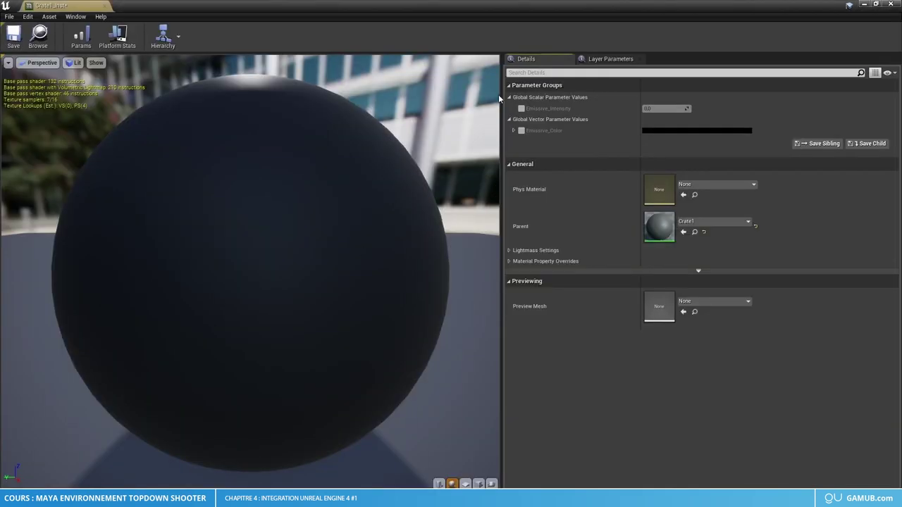
{"action": "left_click_drag", "start_coordinate": [546, 5], "coordinate": [127, 102]}
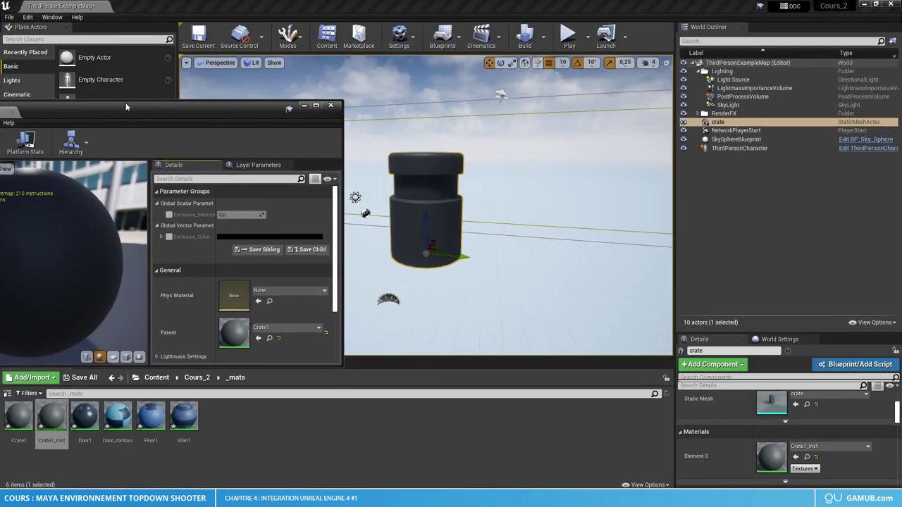
- Override Emissive_Intensity to 50 and set Emissive_Color to a bright green
{"action": "left_click", "coordinate": [172, 215]}
{"action": "left_click", "coordinate": [234, 215]}
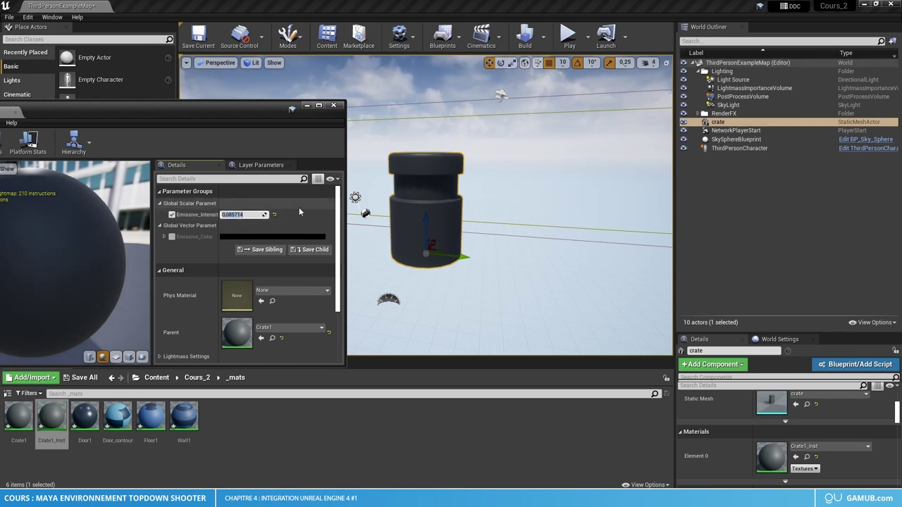
{"action": "type", "text": "50"}
{"action": "key", "text": "Return"}
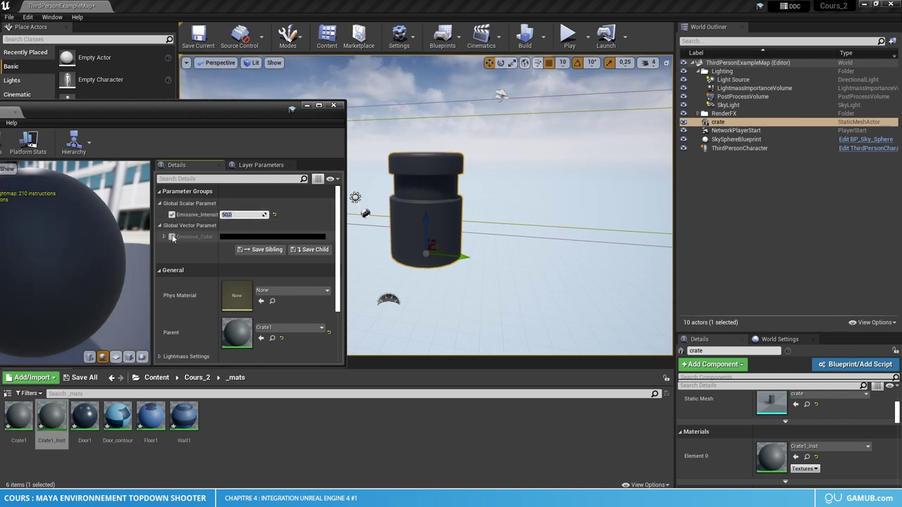
{"action": "left_click", "coordinate": [228, 238]}
{"action": "left_click", "coordinate": [271, 358]}
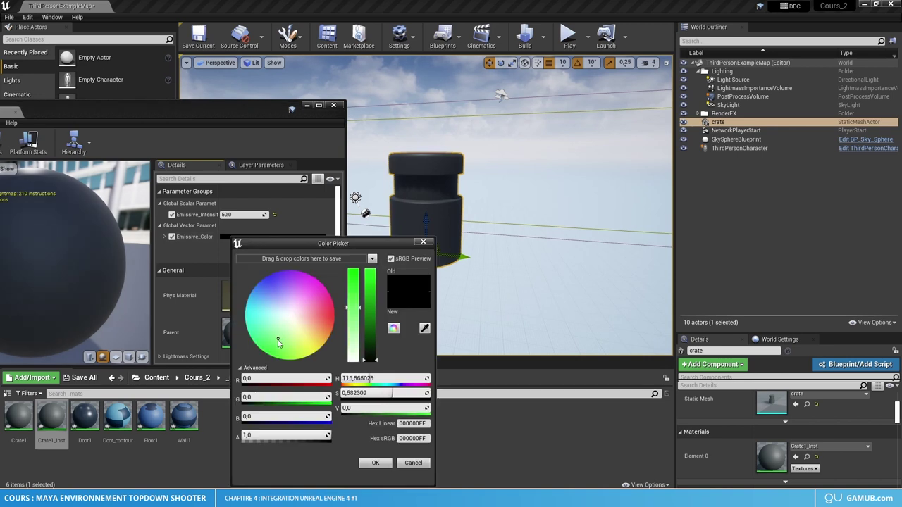
{"action": "left_click_drag", "start_coordinate": [375, 305], "coordinate": [383, 264]}
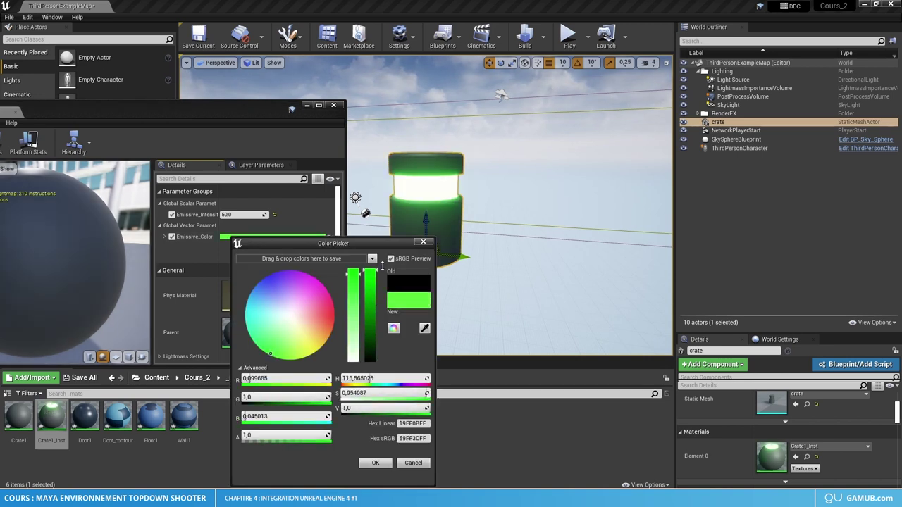
{"action": "left_click", "coordinate": [376, 463]}
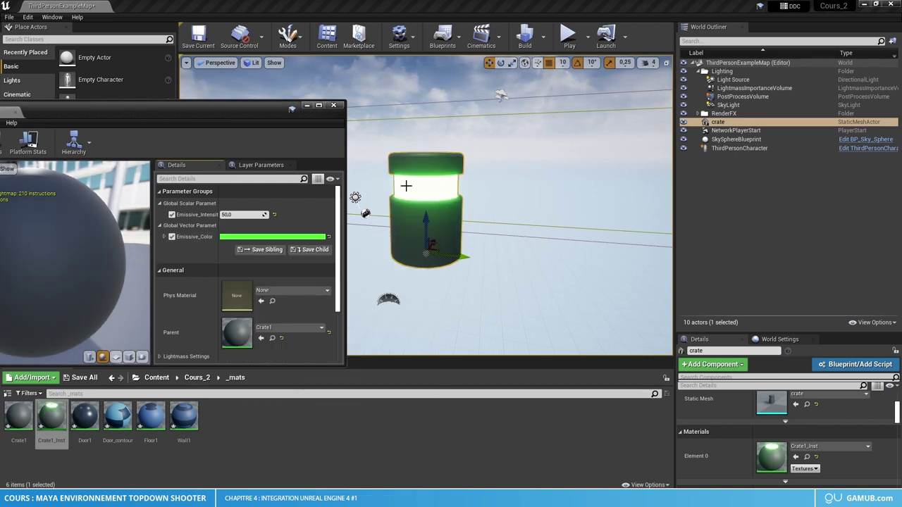
- Try a dimmer intensity and an orange emissive colour, then return Emissive_Color to bright green
{"action": "left_click_drag", "start_coordinate": [243, 214], "coordinate": [232, 214]}
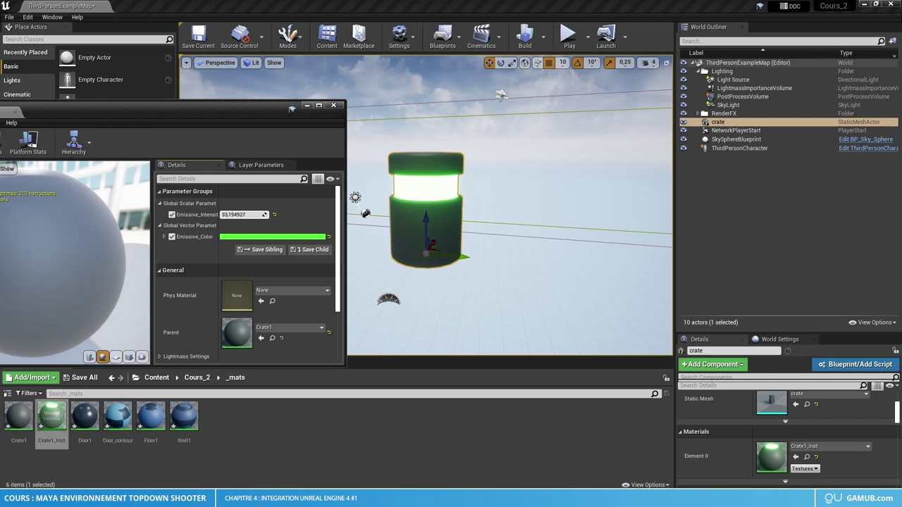
{"action": "left_click", "coordinate": [241, 240]}
{"action": "mouse_move", "coordinate": [349, 317]}
{"action": "left_mouse_down"}
{"action": "mouse_move", "coordinate": [356, 350]}
{"action": "mouse_move", "coordinate": [382, 343]}
{"action": "left_mouse_up"}
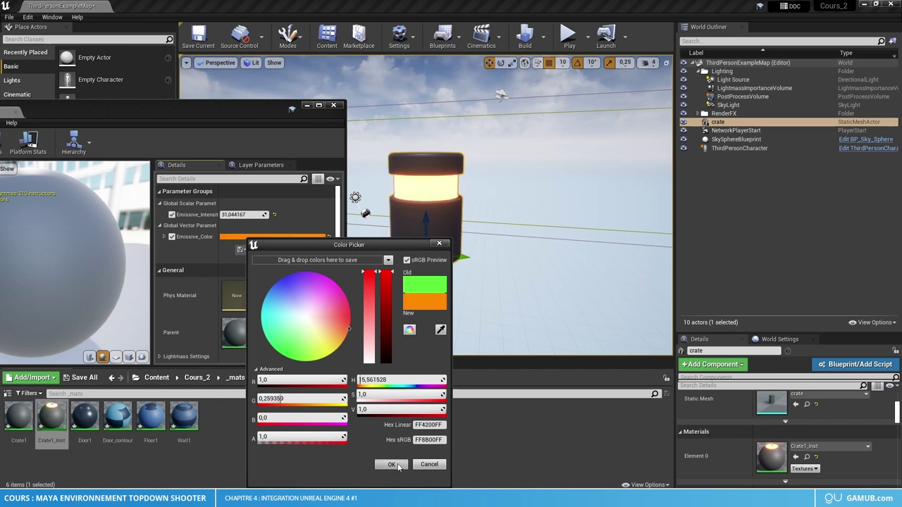
{"action": "left_click", "coordinate": [392, 465]}
{"action": "left_click", "coordinate": [282, 236]}
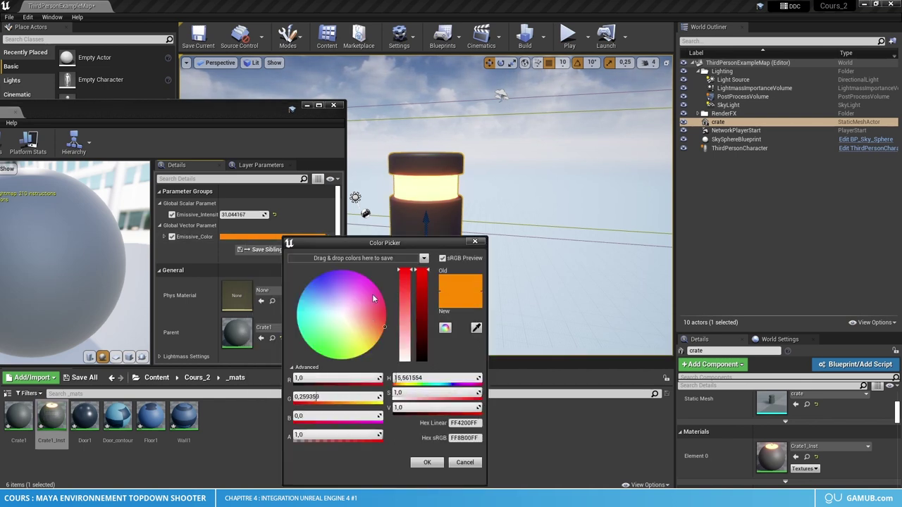
{"action": "left_click_drag", "start_coordinate": [358, 343], "coordinate": [322, 355]}
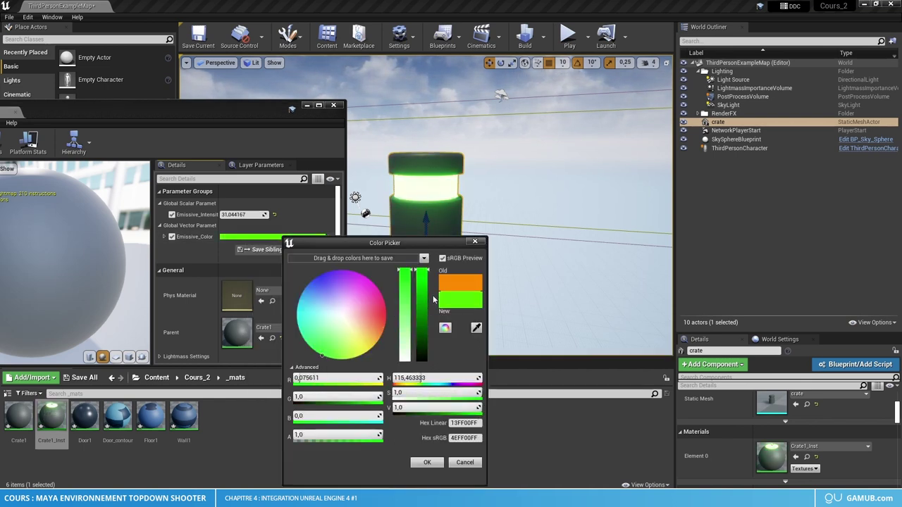
{"action": "left_click", "coordinate": [427, 463]}
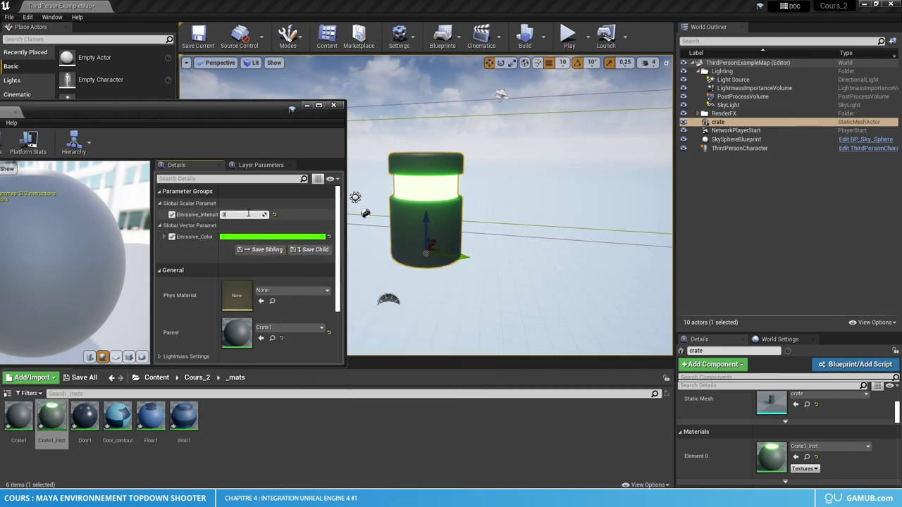
- Restore Emissive_Intensity 50, save Crate1_Inst, delete the crate actor, and return to Cours_2
{"action": "type", "text": "50"}
{"action": "key", "text": "Return"}
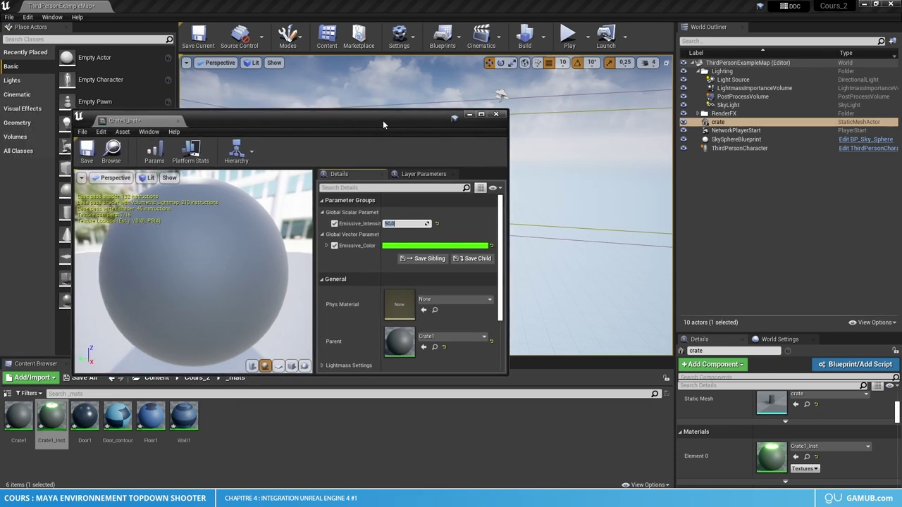
{"action": "left_click_drag", "start_coordinate": [212, 106], "coordinate": [374, 115]}
{"action": "left_click", "coordinate": [86, 152]}
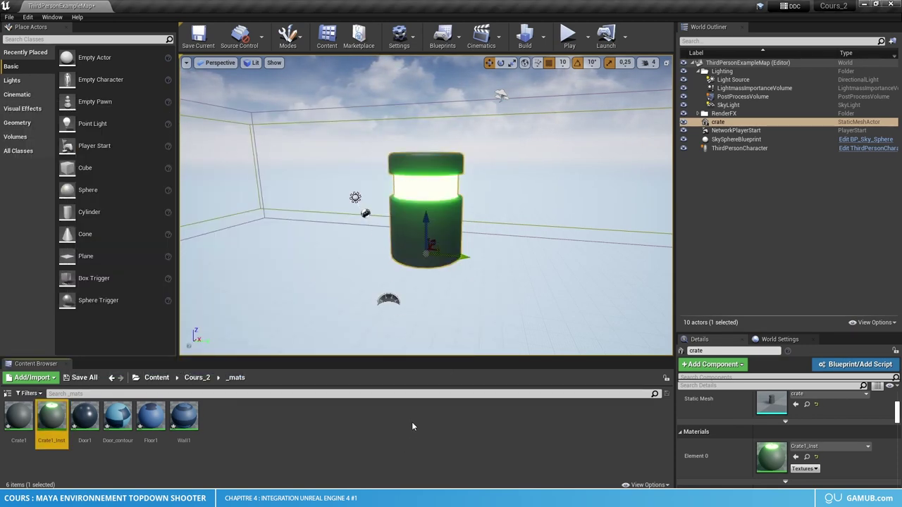
{"action": "key", "text": "Delete"}
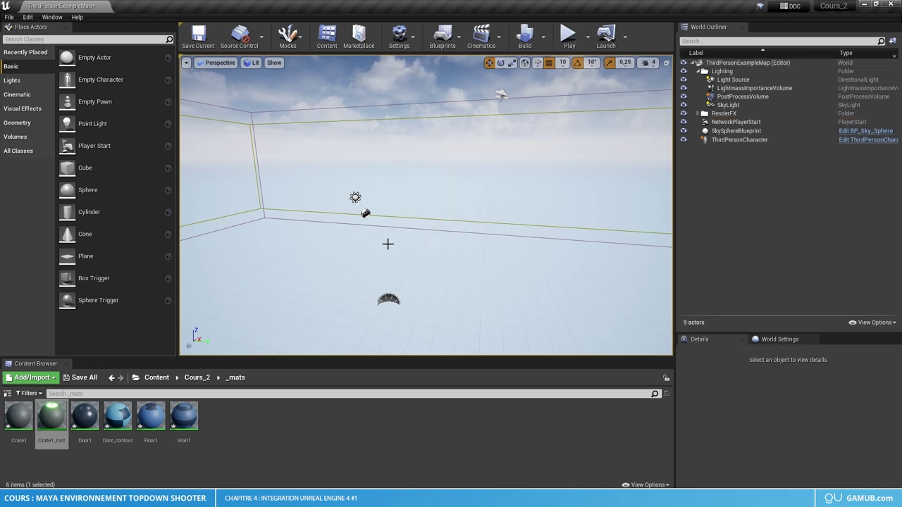
{"action": "left_click", "coordinate": [197, 377]}
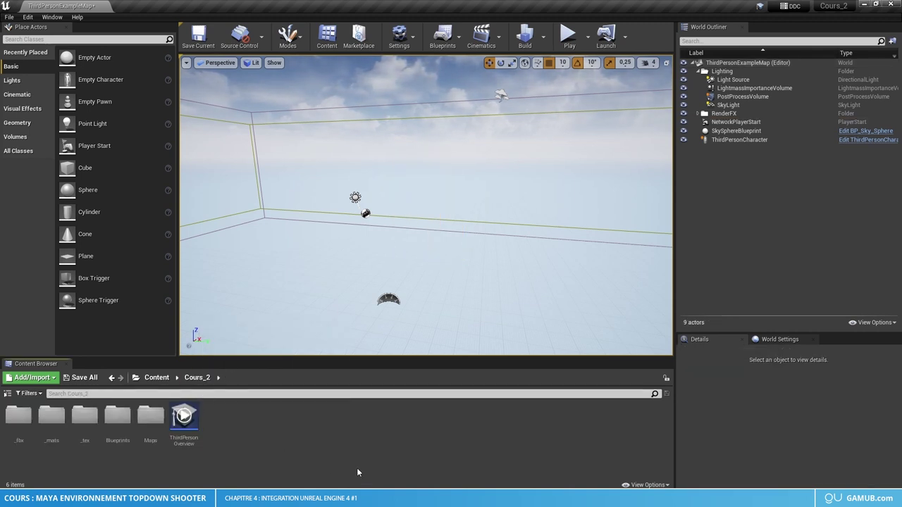